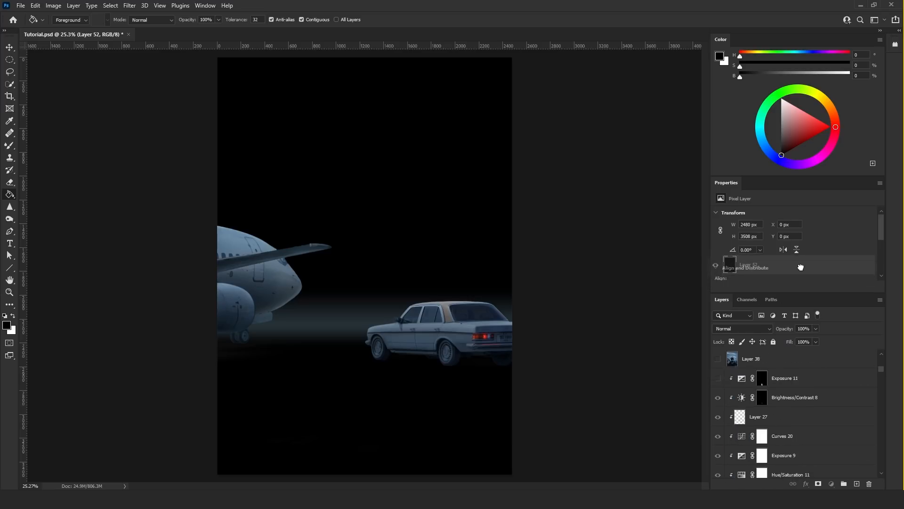
- Render Clouds on the black layer at the top of the layer stack
{"action": "left_click", "coordinate": [10, 47]}
{"action": "left_click", "coordinate": [130, 6]}
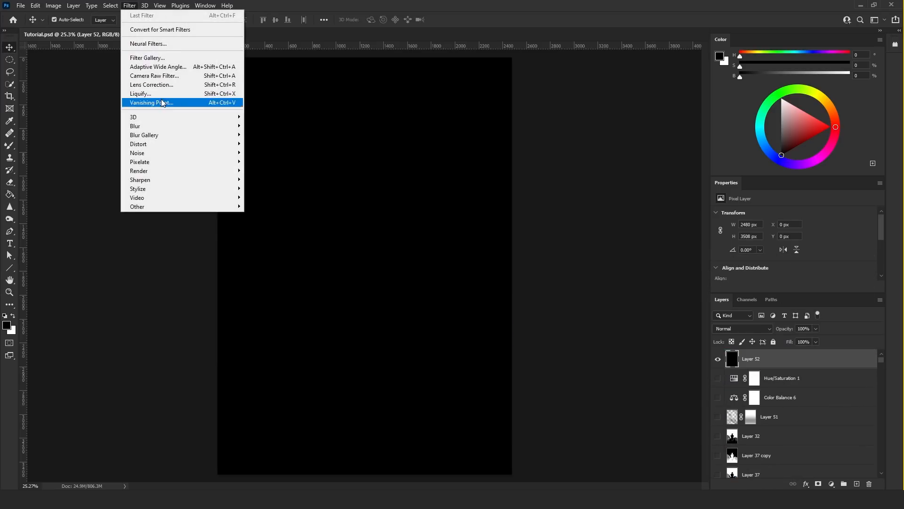
{"action": "mouse_move", "coordinate": [182, 170]}
{"action": "left_click", "coordinate": [275, 198]}
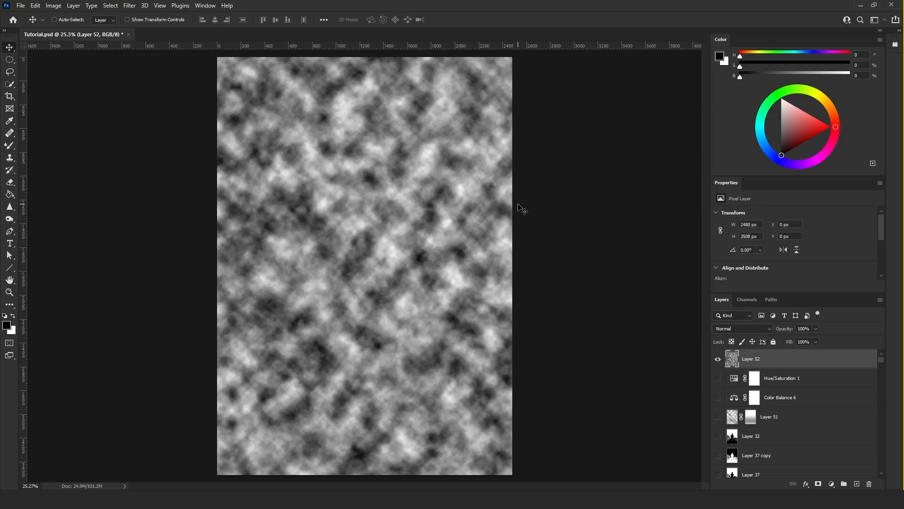
{"action": "key", "text": "ctrl+l"}
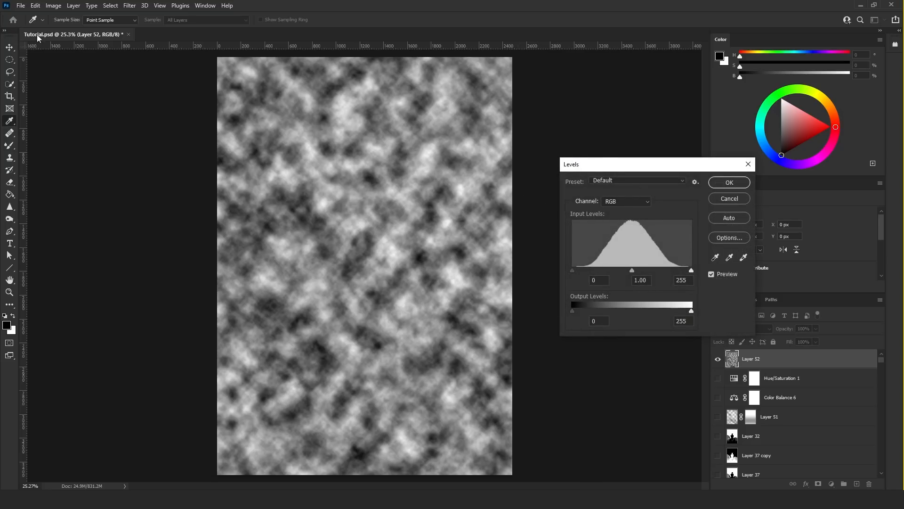
{"action": "left_click", "coordinate": [53, 6]}
{"action": "left_click", "coordinate": [730, 198]}
- Apply Levels to the cloud layer, pulling the black and white input points close to the middle for hard black-and-white patches
{"action": "left_click", "coordinate": [54, 6]}
{"action": "mouse_move", "coordinate": [86, 28]}
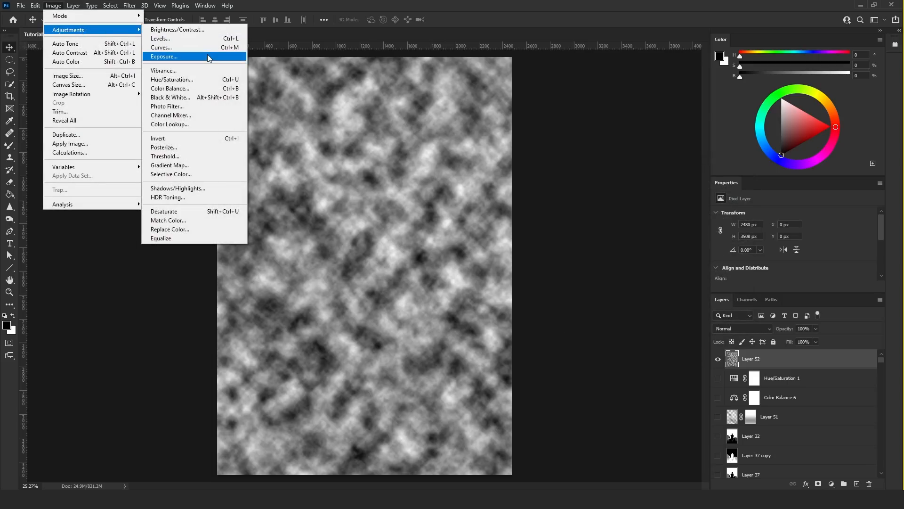
{"action": "left_click", "coordinate": [193, 38]}
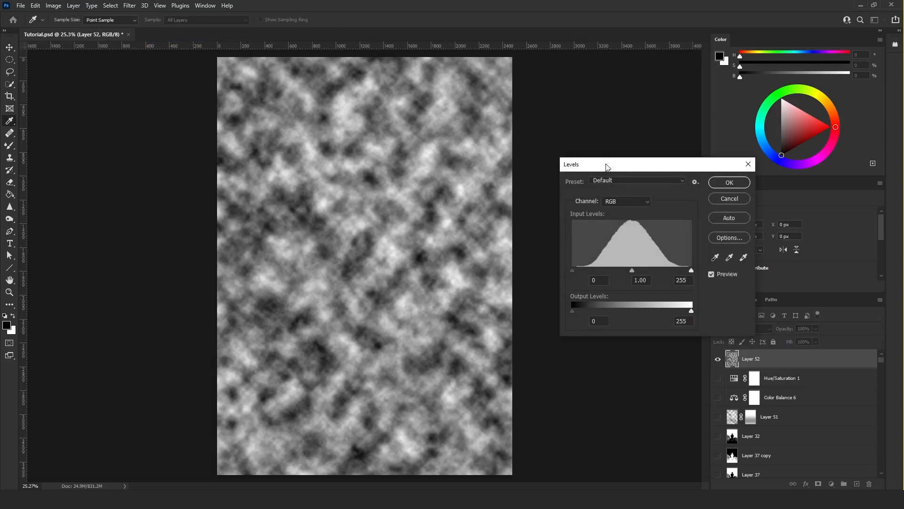
{"action": "left_click_drag", "start_coordinate": [575, 272], "coordinate": [607, 271]}
{"action": "left_click_drag", "start_coordinate": [691, 271], "coordinate": [623, 267]}
{"action": "left_click", "coordinate": [634, 268]}
{"action": "left_click", "coordinate": [729, 183]}
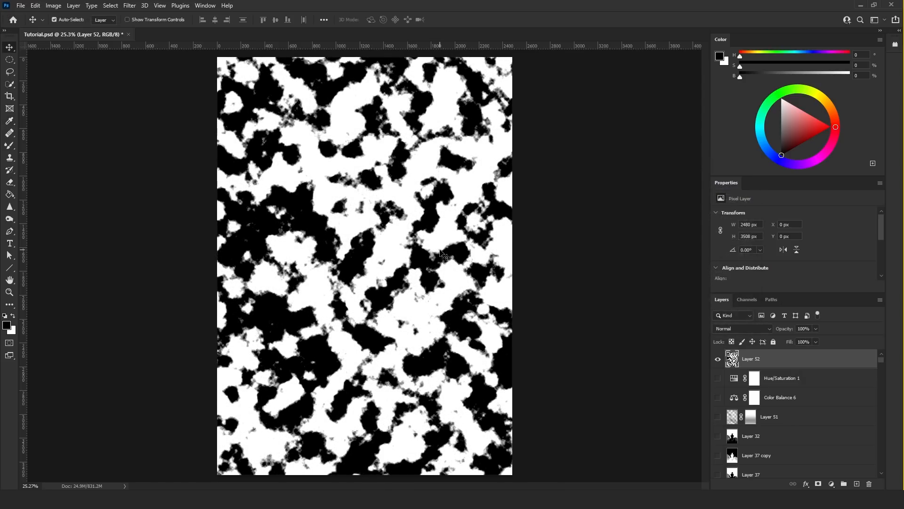
- Scale the cloud texture layer to 300% width and 300% height
{"action": "scroll", "coordinate": [439, 249], "scroll_direction": "down", "scroll_amount": 4}
{"action": "scroll", "coordinate": [439, 250], "scroll_direction": "up", "scroll_amount": 3}
{"action": "key", "text": "ctrl"}
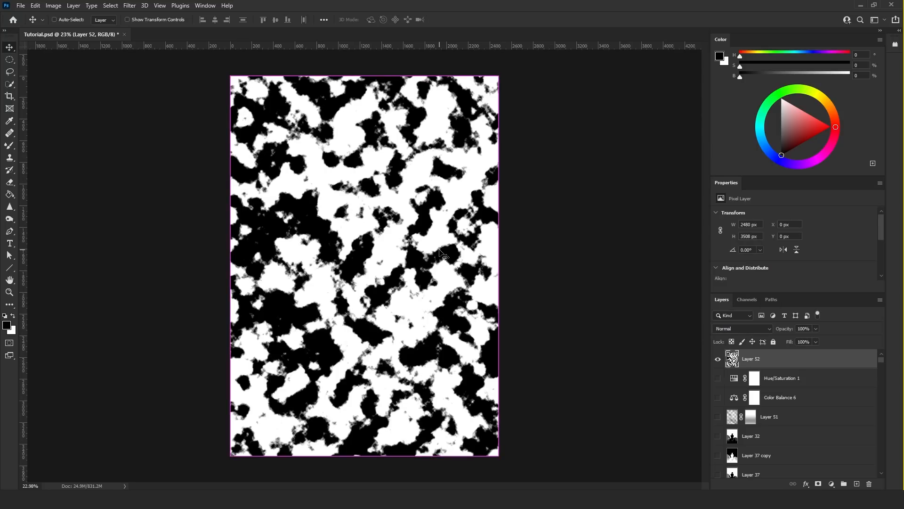
{"action": "key", "text": "ctrl+t"}
{"action": "right_click", "coordinate": [447, 158]}
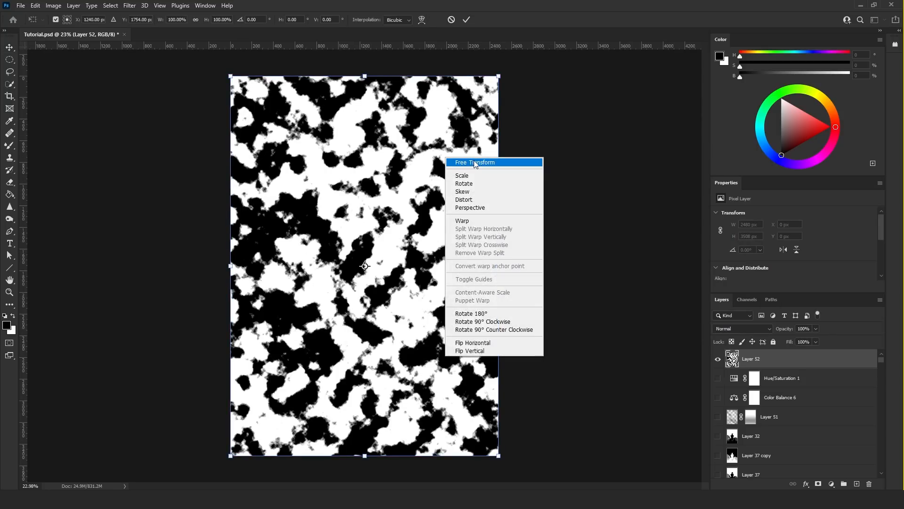
{"action": "left_click", "coordinate": [466, 163]}
{"action": "left_click", "coordinate": [177, 19]}
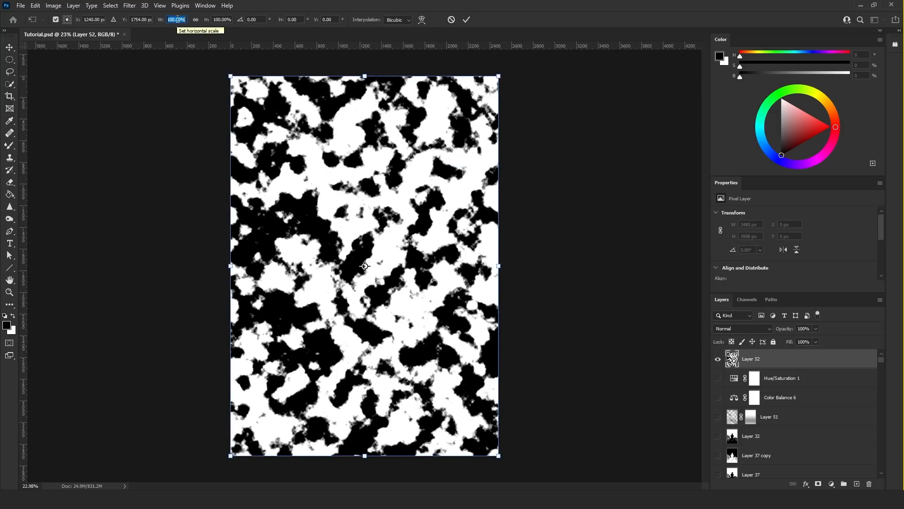
{"action": "type", "text": "300"}
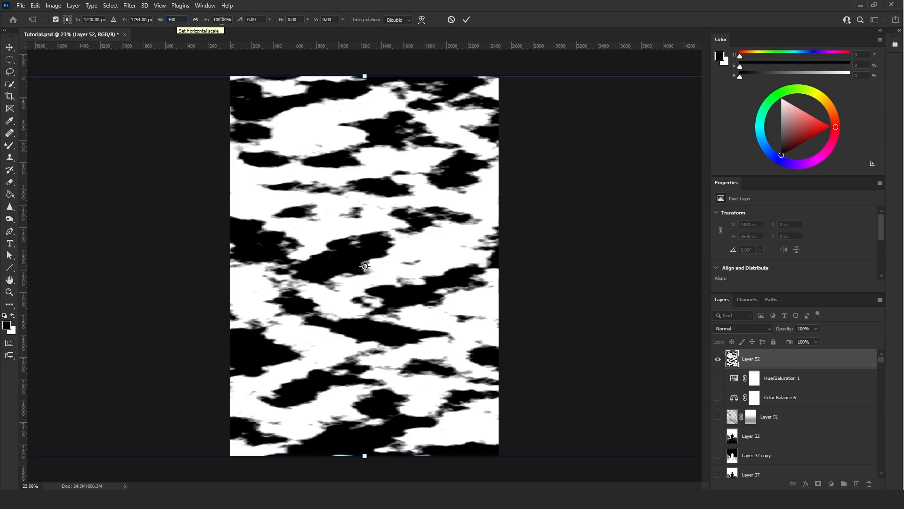
{"action": "left_click", "coordinate": [222, 20]}
{"action": "type", "text": "300"}
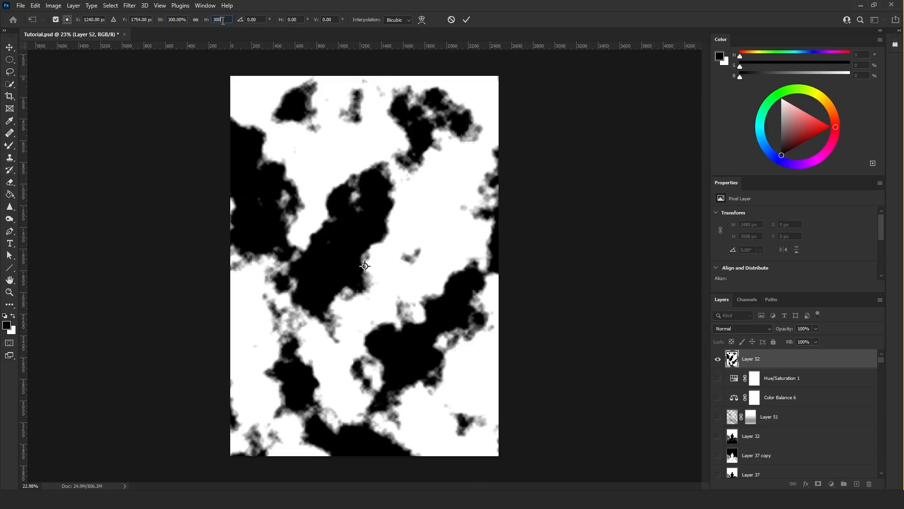
{"action": "key", "text": "Return"}
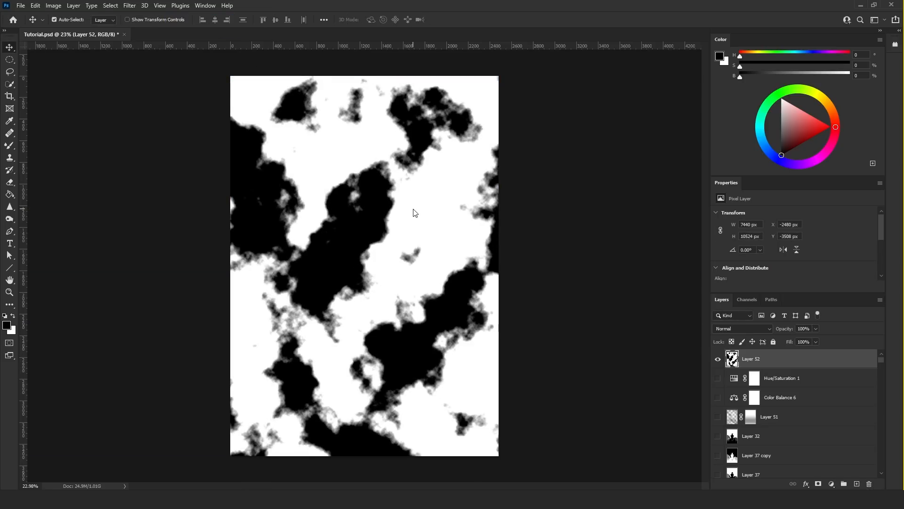
- Crop the enlarged cloud texture to the canvas bounds using a full-canvas selection, and deselect
{"action": "key", "text": "ctrl+a"}
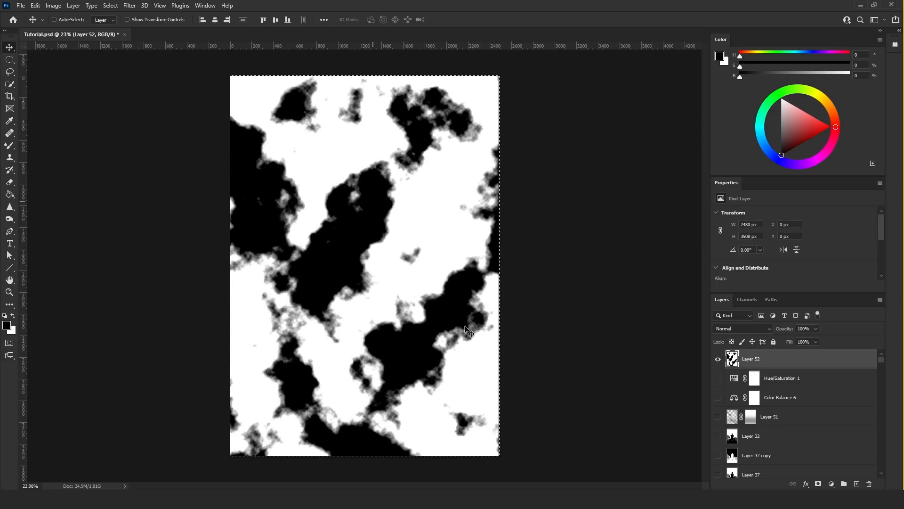
{"action": "left_click", "coordinate": [54, 9]}
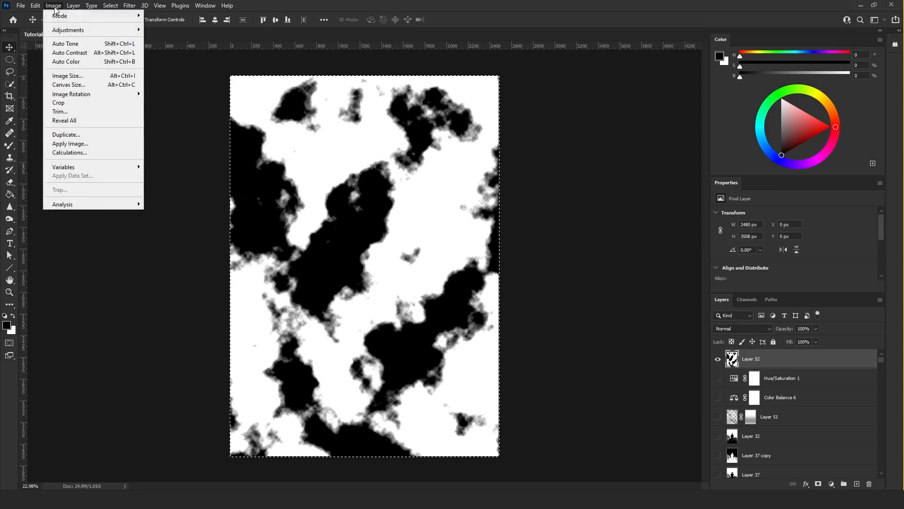
{"action": "left_click", "coordinate": [90, 102]}
{"action": "key", "text": "ctrl+d"}
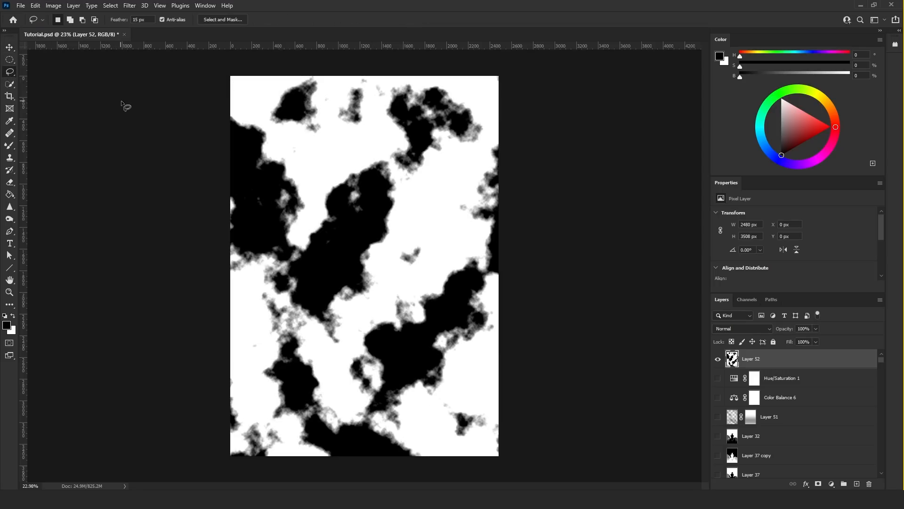
- Squash the cloud texture to about 34% height over the ground and widen its lower edge in perspective to about 403% width
{"action": "key", "text": "ctrl+t"}
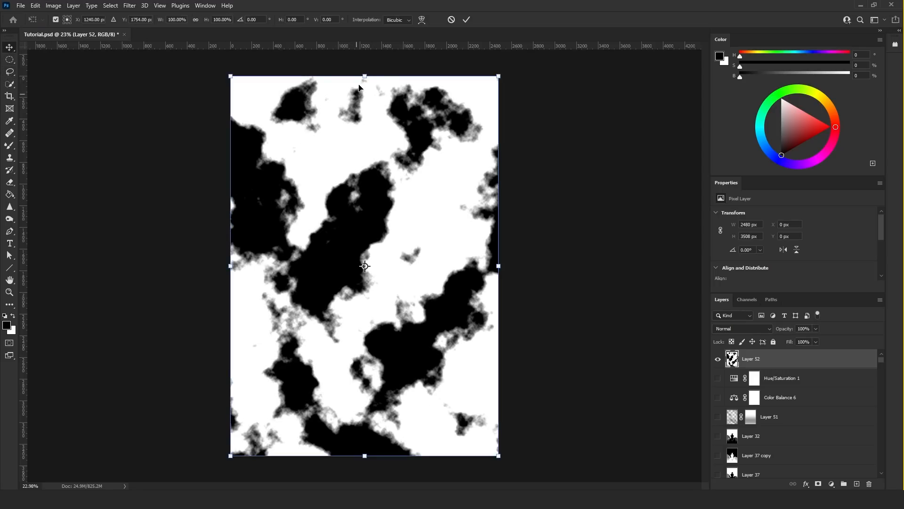
{"action": "left_click_drag", "start_coordinate": [365, 76], "coordinate": [365, 327]}
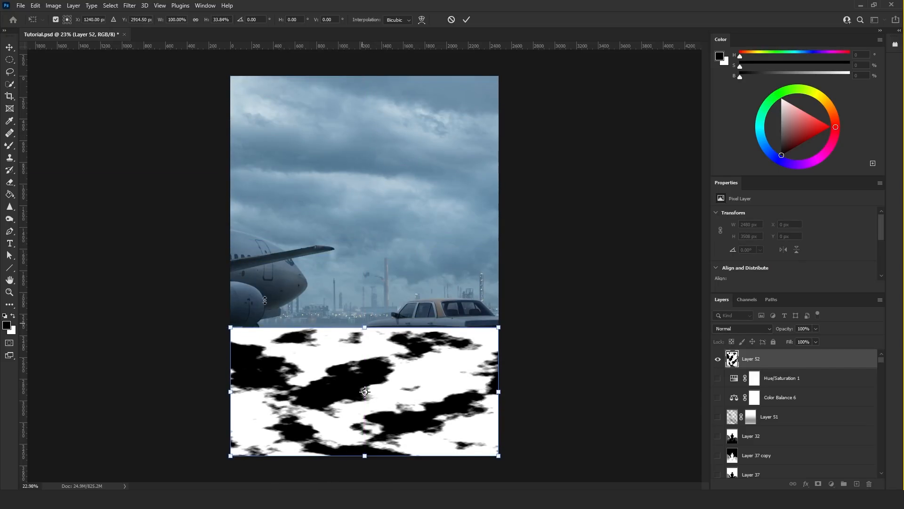
{"action": "right_click", "coordinate": [362, 347]}
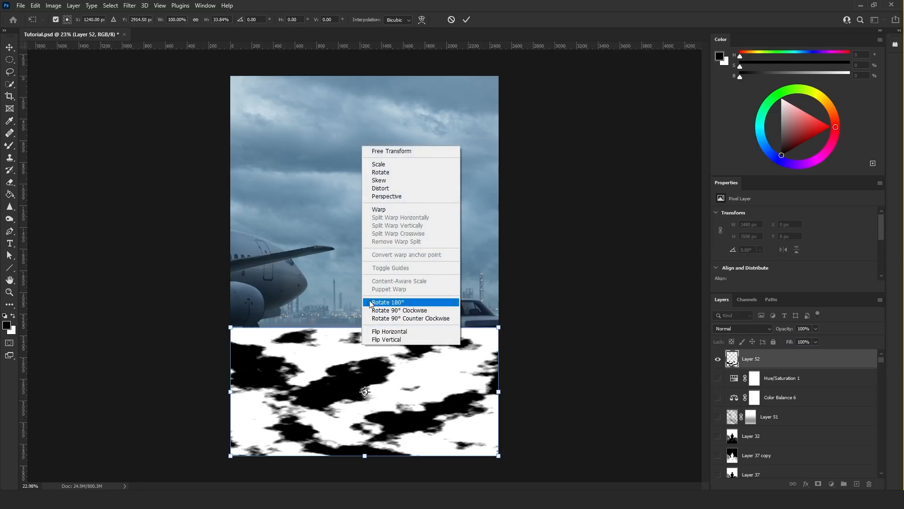
{"action": "left_click", "coordinate": [393, 197]}
{"action": "left_click_drag", "start_coordinate": [500, 457], "coordinate": [866, 409]}
{"action": "key", "text": "Return"}
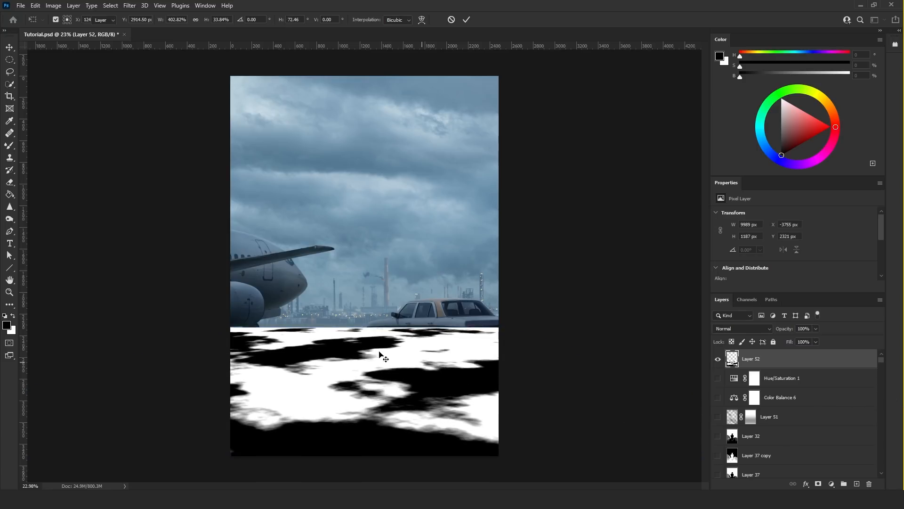
- Apply a second Perspective transform to the cloud texture, spreading its lower edge further outward to about 153% width
{"action": "scroll", "coordinate": [380, 349], "scroll_direction": "down", "scroll_amount": 4}
{"action": "scroll", "coordinate": [381, 345], "scroll_direction": "up", "scroll_amount": 3}
{"action": "scroll", "coordinate": [379, 347], "scroll_direction": "down", "scroll_amount": 4}
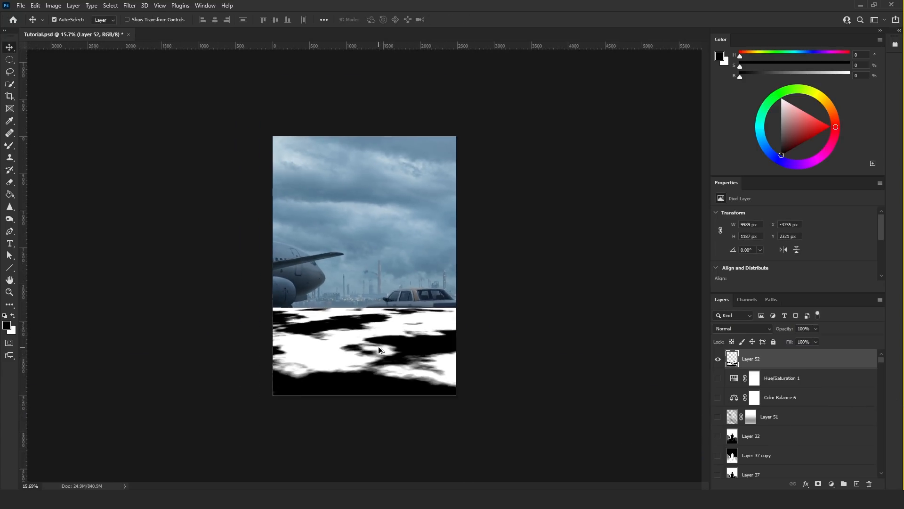
{"action": "key", "text": "ctrl+t"}
{"action": "right_click", "coordinate": [389, 130]}
{"action": "left_click", "coordinate": [436, 181]}
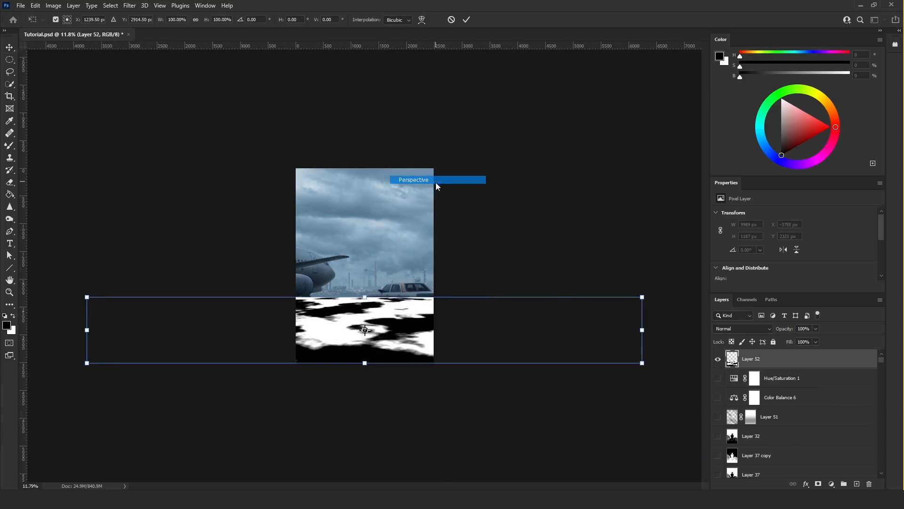
{"action": "left_click_drag", "start_coordinate": [644, 363], "coordinate": [803, 324]}
{"action": "key", "text": "Return"}
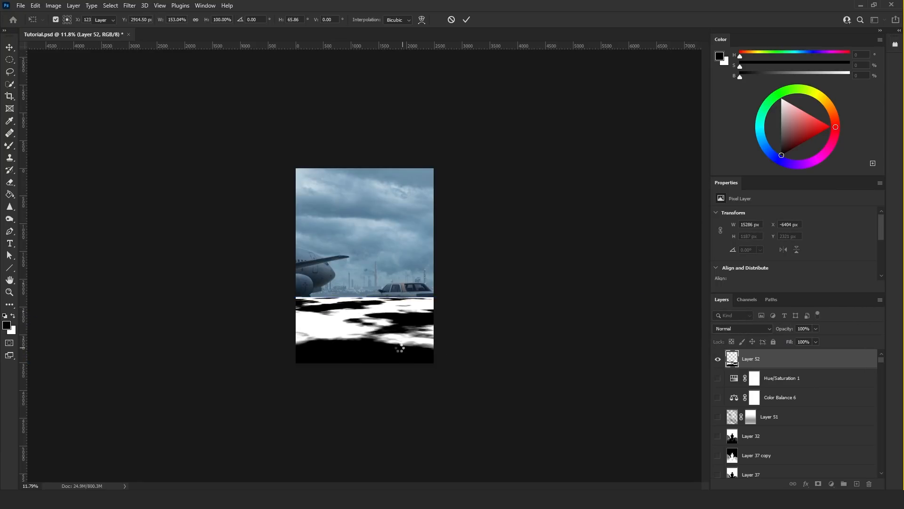
- Add a new layer directly beneath the cloud texture and fill it with black at 100% opacity
{"action": "scroll", "coordinate": [389, 360], "scroll_direction": "up", "scroll_amount": 4}
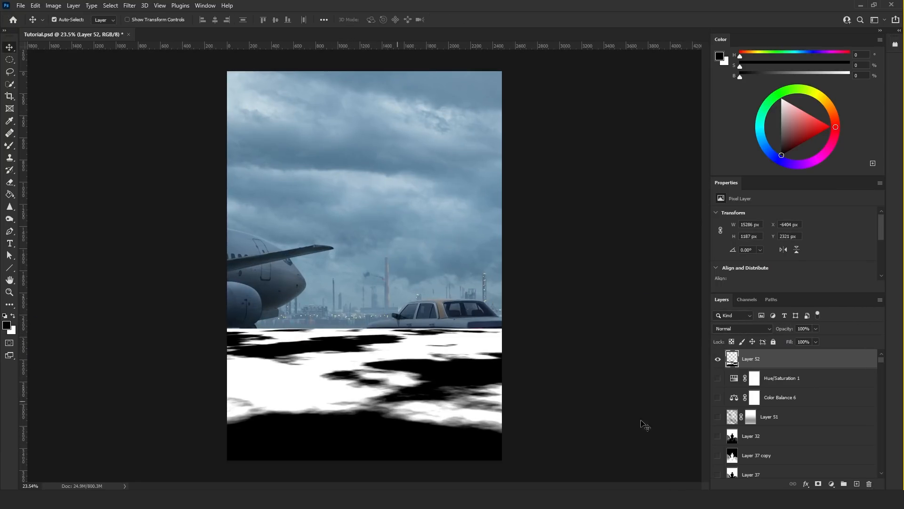
{"action": "left_click", "coordinate": [796, 378]}
{"action": "left_click", "coordinate": [857, 484]}
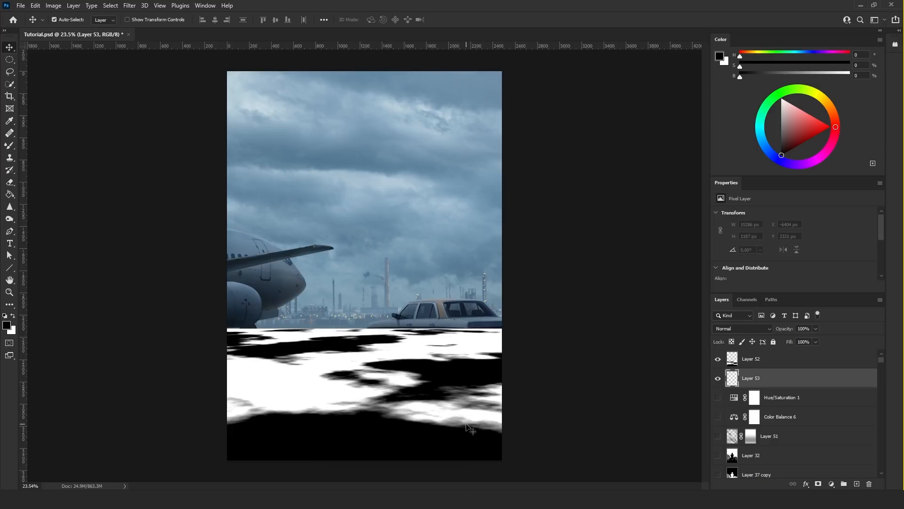
{"action": "key", "text": "shift+F5"}
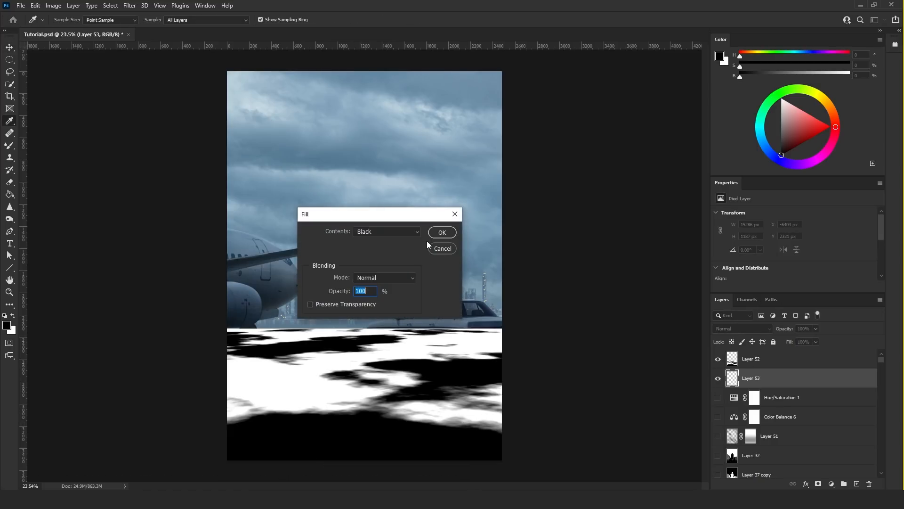
{"action": "left_click", "coordinate": [440, 233]}
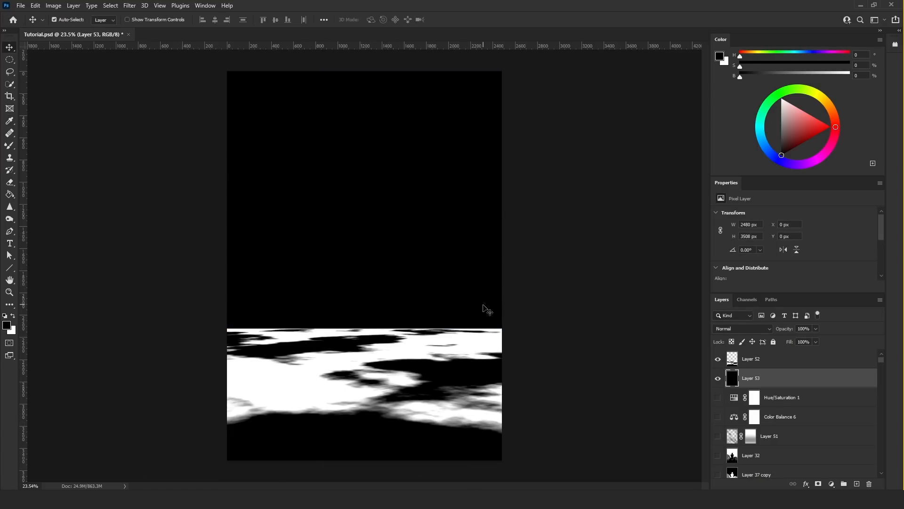
- Load the composite RGB channel as a selection, and hide the cloud texture and black fill layers
{"action": "left_click", "coordinate": [748, 300]}
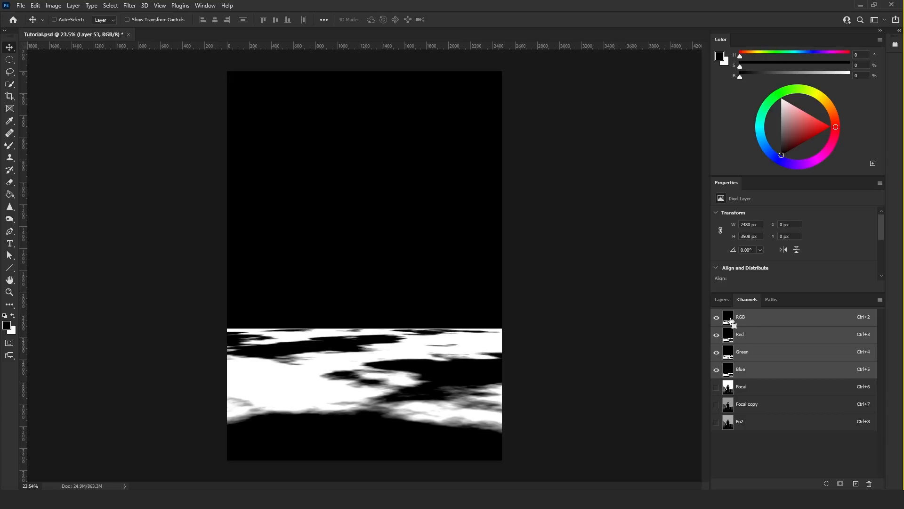
{"action": "left_click", "coordinate": [730, 321], "text": "ctrl"}
{"action": "left_click", "coordinate": [721, 299]}
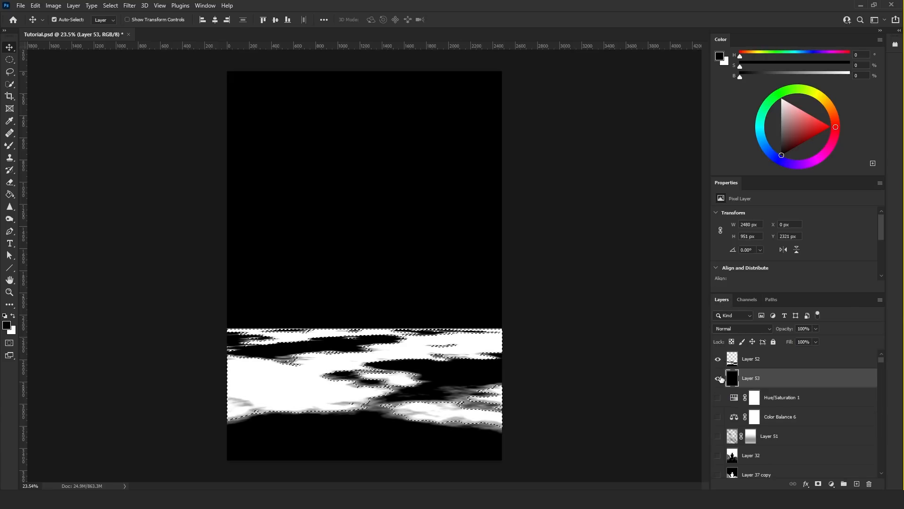
{"action": "left_click", "coordinate": [718, 378]}
{"action": "left_click", "coordinate": [717, 358]}
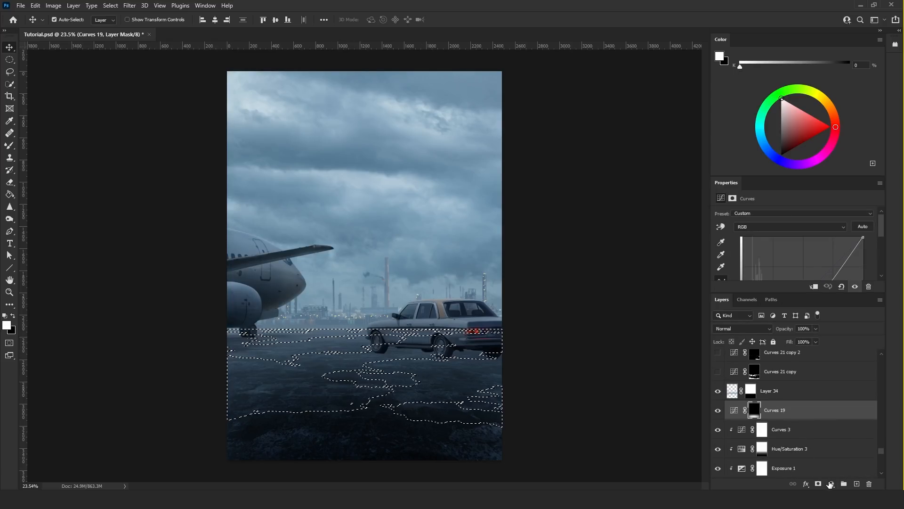
- Add a Curves adjustment above Curves 19, masked by the selection, and brighten the ground patches by moving the white point inward to about mid-range
{"action": "left_click", "coordinate": [830, 484]}
{"action": "left_click", "coordinate": [841, 363]}
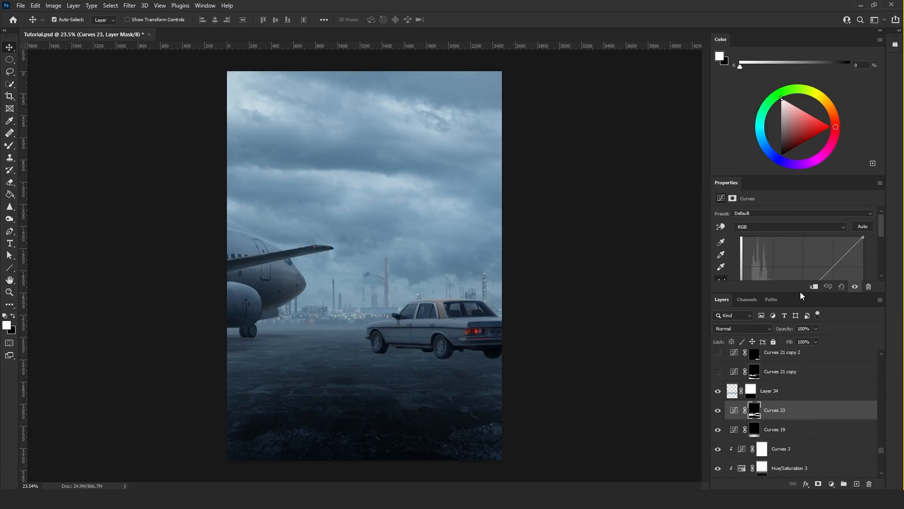
{"action": "left_click_drag", "start_coordinate": [800, 292], "coordinate": [799, 362]}
{"action": "left_click_drag", "start_coordinate": [863, 237], "coordinate": [807, 236]}
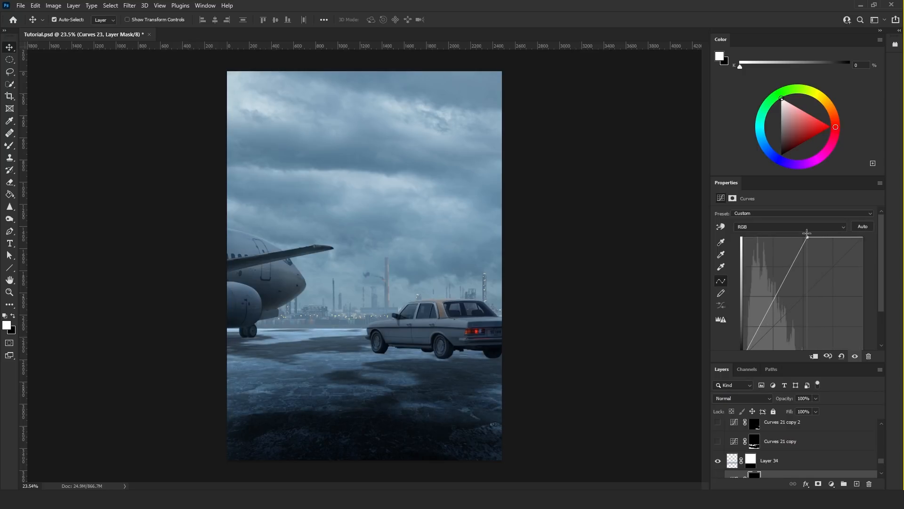
- Fade the Curves 23 mask near the horizon with a short vertical black Foreground to Transparent gradient on the far tarmac
{"action": "left_click", "coordinate": [10, 195]}
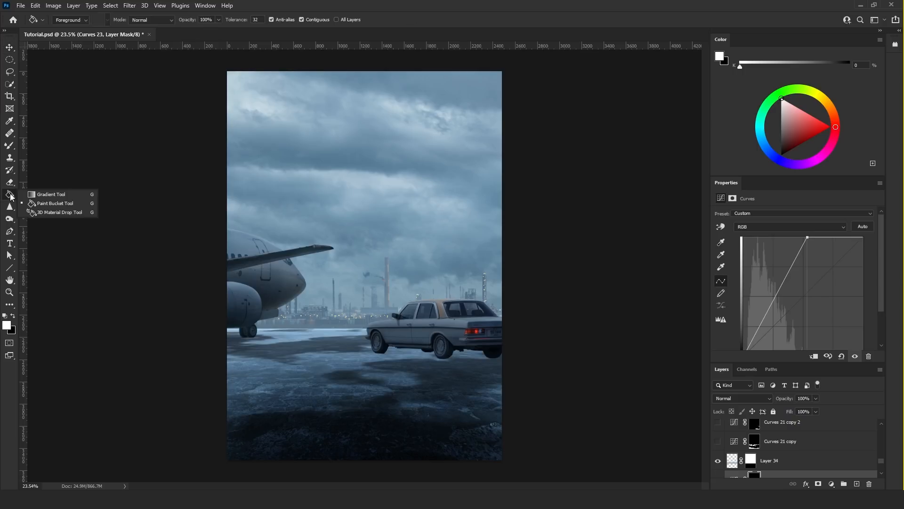
{"action": "left_click", "coordinate": [42, 195]}
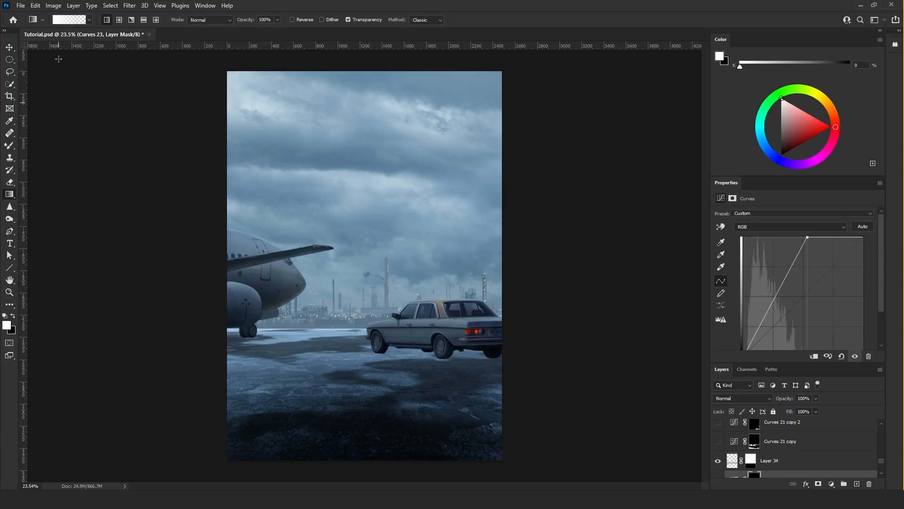
{"action": "left_click", "coordinate": [12, 315]}
{"action": "left_click", "coordinate": [66, 20]}
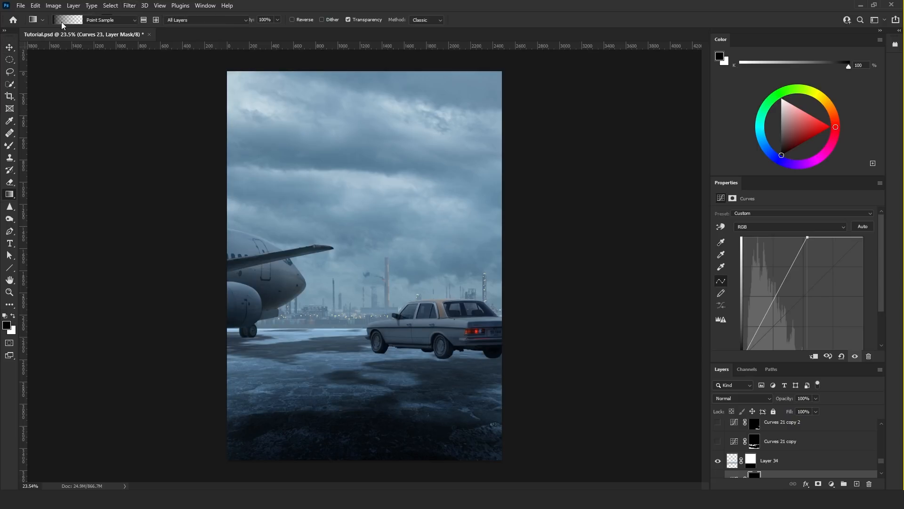
{"action": "left_click", "coordinate": [667, 266]}
{"action": "left_click", "coordinate": [695, 280]}
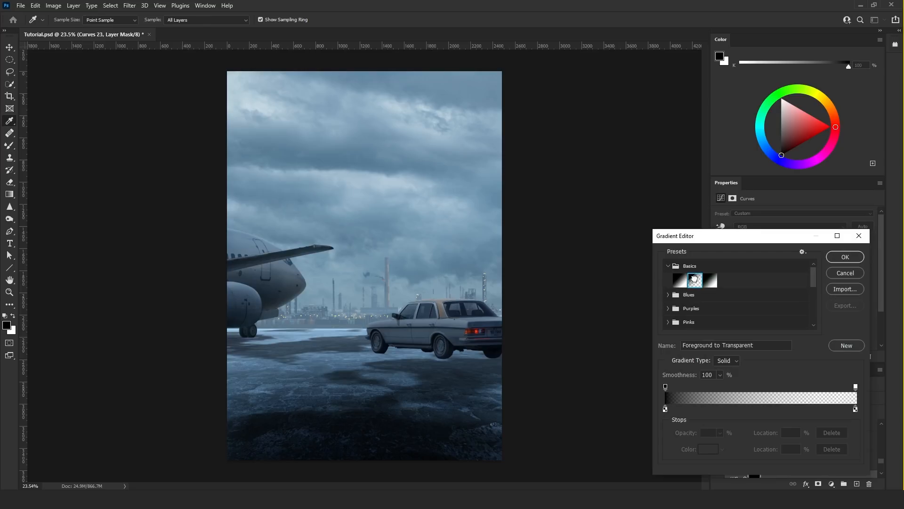
{"action": "left_click", "coordinate": [845, 257]}
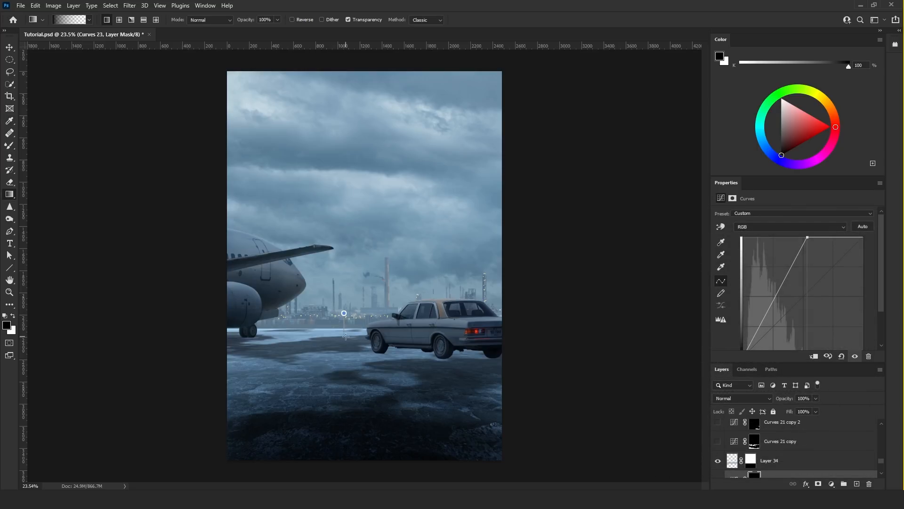
{"action": "left_click_drag", "start_coordinate": [341, 347], "coordinate": [341, 371]}
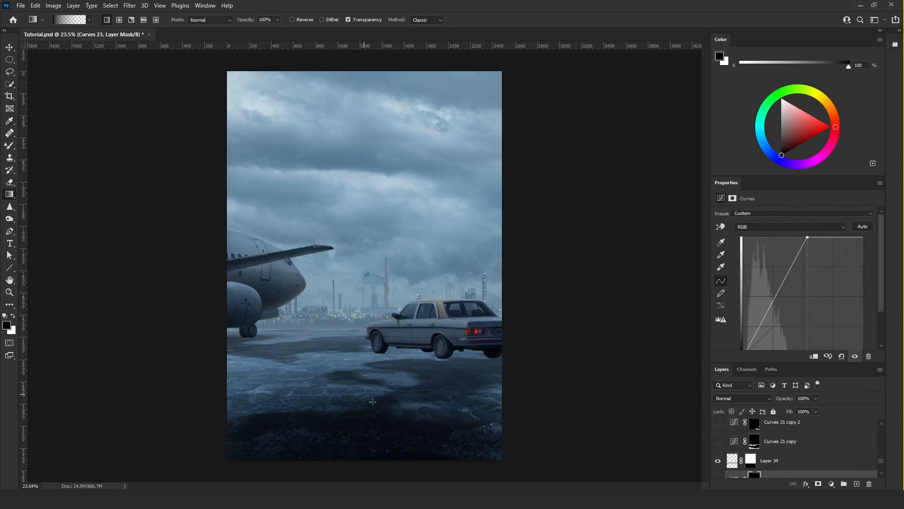
{"action": "scroll", "coordinate": [395, 351], "scroll_direction": "down", "scroll_amount": 1}
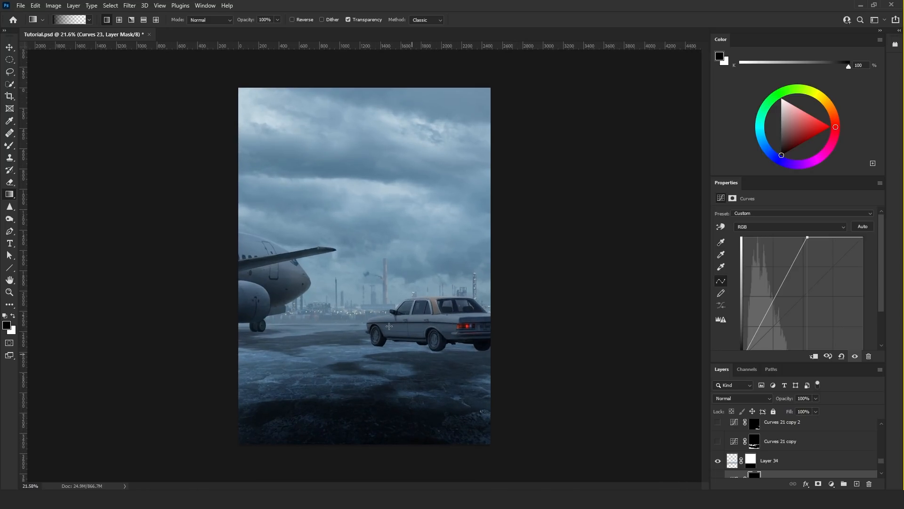
{"action": "scroll", "coordinate": [350, 366], "scroll_direction": "up", "scroll_amount": 2}
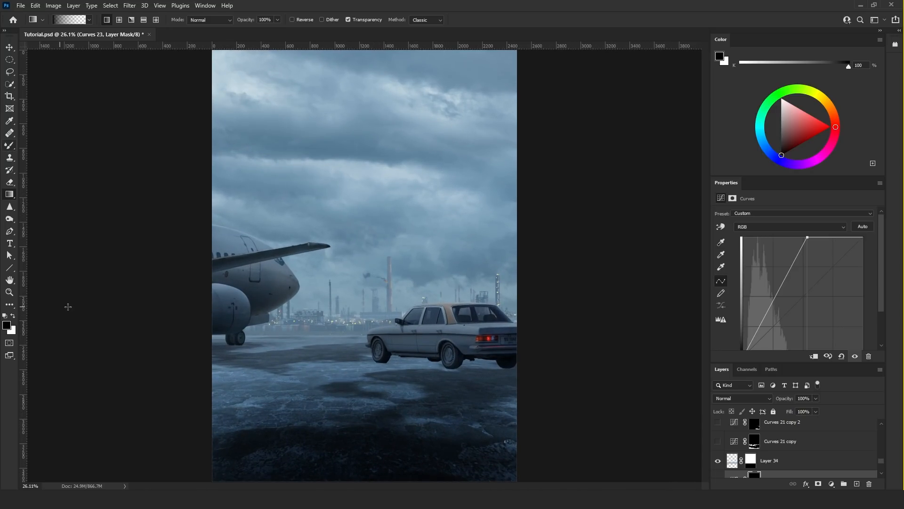
- Delete the hidden cloud texture layer and the black fill layer at the top of the layer stack
{"action": "scroll", "coordinate": [352, 366], "scroll_direction": "down", "scroll_amount": 1}
{"action": "scroll", "coordinate": [759, 451], "scroll_direction": "up", "scroll_amount": 5}
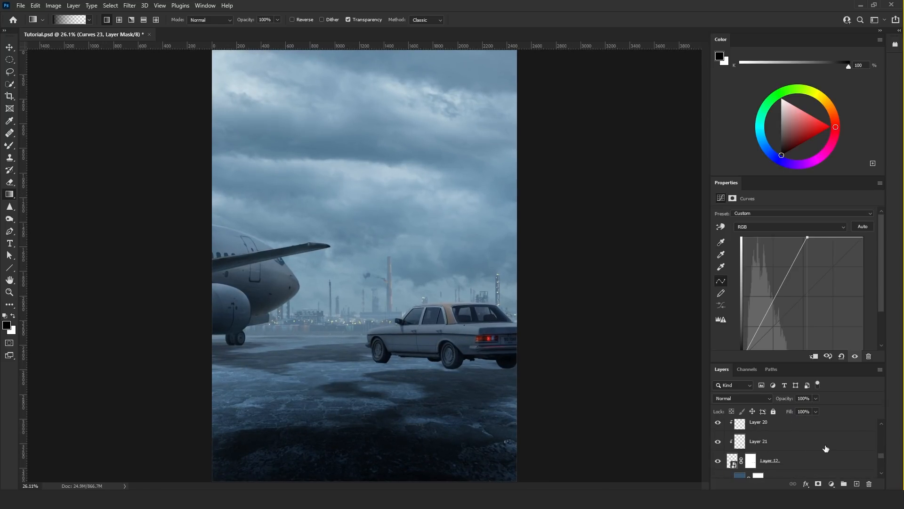
{"action": "left_click_drag", "start_coordinate": [879, 455], "coordinate": [887, 418]}
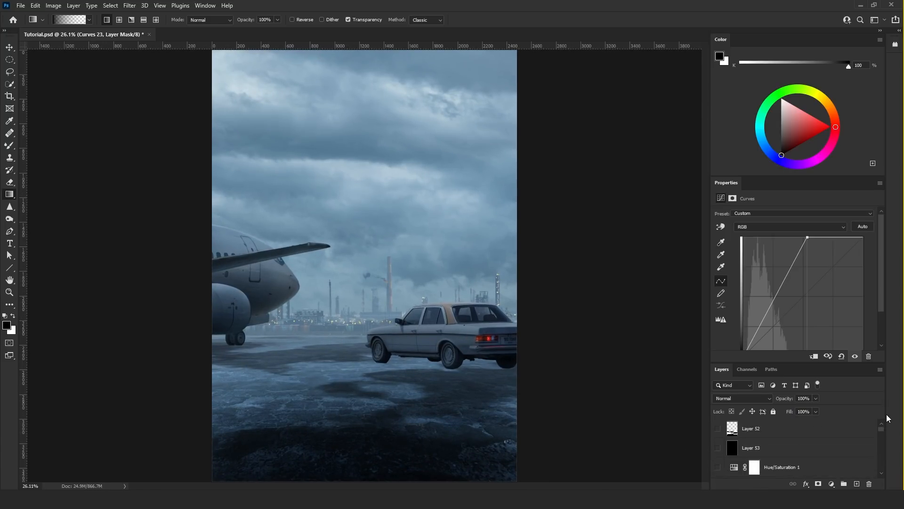
{"action": "left_click", "coordinate": [747, 431]}
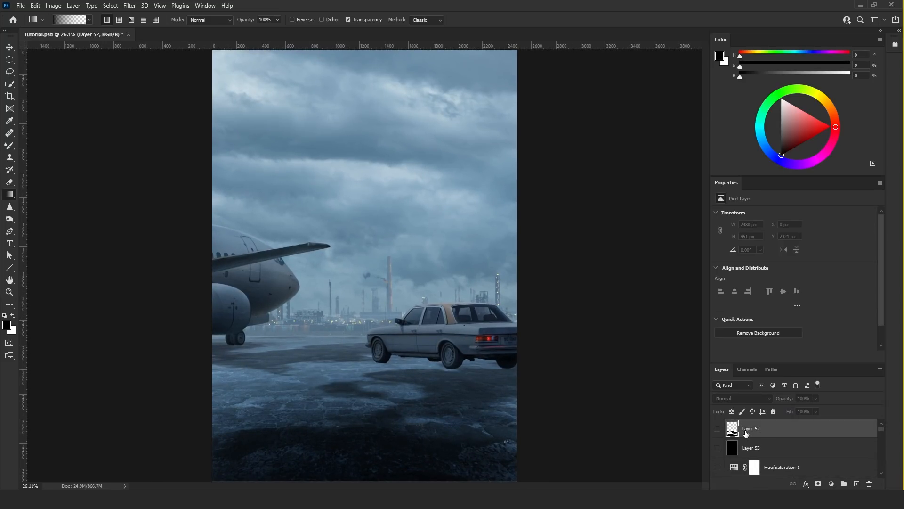
{"action": "key", "text": "Delete"}
{"action": "key", "text": "Delete"}
- Paint black on the Curves 23 mask with a soft brush of about 445 px to remove the brightening beneath the car
{"action": "left_click", "coordinate": [9, 47]}
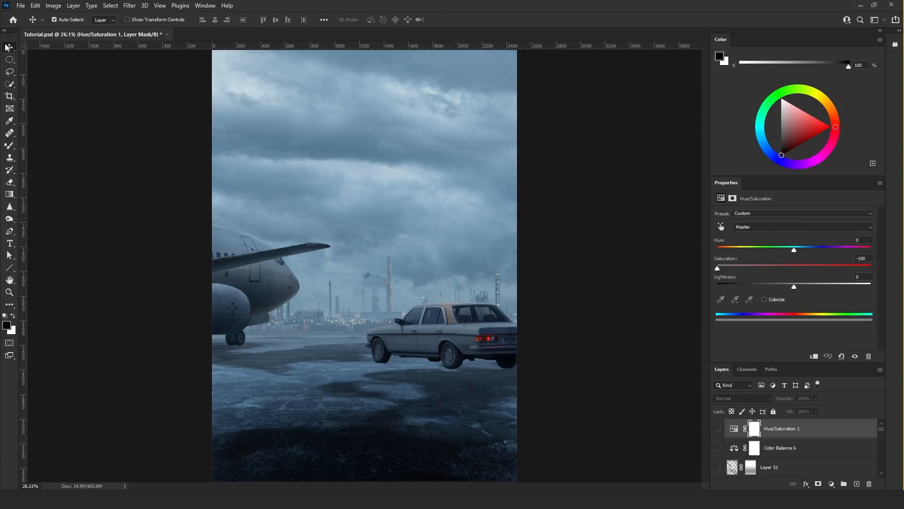
{"action": "left_click", "coordinate": [342, 389]}
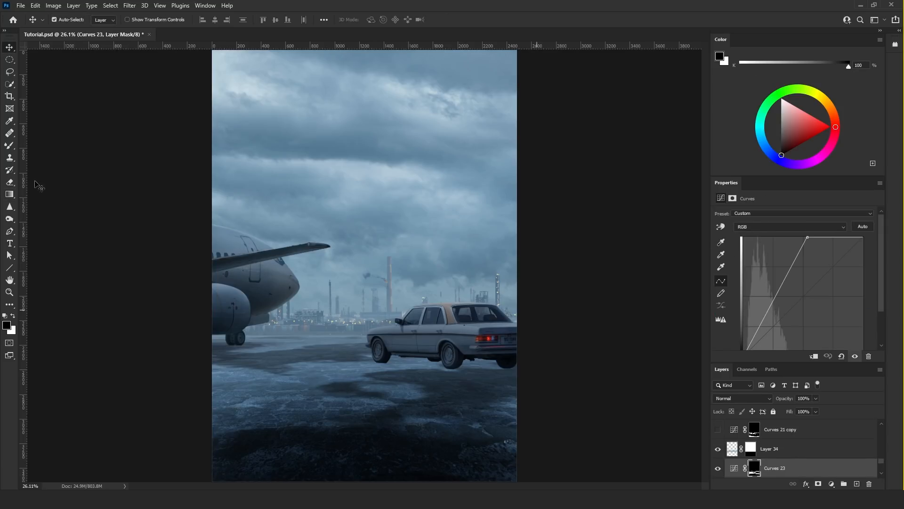
{"action": "left_click", "coordinate": [10, 145]}
{"action": "left_click", "coordinate": [45, 146]}
{"action": "mouse_move", "coordinate": [322, 324]}
{"action": "left_mouse_down", "text": "alt"}
{"action": "mouse_move", "coordinate": [344, 324]}
{"action": "mouse_move", "coordinate": [337, 223]}
{"action": "left_mouse_up", "text": "alt"}
{"action": "left_click_drag", "start_coordinate": [462, 358], "coordinate": [405, 358]}
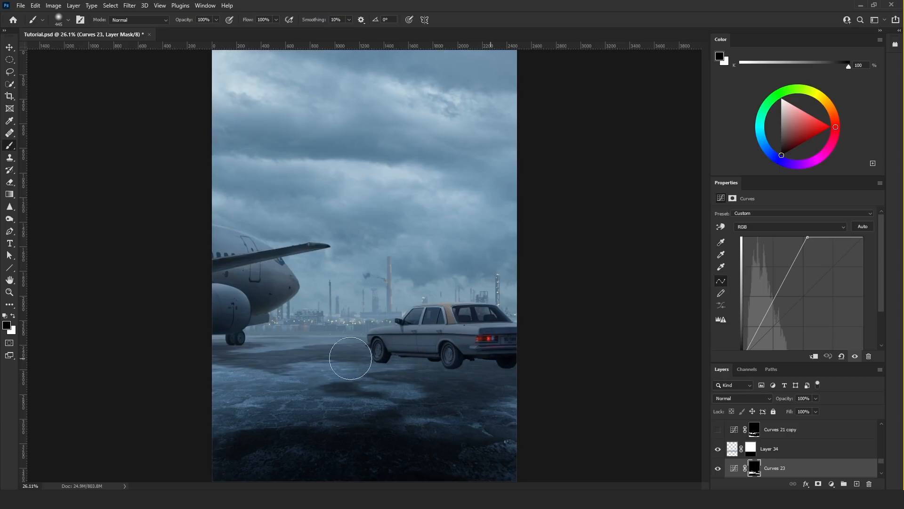
{"action": "left_click", "coordinate": [9, 49]}
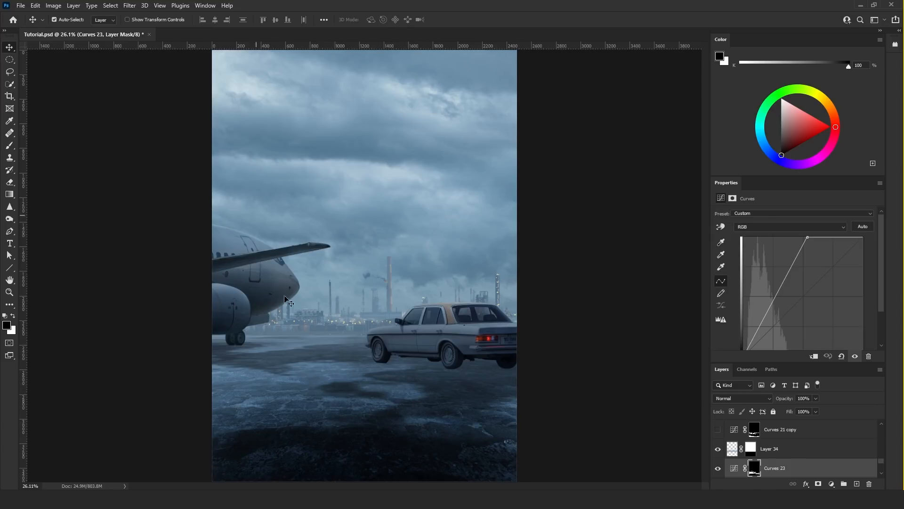
- Duplicate Curves 23 and harden the copy's mask using Levels with black input 28 and midtone 0.21
{"action": "scroll", "coordinate": [386, 244], "scroll_direction": "down", "scroll_amount": 1}
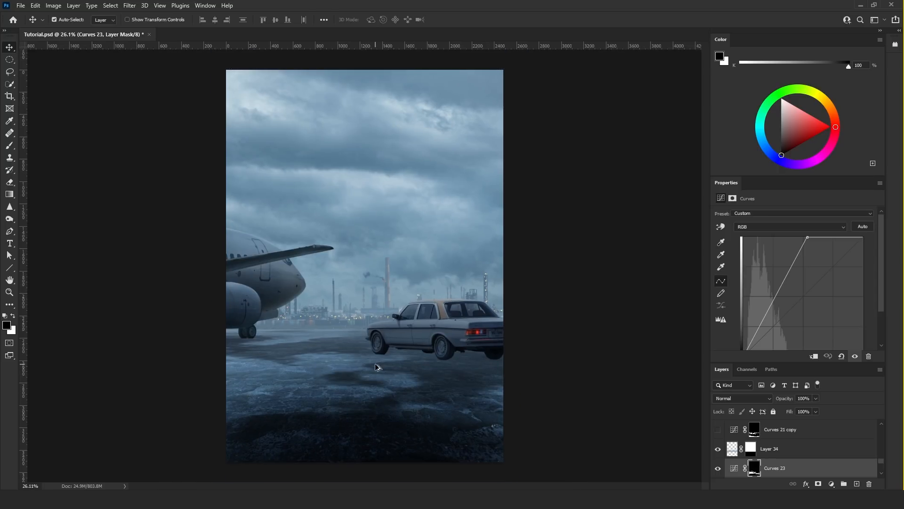
{"action": "scroll", "coordinate": [373, 367], "scroll_direction": "up", "scroll_amount": 1}
{"action": "scroll", "coordinate": [790, 473], "scroll_direction": "down", "scroll_amount": 1}
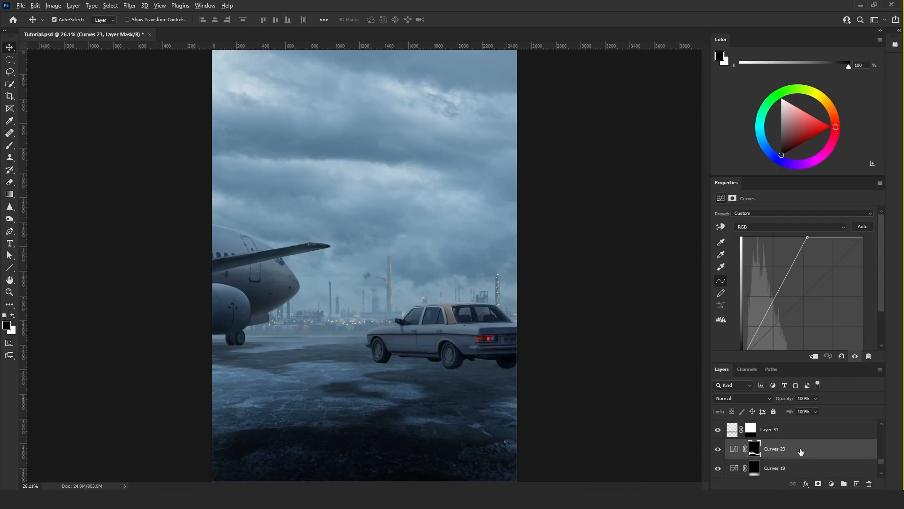
{"action": "key", "text": "ctrl+j"}
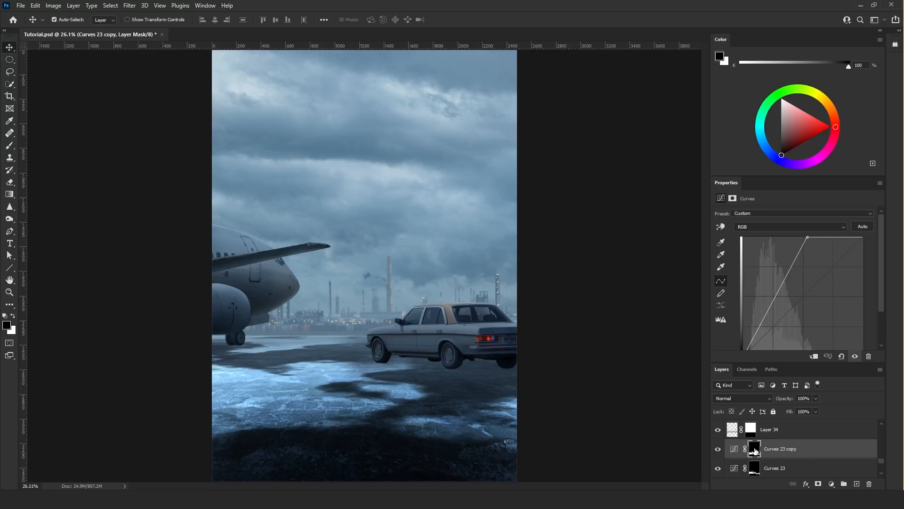
{"action": "left_click", "coordinate": [754, 451]}
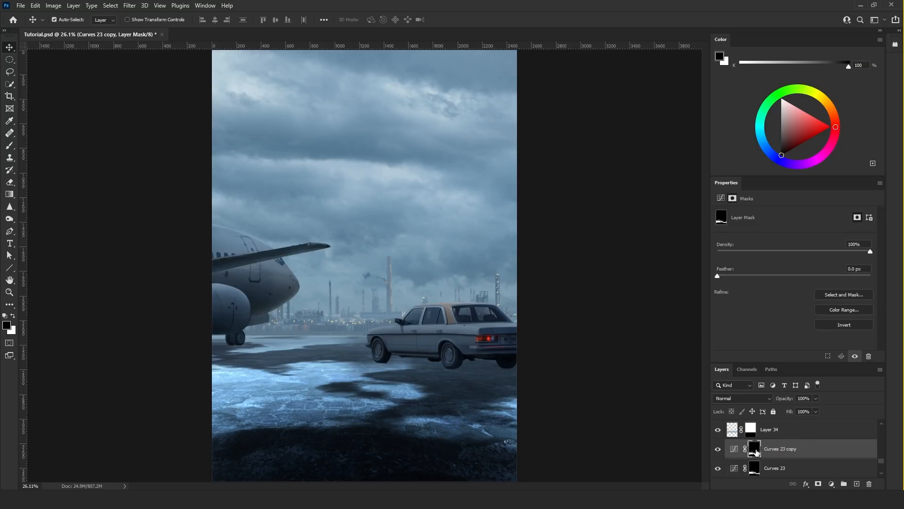
{"action": "left_click_drag", "start_coordinate": [755, 452], "coordinate": [756, 453]}
{"action": "key", "text": "ctrl+l"}
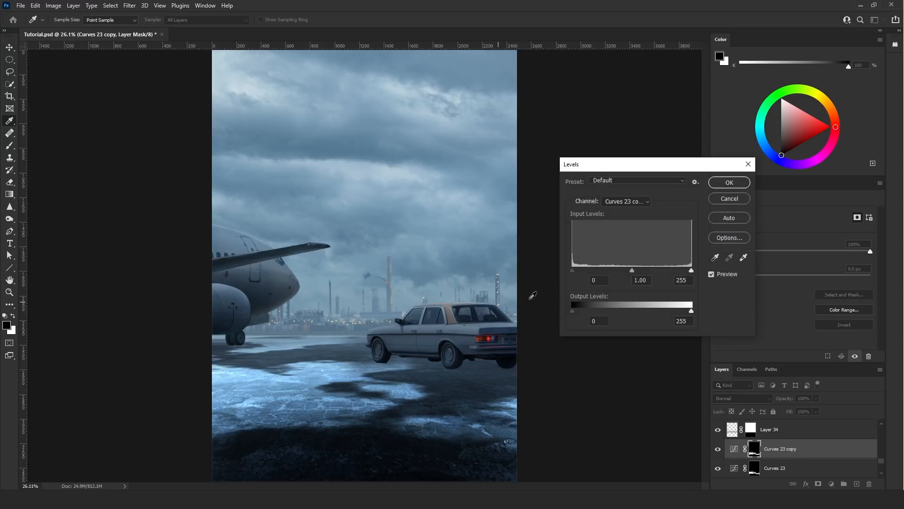
{"action": "mouse_move", "coordinate": [576, 270]}
{"action": "left_mouse_down"}
{"action": "mouse_move", "coordinate": [635, 270]}
{"action": "mouse_move", "coordinate": [586, 271]}
{"action": "left_mouse_up"}
{"action": "left_click_drag", "start_coordinate": [641, 270], "coordinate": [673, 265]}
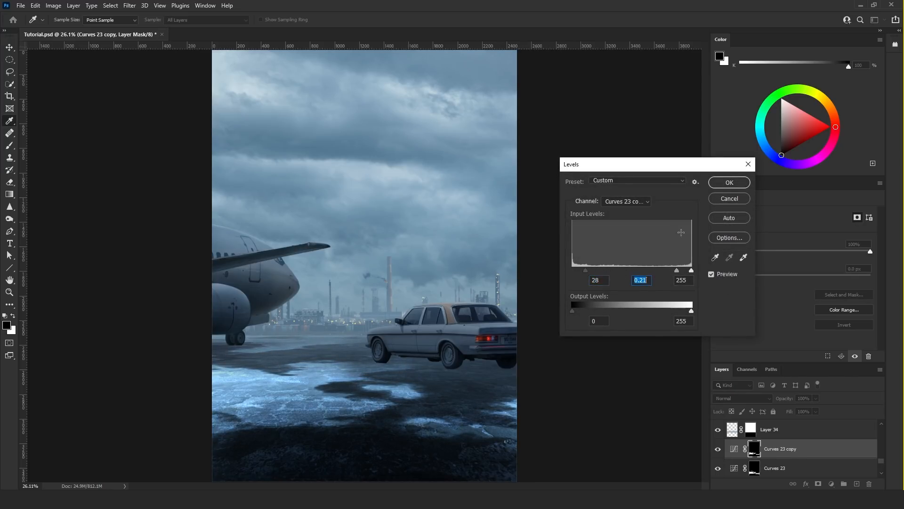
{"action": "left_click", "coordinate": [729, 183]}
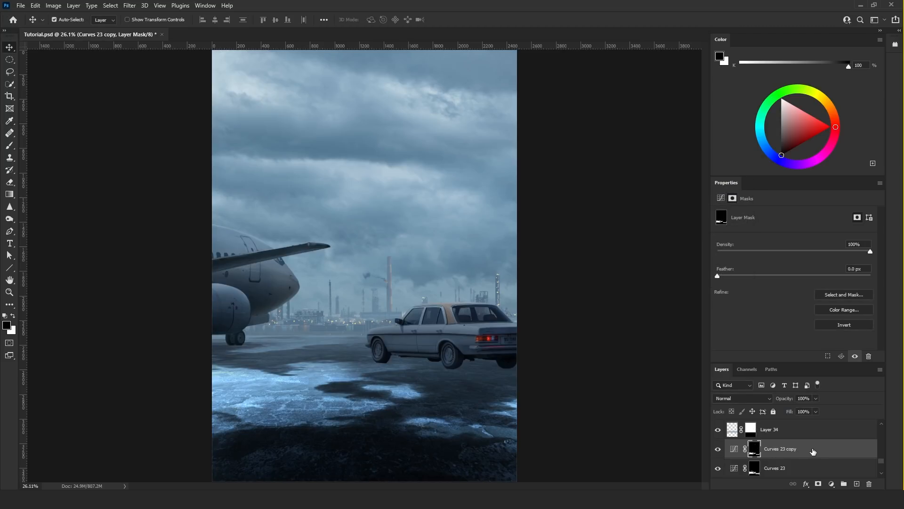
- Hide Curves 23 copy and move it to the top of the stack, and stamp the visible image onto a new layer above it
{"action": "left_click", "coordinate": [718, 449]}
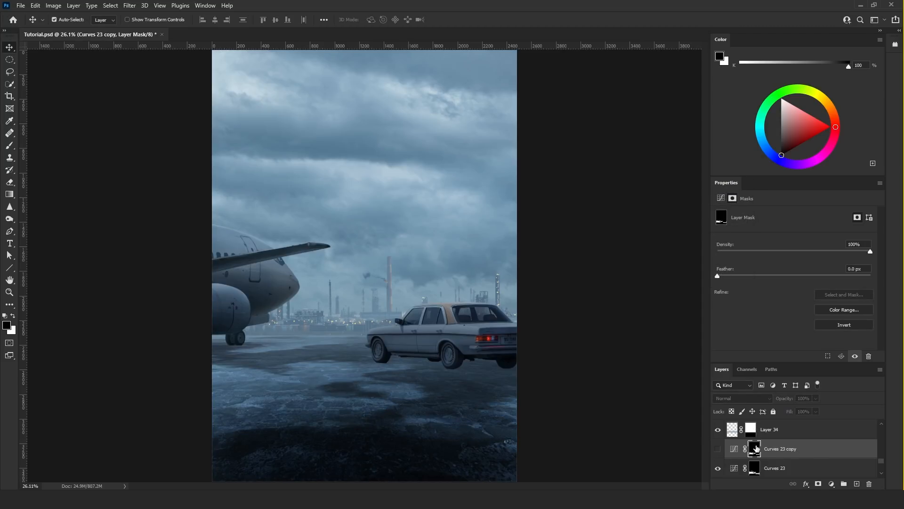
{"action": "left_click_drag", "start_coordinate": [756, 449], "coordinate": [801, 429]}
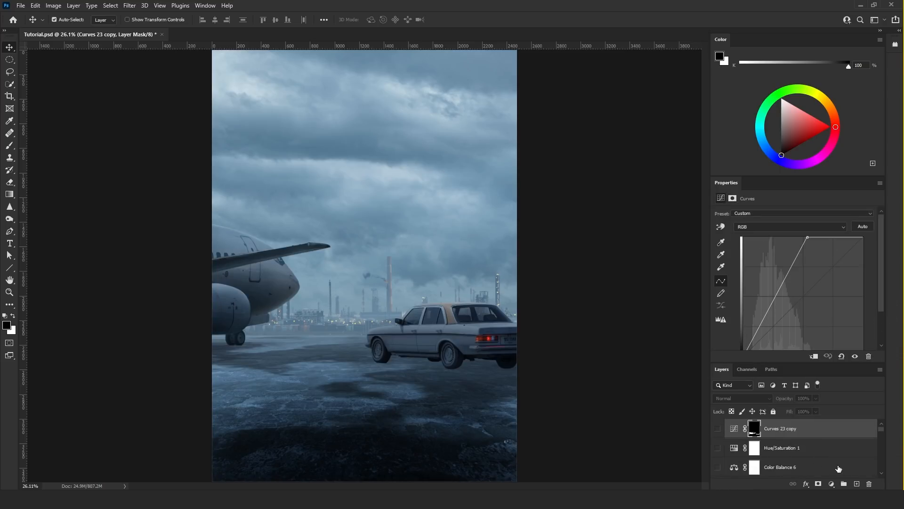
{"action": "left_click", "coordinate": [856, 485]}
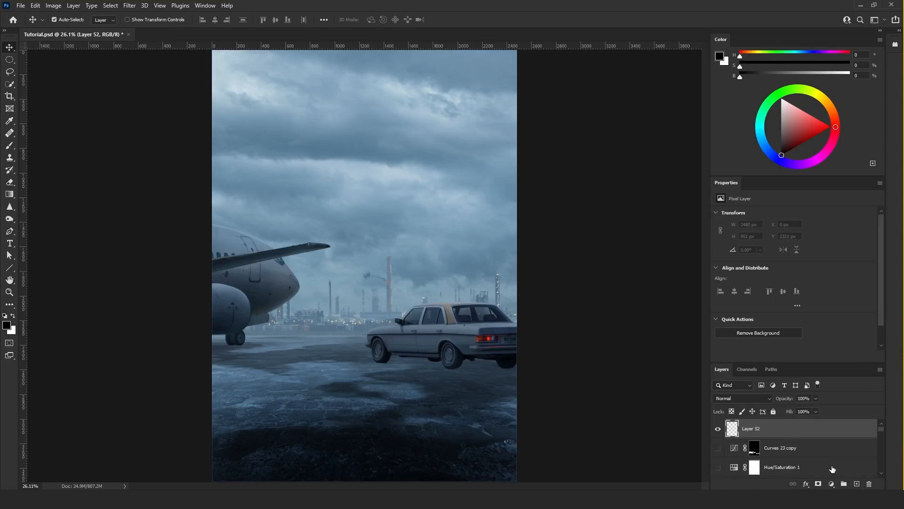
{"action": "key", "text": "ctrl+shift+alt+e"}
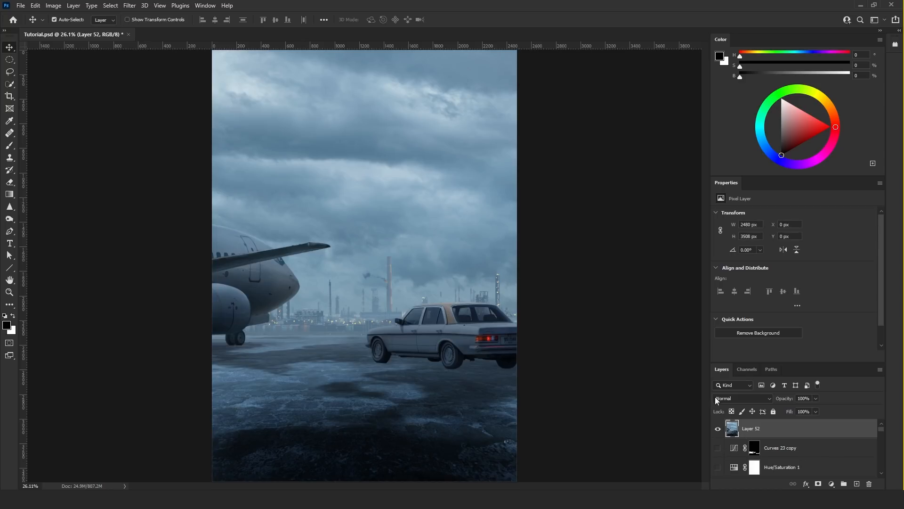
- Copy the mask of Curves 23 copy onto the stamped layer, and unlink that mask from its image
{"action": "left_click", "coordinate": [755, 450]}
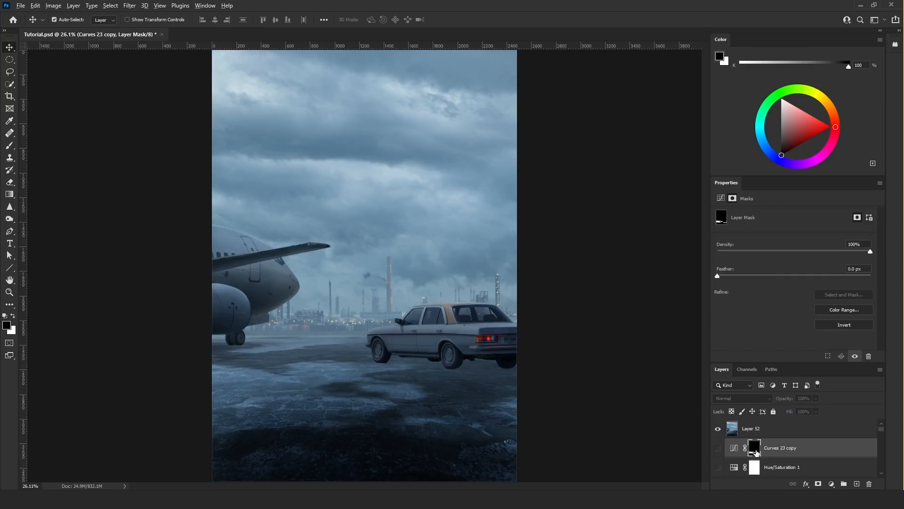
{"action": "left_click_drag", "start_coordinate": [756, 452], "coordinate": [760, 436]}
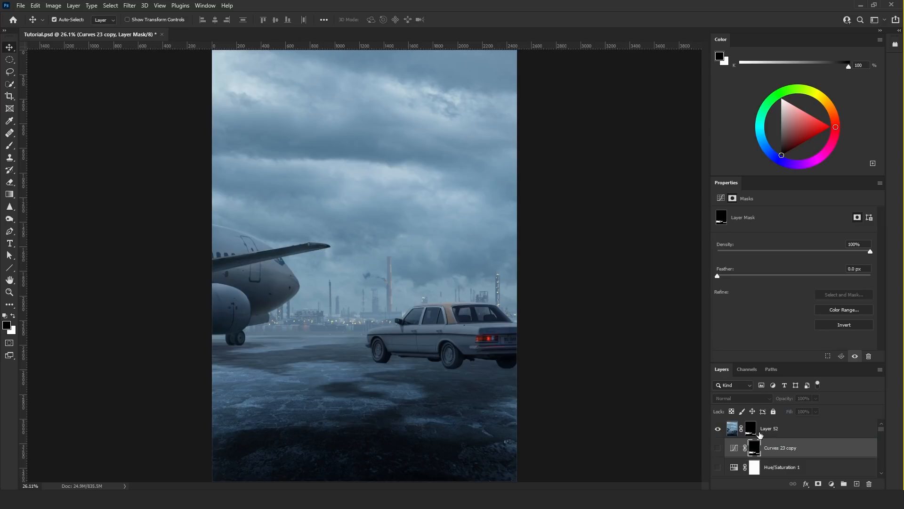
{"action": "left_click", "coordinate": [747, 433]}
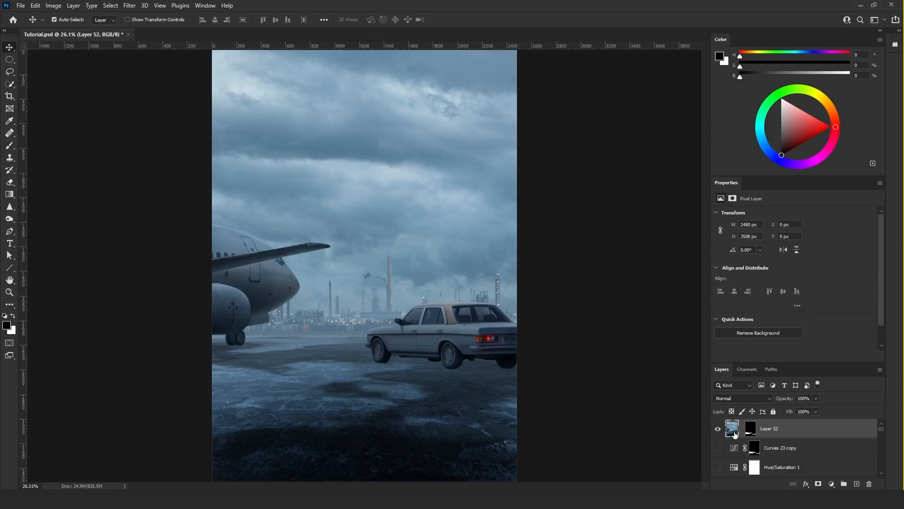
- Flip the stamped image vertically and squash it downward from its upper edge to a height of 1660 px, forming puddle reflections
{"action": "key", "text": "ctrl+t"}
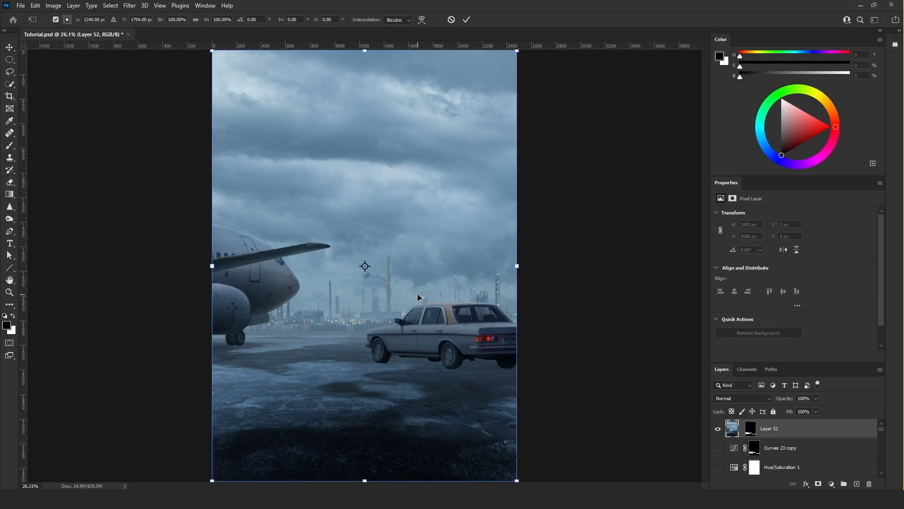
{"action": "right_click", "coordinate": [367, 225]}
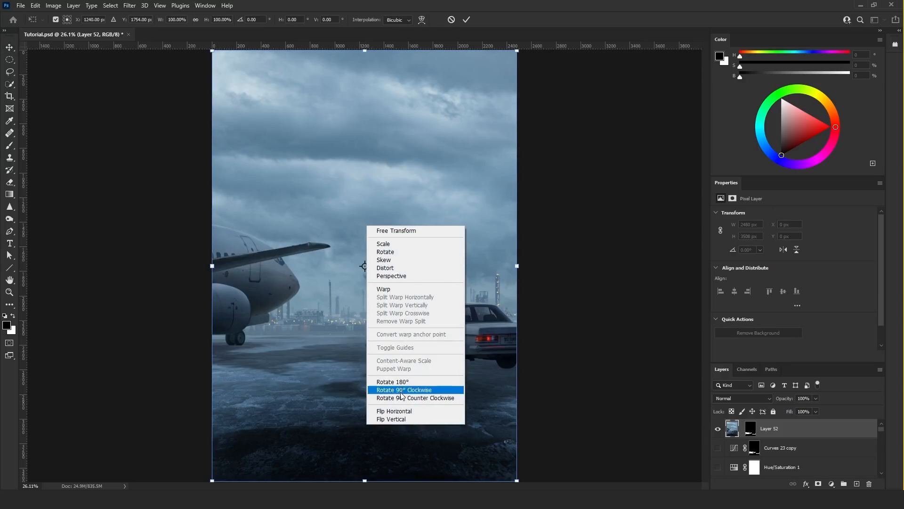
{"action": "left_click", "coordinate": [399, 420]}
{"action": "key", "text": "ctrl+z"}
{"action": "right_click", "coordinate": [392, 395]}
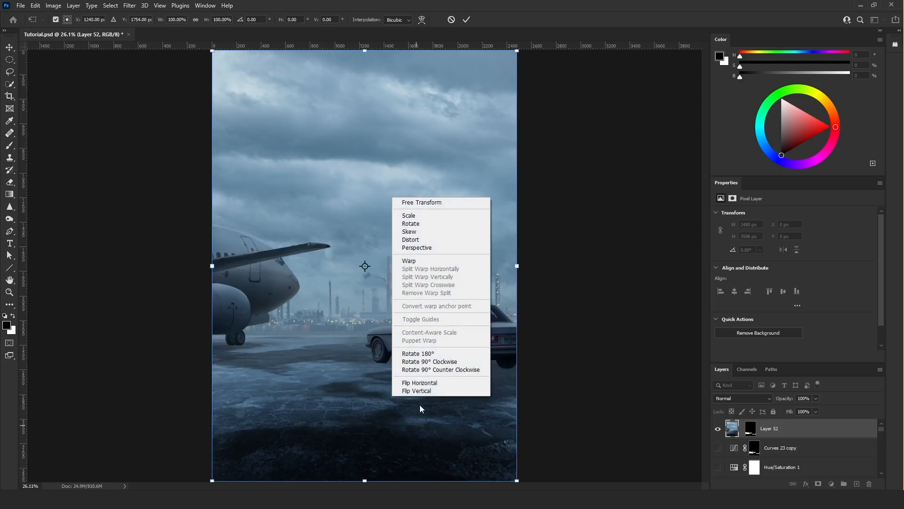
{"action": "left_click", "coordinate": [427, 391]}
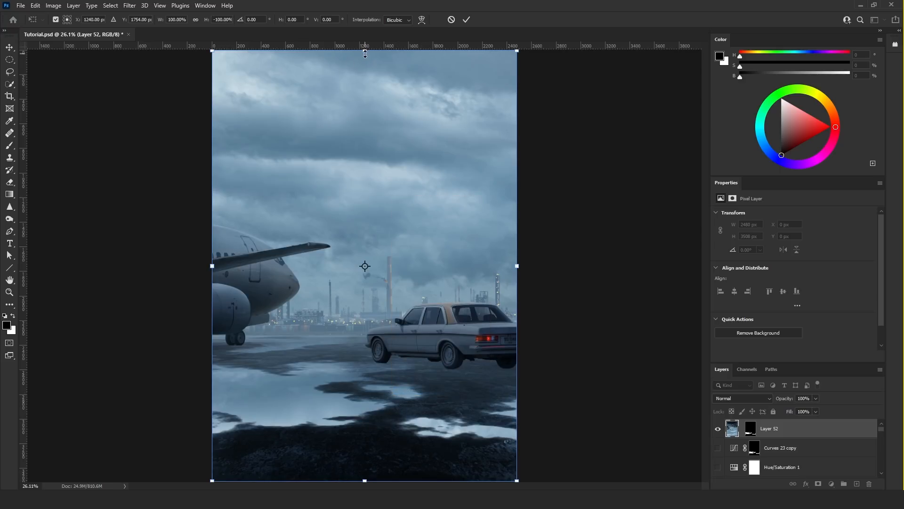
{"action": "left_click_drag", "start_coordinate": [364, 53], "coordinate": [380, 276]}
{"action": "key", "text": "Return"}
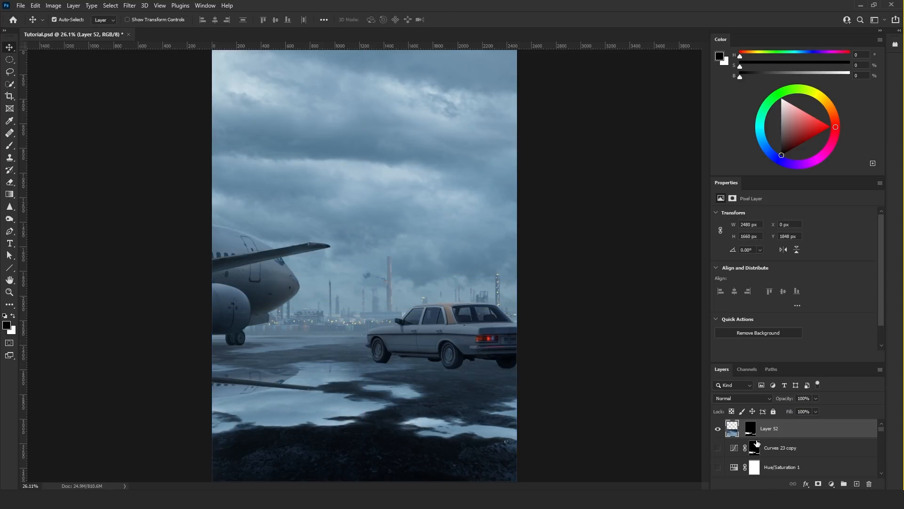
- Apply a vertical Motion Blur to the reflection image on Layer 52, with angle -90 and distance 46 pixels
{"action": "left_click", "coordinate": [128, 6]}
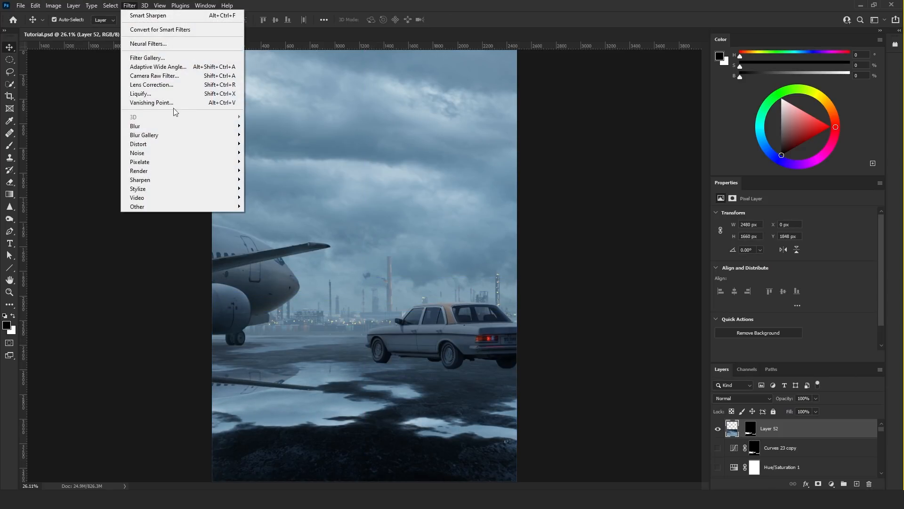
{"action": "mouse_move", "coordinate": [182, 126]}
{"action": "left_click", "coordinate": [267, 179]}
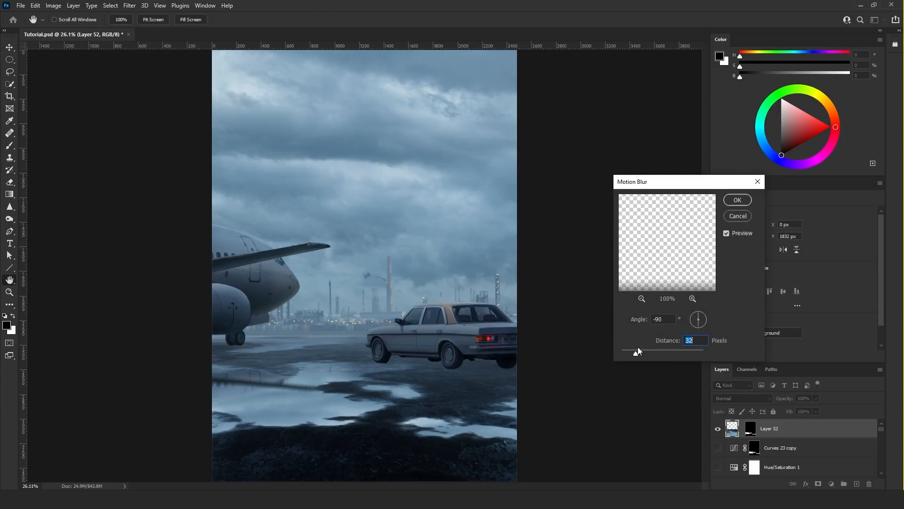
{"action": "left_click_drag", "start_coordinate": [638, 349], "coordinate": [641, 353]}
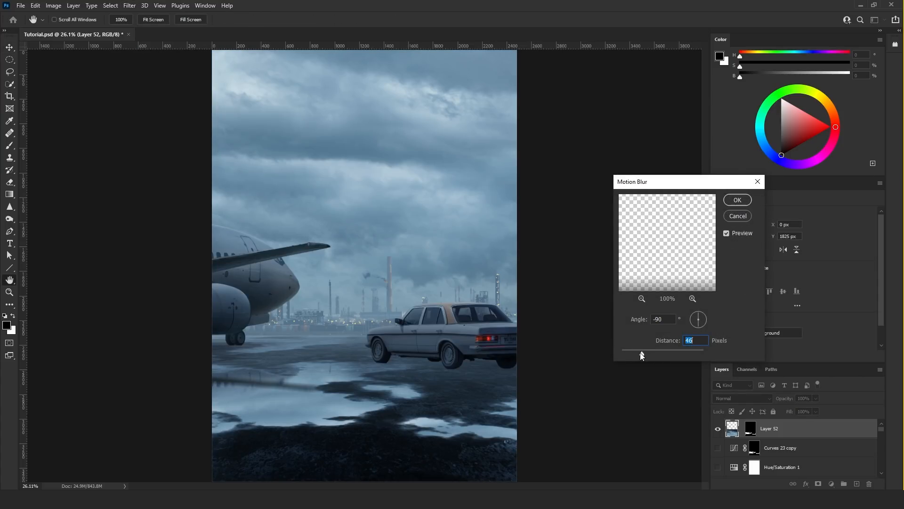
{"action": "left_click", "coordinate": [738, 200]}
- Add a Curves adjustment clipped to the reflection layer and pull its midtones down to darken the puddles
{"action": "left_click", "coordinate": [10, 194]}
{"action": "left_click", "coordinate": [45, 193]}
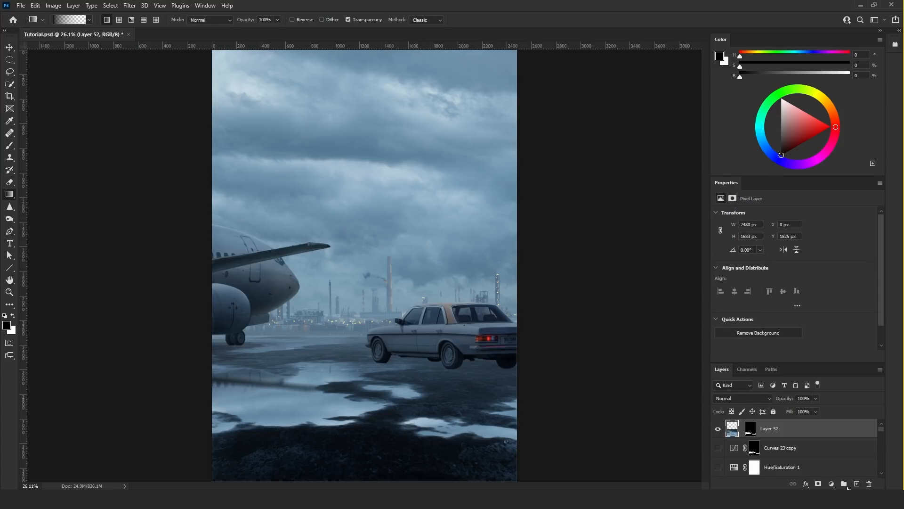
{"action": "left_click", "coordinate": [831, 485]}
{"action": "left_click", "coordinate": [843, 367]}
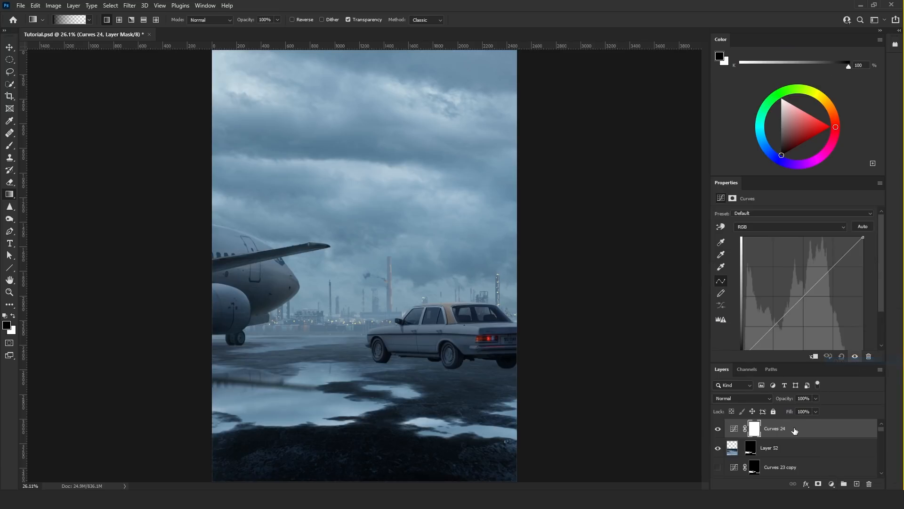
{"action": "left_click", "coordinate": [785, 435], "text": "alt"}
{"action": "left_click_drag", "start_coordinate": [796, 301], "coordinate": [796, 320]}
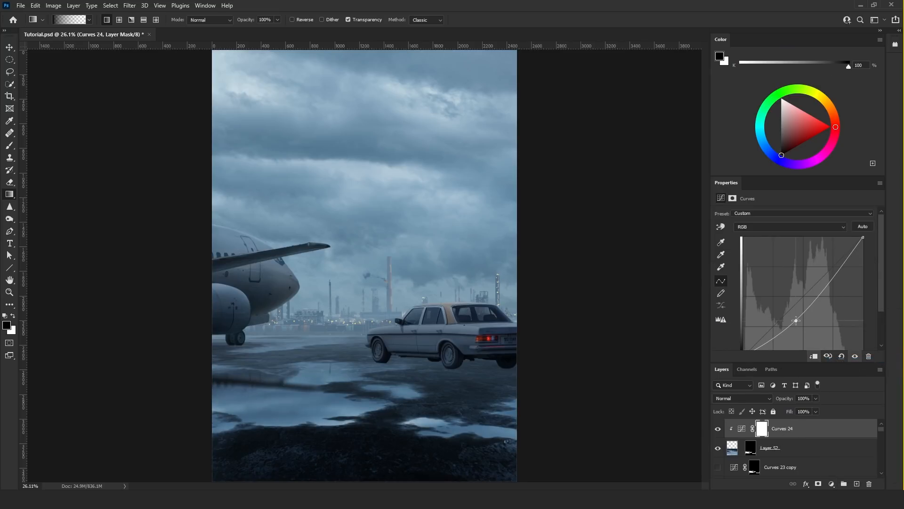
- Fade Layer 52's mask with a black-to-transparent gradient from below the canvas up into the puddles, and set the layer's opacity to 74%
{"action": "left_click", "coordinate": [750, 448]}
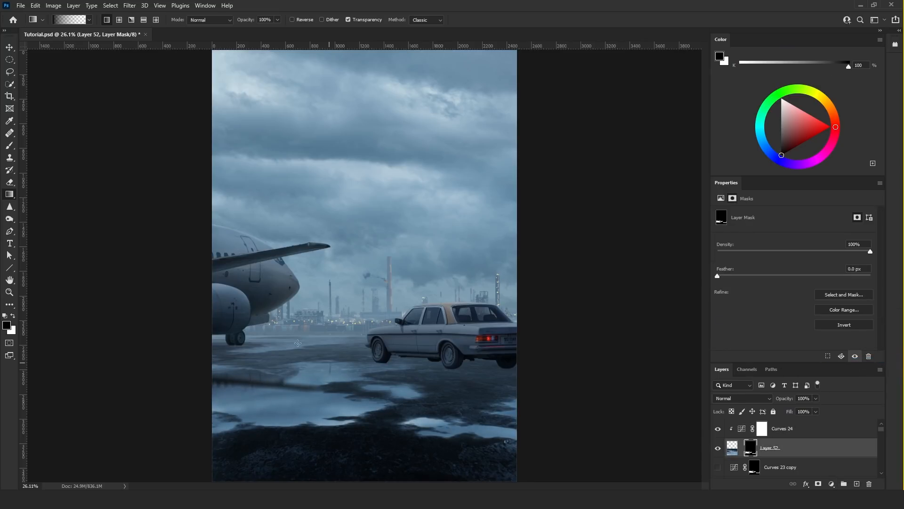
{"action": "scroll", "coordinate": [364, 265], "scroll_direction": "down", "scroll_amount": 1}
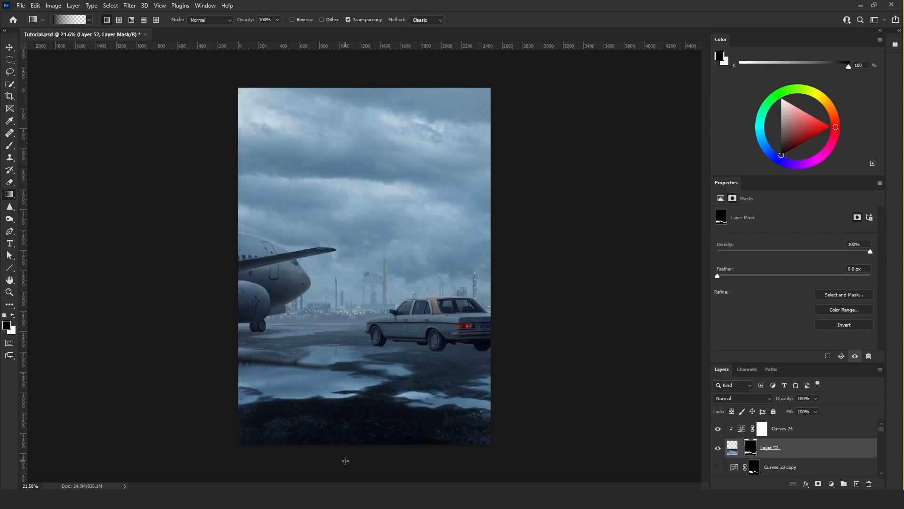
{"action": "left_click_drag", "start_coordinate": [345, 460], "coordinate": [356, 312]}
{"action": "key", "text": "ctrl+z"}
{"action": "left_click_drag", "start_coordinate": [351, 459], "coordinate": [361, 368]}
{"action": "scroll", "coordinate": [320, 398], "scroll_direction": "up", "scroll_amount": 1}
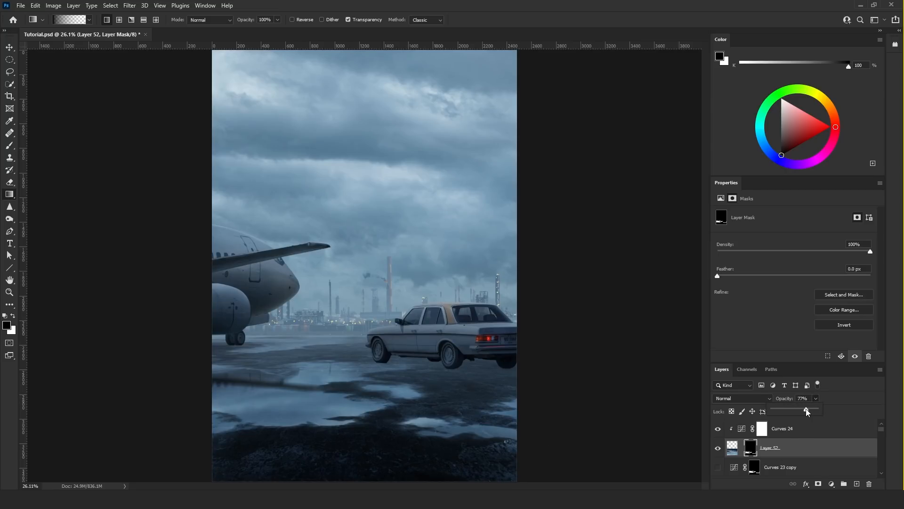
{"action": "left_click_drag", "start_coordinate": [807, 411], "coordinate": [806, 411]}
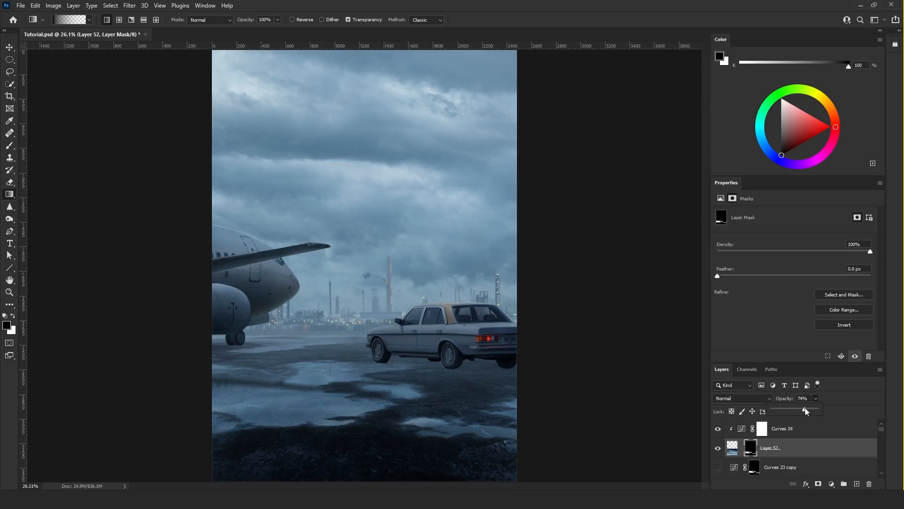
- Add a Color Balance adjustment clipped to Layer 52, set its blend mode to Color, and shift its midtones toward cyan
{"action": "left_click", "coordinate": [9, 291]}
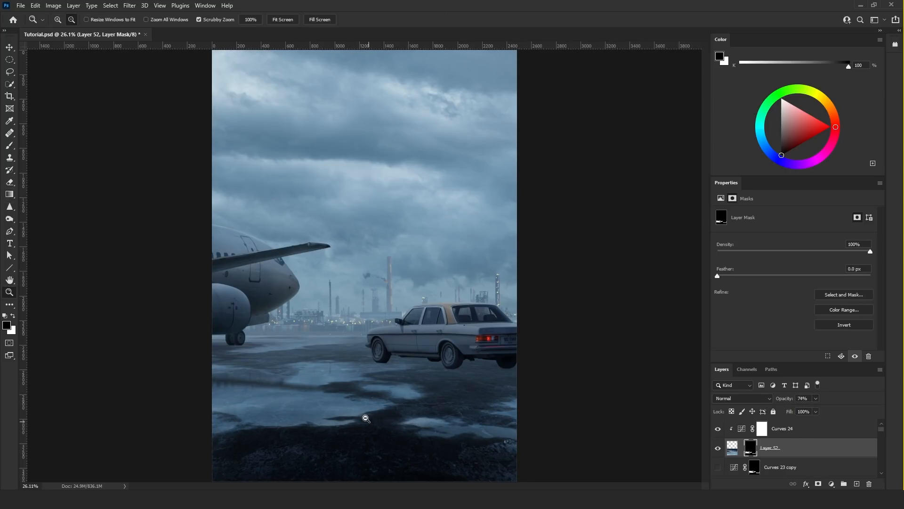
{"action": "left_click_drag", "start_coordinate": [366, 418], "coordinate": [474, 428]}
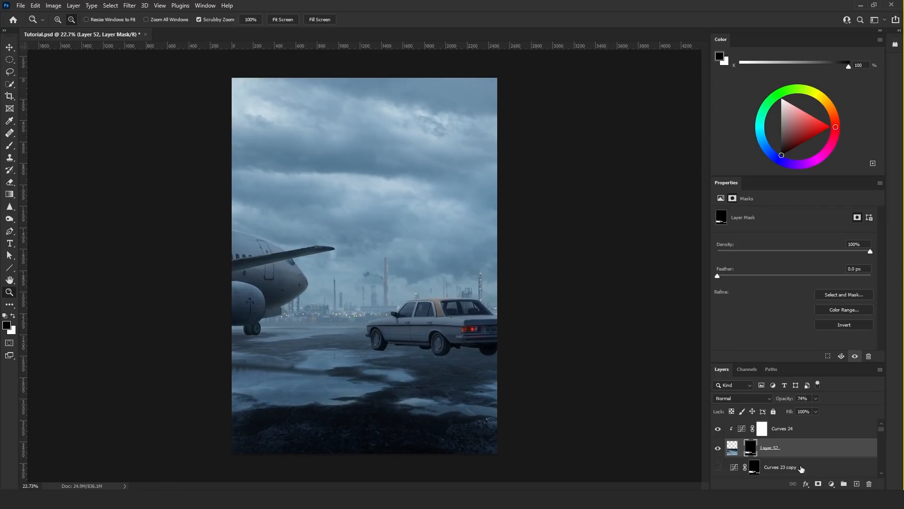
{"action": "left_click", "coordinate": [831, 483]}
{"action": "left_click", "coordinate": [850, 405]}
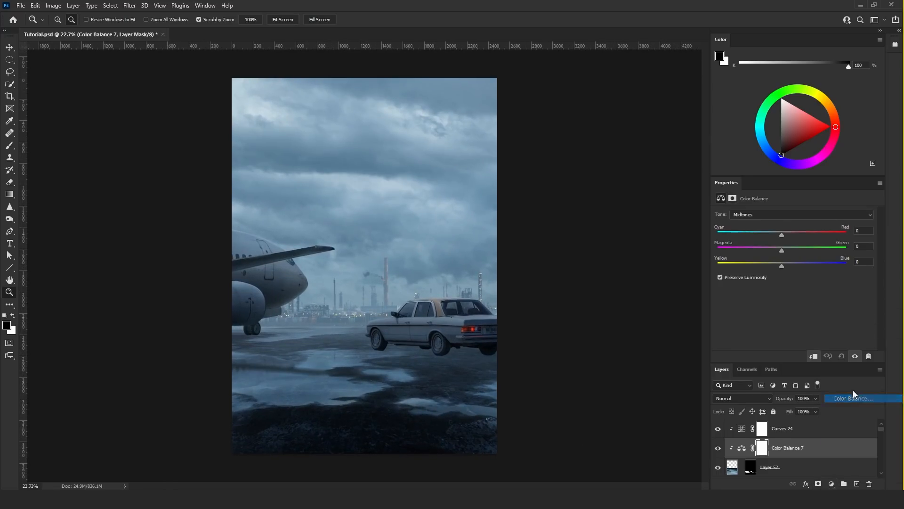
{"action": "left_click", "coordinate": [717, 402]}
{"action": "left_click", "coordinate": [727, 478]}
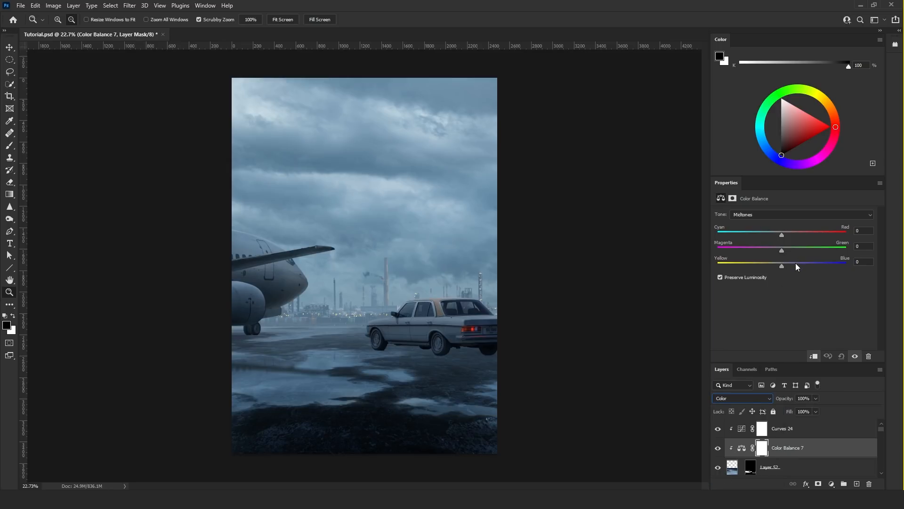
{"action": "left_click_drag", "start_coordinate": [782, 266], "coordinate": [768, 235]}
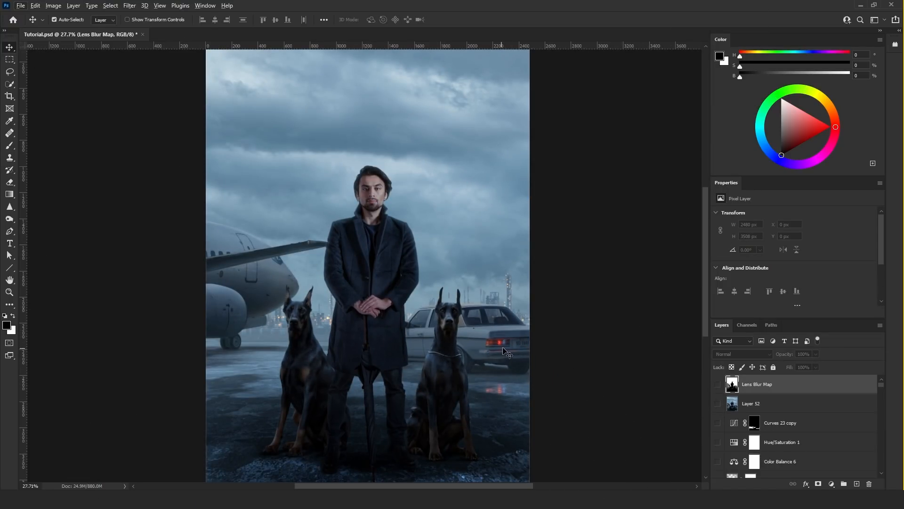
- Hide the layers forming the red taillight reflection on the ground, Layer 35 and Layer 20 copy 3
{"action": "left_click", "coordinate": [503, 346]}
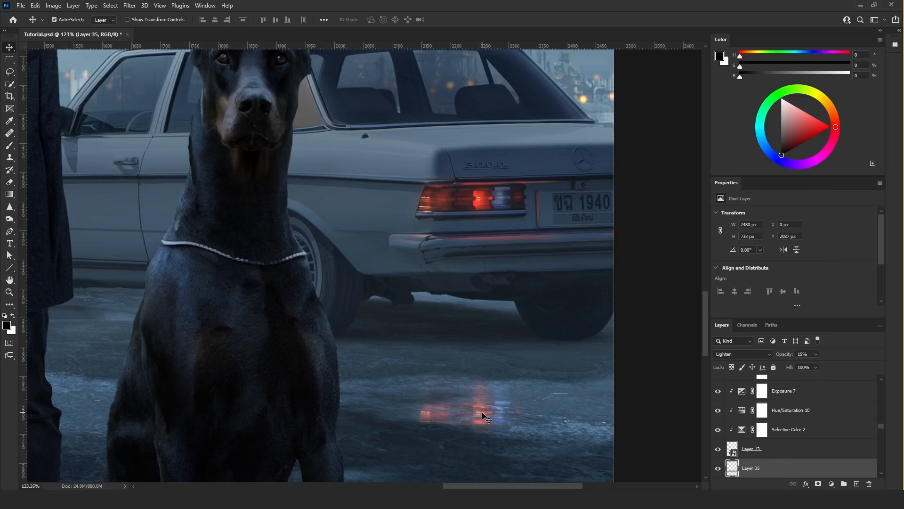
{"action": "left_click", "coordinate": [717, 468]}
{"action": "key", "text": "alt+["}
{"action": "left_click", "coordinate": [717, 468]}
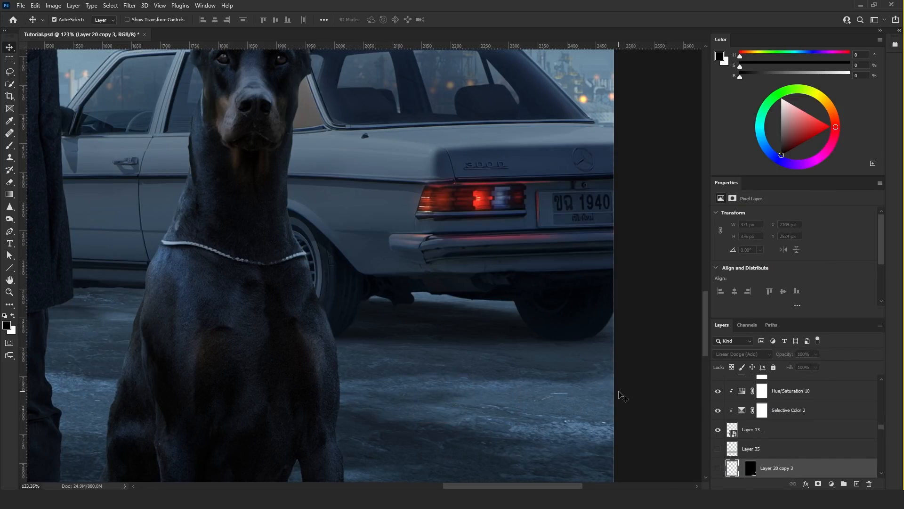
- Inspect the wet patch behind the car by loading the Curves 21 copy 2 mask as a selection, and deselect it
{"action": "scroll", "coordinate": [501, 244], "scroll_direction": "down", "scroll_amount": 2}
{"action": "scroll", "coordinate": [501, 244], "scroll_direction": "up", "scroll_amount": 2}
{"action": "scroll", "coordinate": [527, 413], "scroll_direction": "down", "scroll_amount": 2}
{"action": "scroll", "coordinate": [526, 411], "scroll_direction": "up", "scroll_amount": 2}
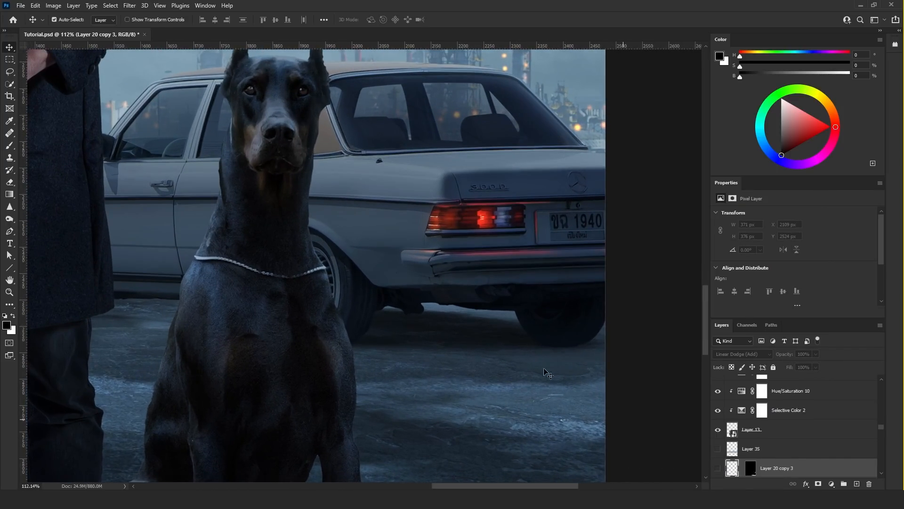
{"action": "left_click", "coordinate": [540, 409], "text": "ctrl"}
{"action": "left_click", "coordinate": [754, 467], "text": "ctrl"}
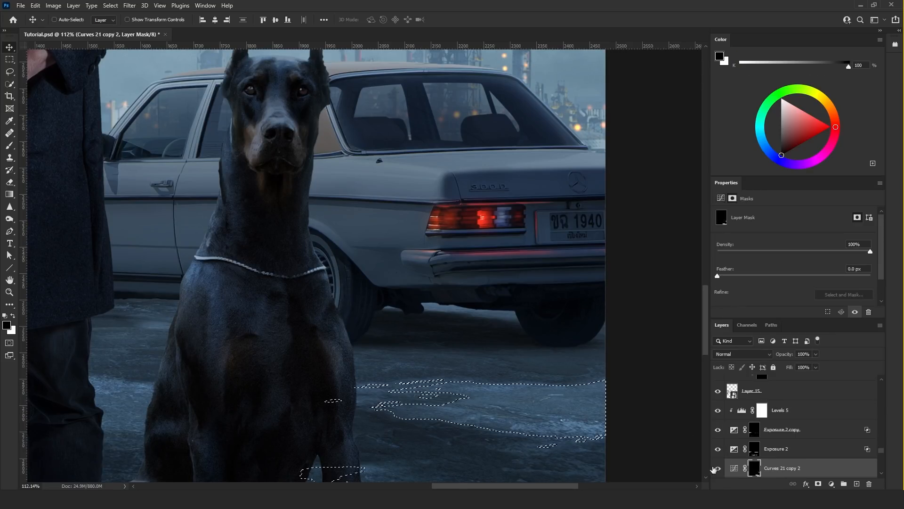
{"action": "key", "text": "l"}
{"action": "key", "text": "ctrl+d"}
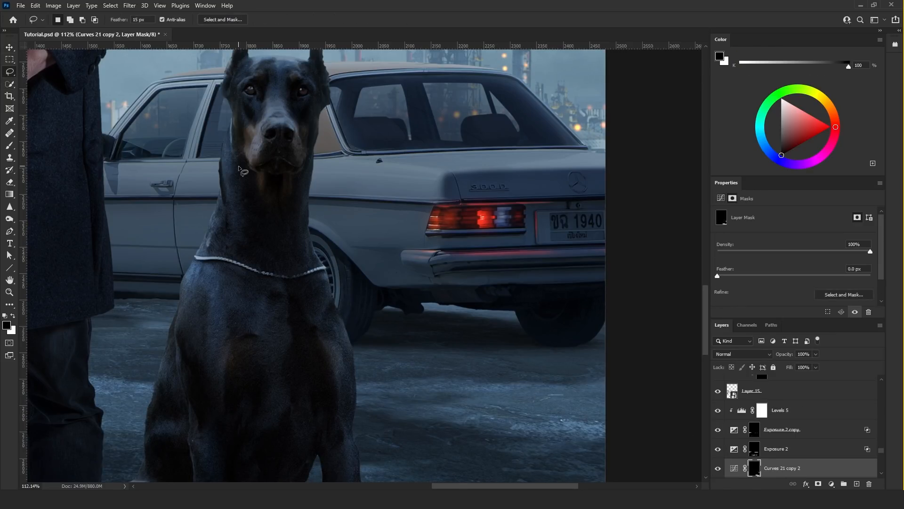
{"action": "left_click", "coordinate": [8, 46]}
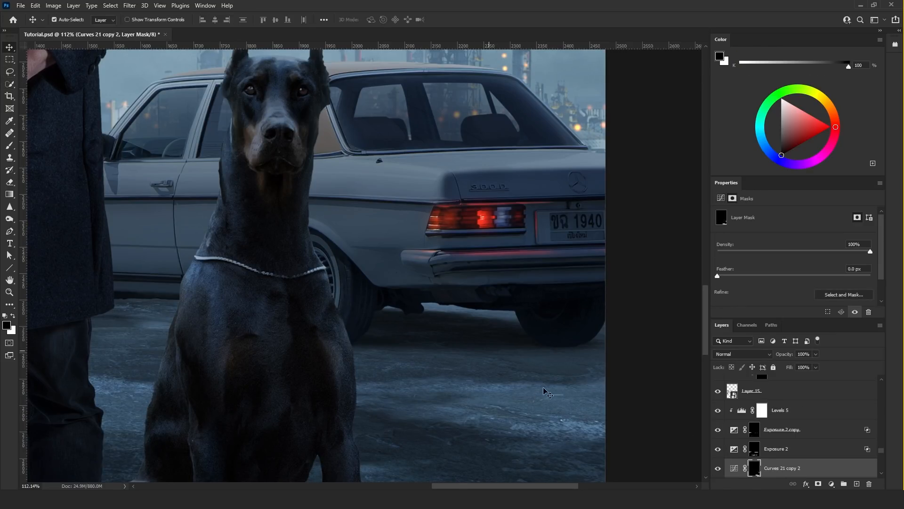
- Find the layer that makes the car's taillight glow, Layer 20 copy, and hide it
{"action": "left_click", "coordinate": [487, 223]}
{"action": "left_click", "coordinate": [717, 383]}
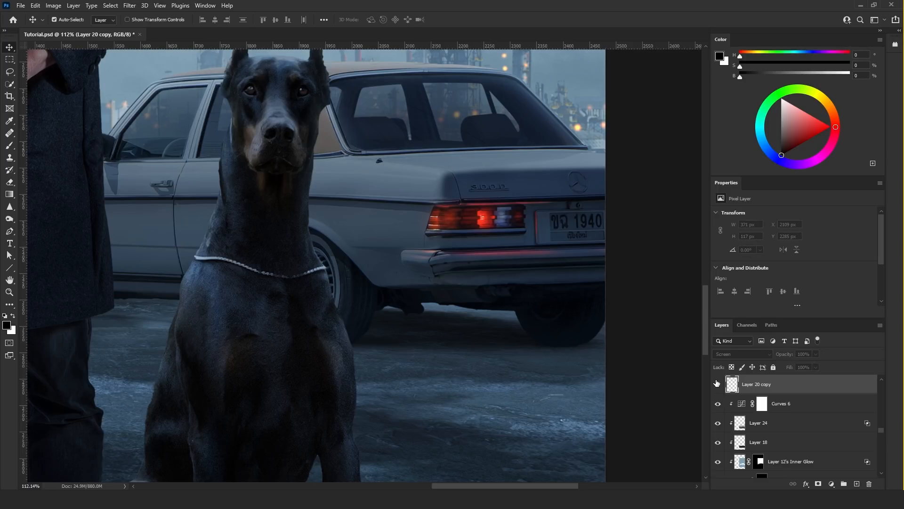
{"action": "left_click", "coordinate": [9, 71]}
{"action": "scroll", "coordinate": [508, 219], "scroll_direction": "up", "scroll_amount": 8}
{"action": "left_click", "coordinate": [717, 384]}
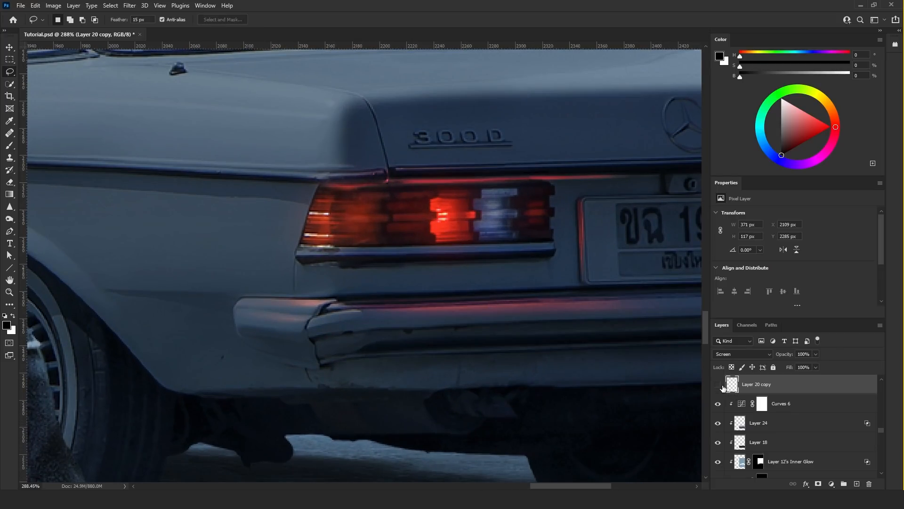
- Select the car's base image, Layer 12, and outline its taillight with a straight-edged lasso selection with 0 px feather
{"action": "left_click", "coordinate": [9, 47]}
{"action": "left_click", "coordinate": [404, 227]}
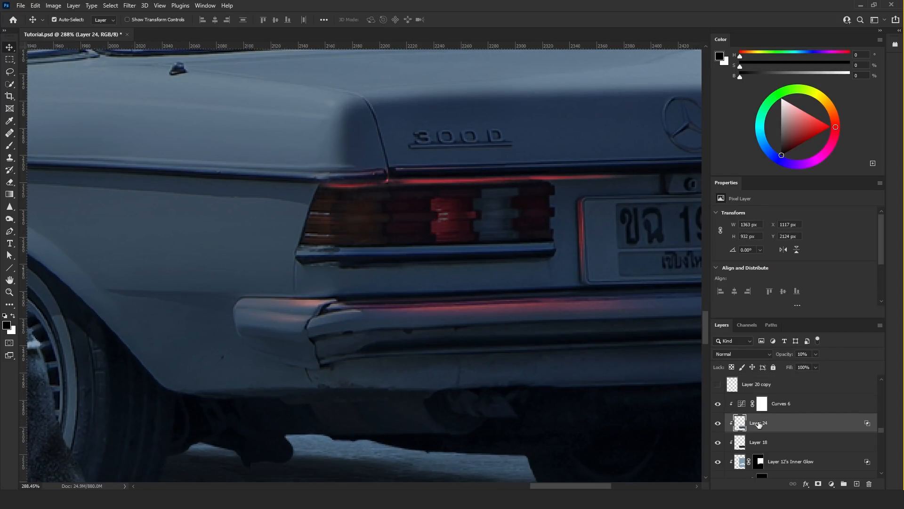
{"action": "scroll", "coordinate": [757, 443], "scroll_direction": "down", "scroll_amount": 6}
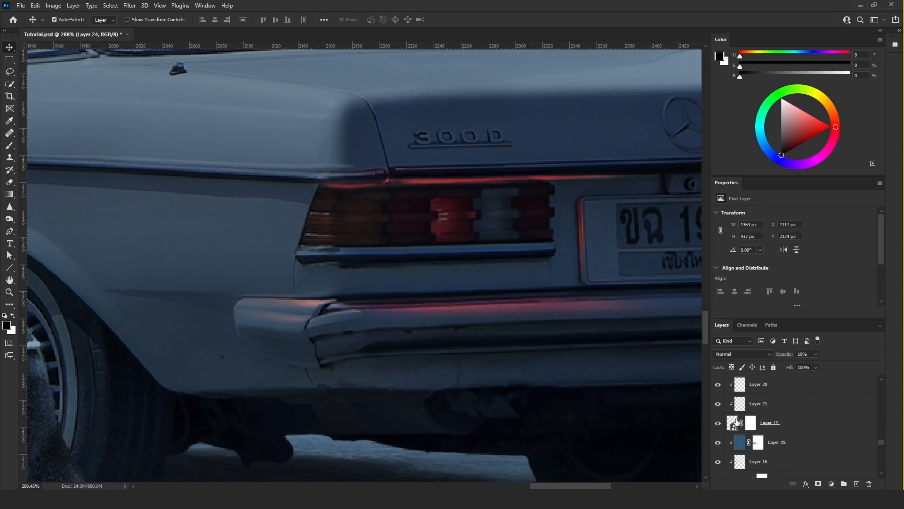
{"action": "left_click", "coordinate": [736, 421]}
{"action": "left_click", "coordinate": [10, 73]}
{"action": "left_click", "coordinate": [552, 244]}
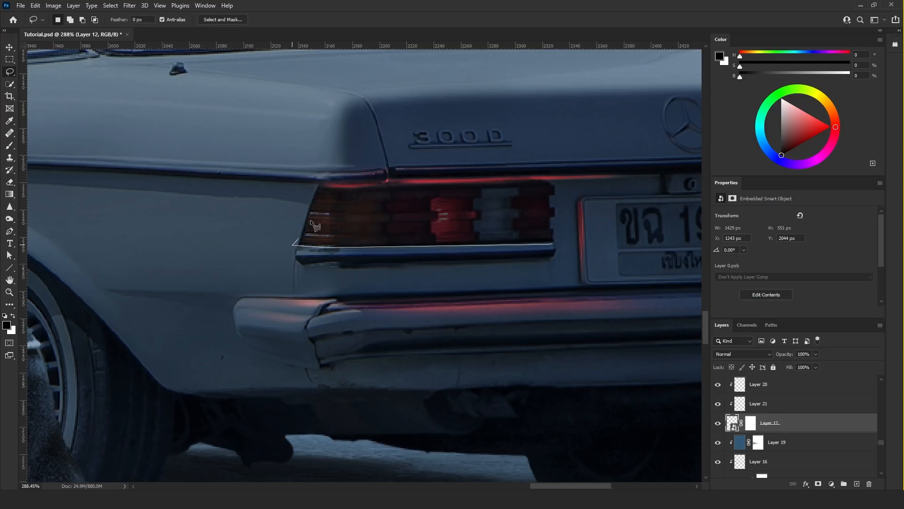
{"action": "left_click", "coordinate": [292, 245]}
{"action": "left_click", "coordinate": [322, 183]}
{"action": "left_click", "coordinate": [556, 179]}
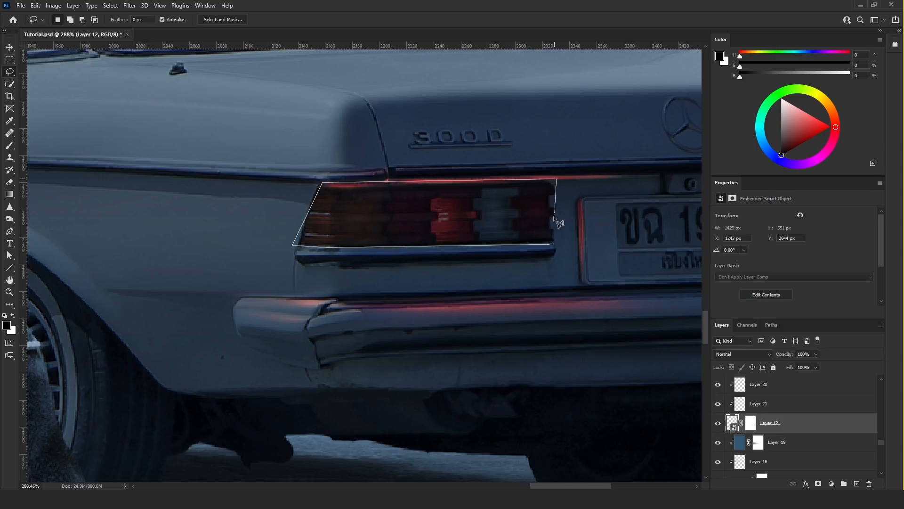
{"action": "left_click", "coordinate": [558, 240]}
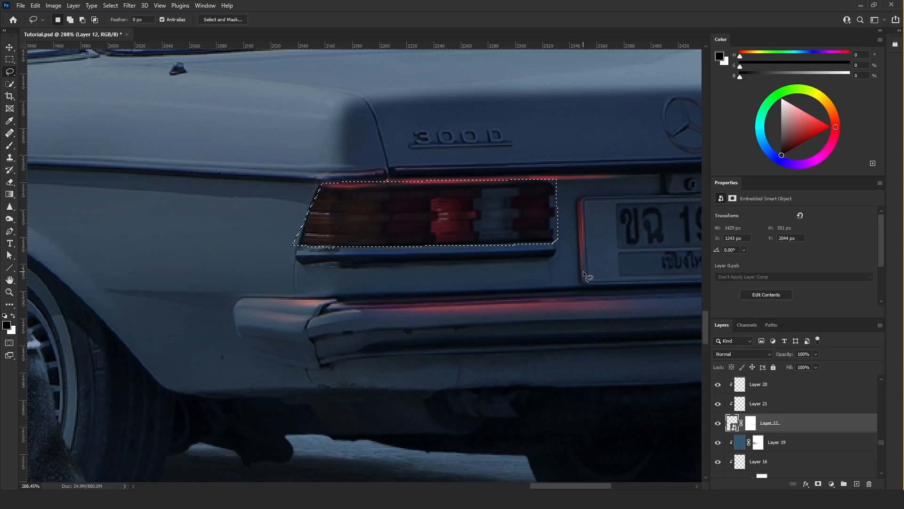
- Copy the selected taillight to a new layer and place it unclipped above the car's Curves 6 adjustment
{"action": "key", "text": "ctrl+j"}
{"action": "left_click", "coordinate": [773, 432], "text": "alt"}
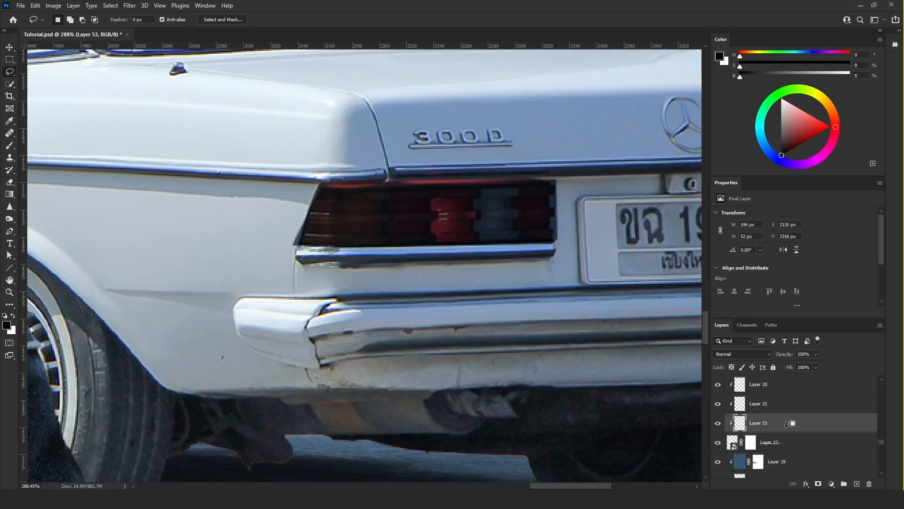
{"action": "left_click_drag", "start_coordinate": [792, 422], "coordinate": [767, 430]}
{"action": "left_click", "coordinate": [777, 432], "text": "alt"}
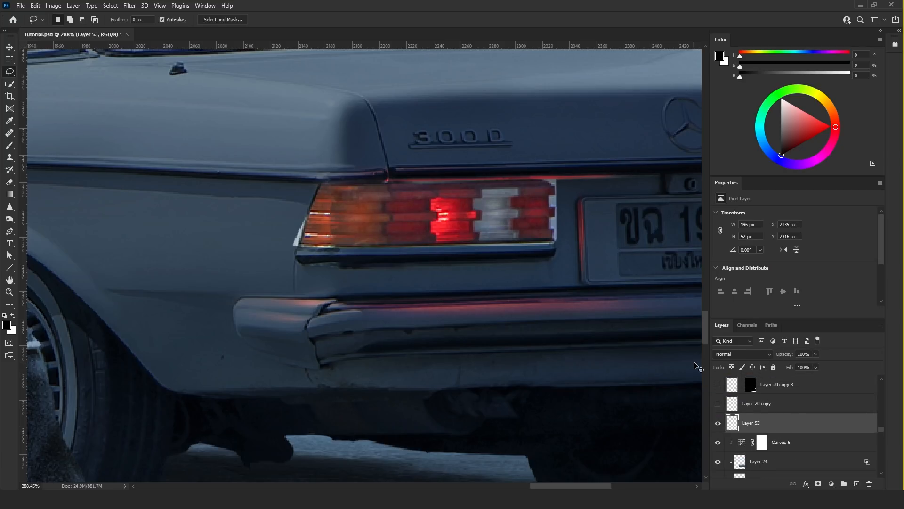
- Increase the taillight copy's contrast using Levels with black input 76 and white input 169
{"action": "key", "text": "ctrl+l"}
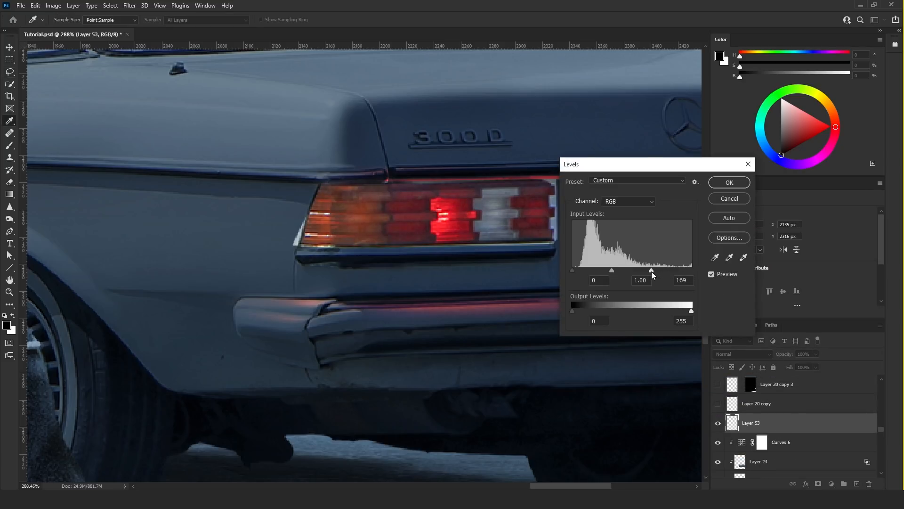
{"action": "left_click_drag", "start_coordinate": [572, 270], "coordinate": [604, 270]}
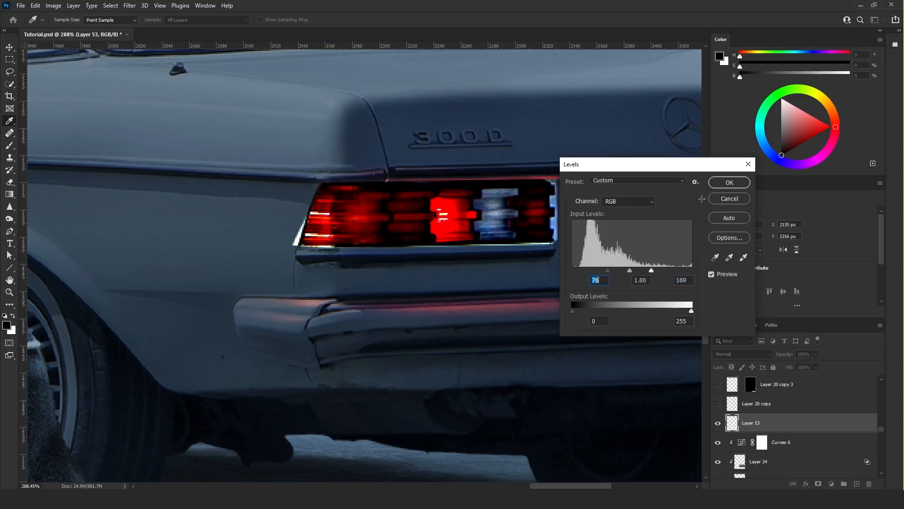
{"action": "left_click", "coordinate": [729, 182]}
- Erase the bright bodywork fringes at both ends of the taillight copy and set its blend mode to Screen
{"action": "key", "text": "e"}
{"action": "mouse_move", "coordinate": [297, 239]}
{"action": "left_mouse_down"}
{"action": "mouse_move", "coordinate": [289, 239]}
{"action": "mouse_move", "coordinate": [307, 215]}
{"action": "left_mouse_up"}
{"action": "mouse_move", "coordinate": [572, 240]}
{"action": "left_mouse_down"}
{"action": "mouse_move", "coordinate": [559, 212]}
{"action": "mouse_move", "coordinate": [559, 242]}
{"action": "mouse_move", "coordinate": [556, 175]}
{"action": "mouse_move", "coordinate": [559, 241]}
{"action": "left_mouse_up"}
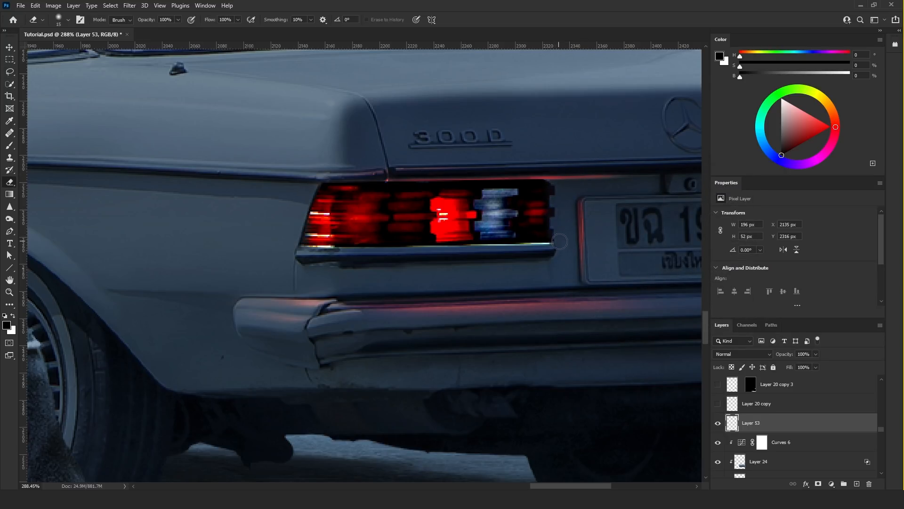
{"action": "left_click", "coordinate": [743, 353]}
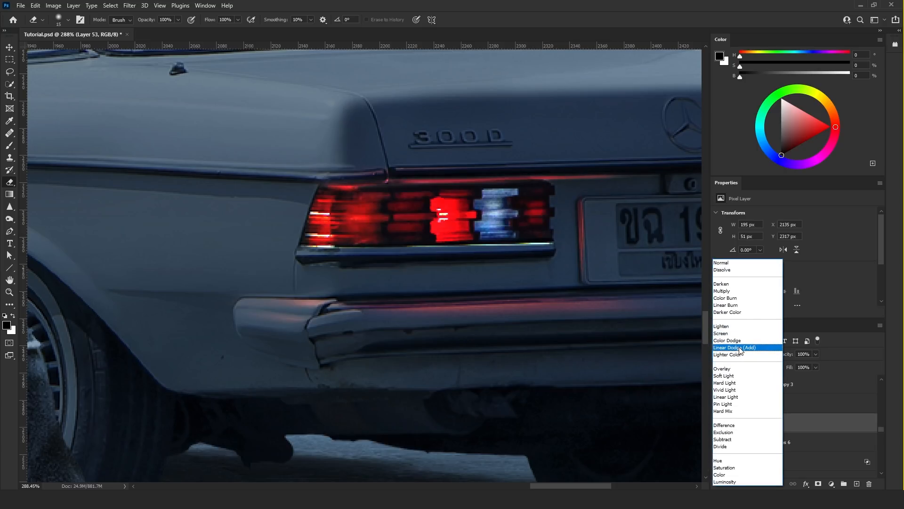
{"action": "left_click", "coordinate": [742, 334]}
{"action": "left_click", "coordinate": [9, 292]}
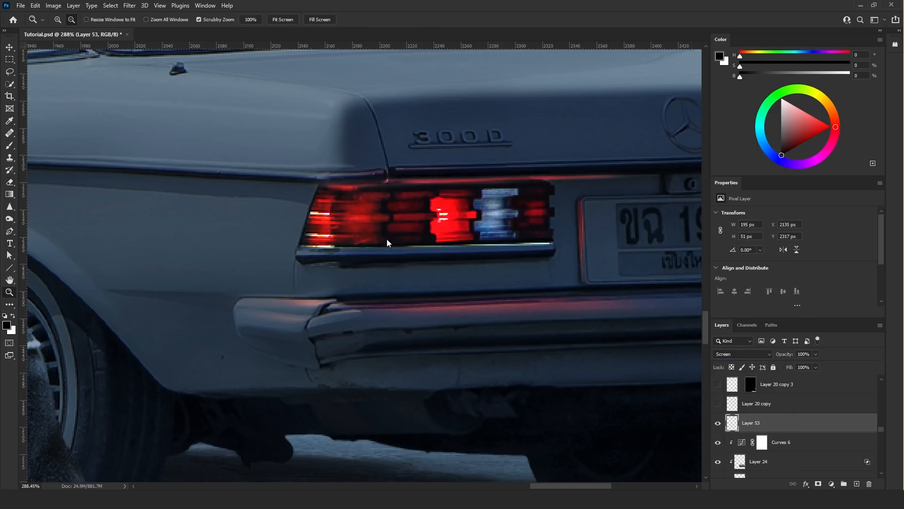
- Duplicate the taillight layer and apply a Gaussian Blur with a radius of 9.6 pixels to the copy
{"action": "left_click_drag", "start_coordinate": [387, 240], "coordinate": [284, 252]}
{"action": "left_click_drag", "start_coordinate": [411, 224], "coordinate": [435, 236]}
{"action": "key", "text": "ctrl+j"}
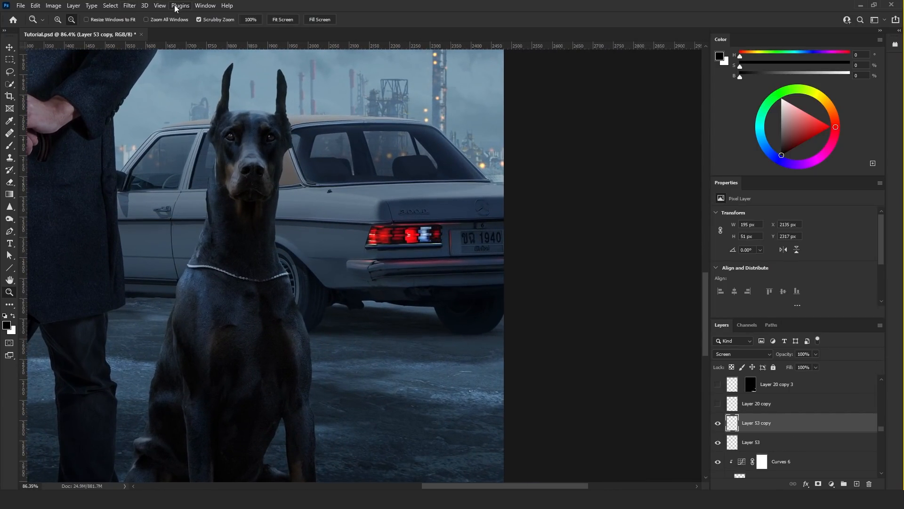
{"action": "left_click", "coordinate": [128, 5]}
{"action": "mouse_move", "coordinate": [185, 125]}
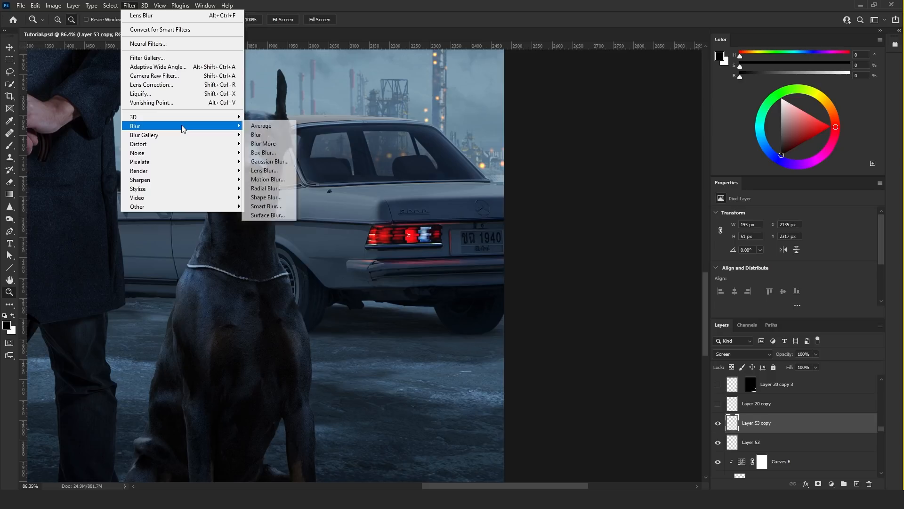
{"action": "left_click", "coordinate": [257, 161]}
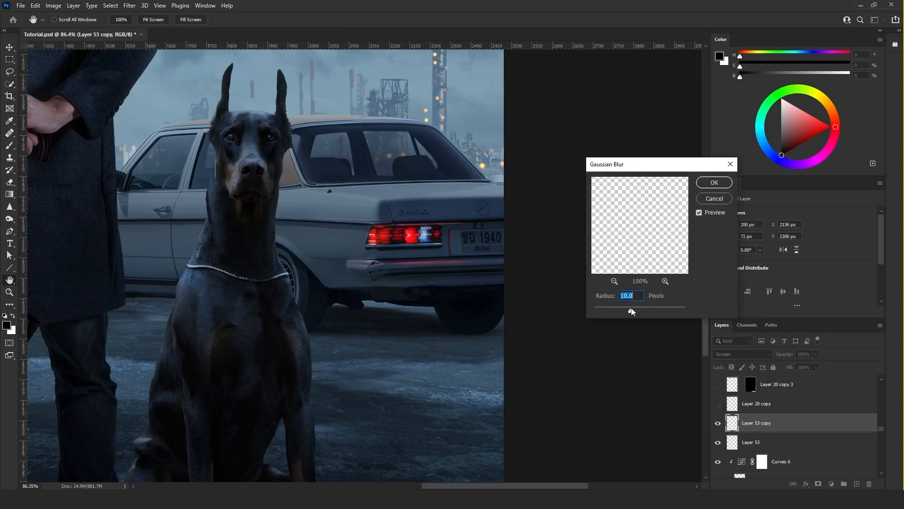
{"action": "left_click_drag", "start_coordinate": [633, 308], "coordinate": [629, 310]}
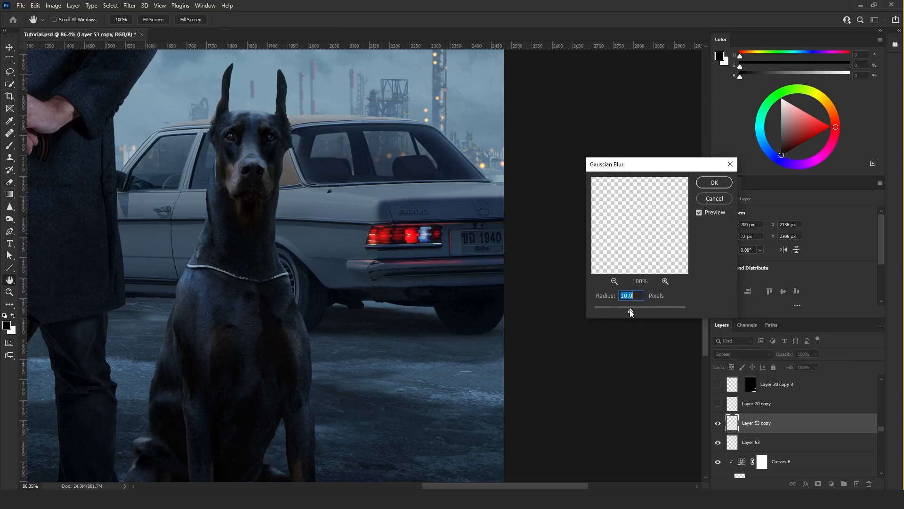
{"action": "left_click", "coordinate": [713, 182]}
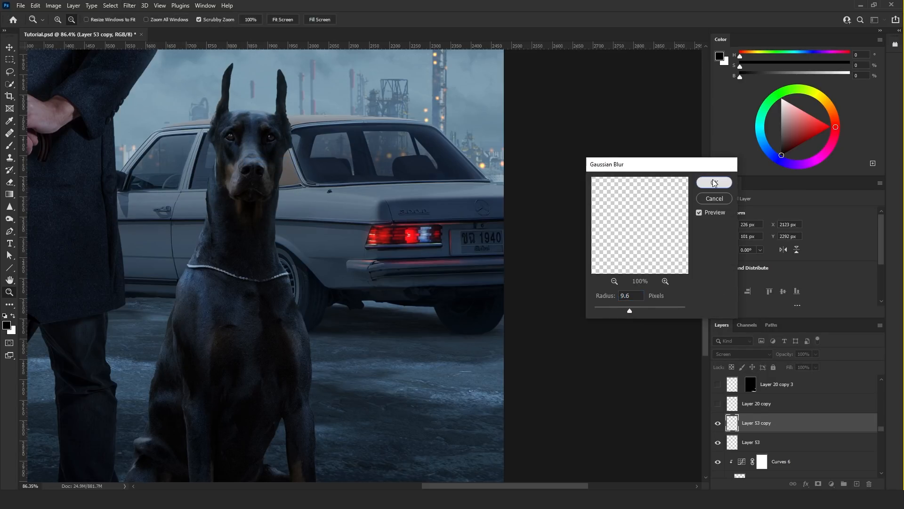
- Merge the blurred taillight copy with the sharp taillight layer and set the merged layer's blend mode to Screen
{"action": "left_click", "coordinate": [759, 443], "text": "shift"}
{"action": "key", "text": "ctrl+e"}
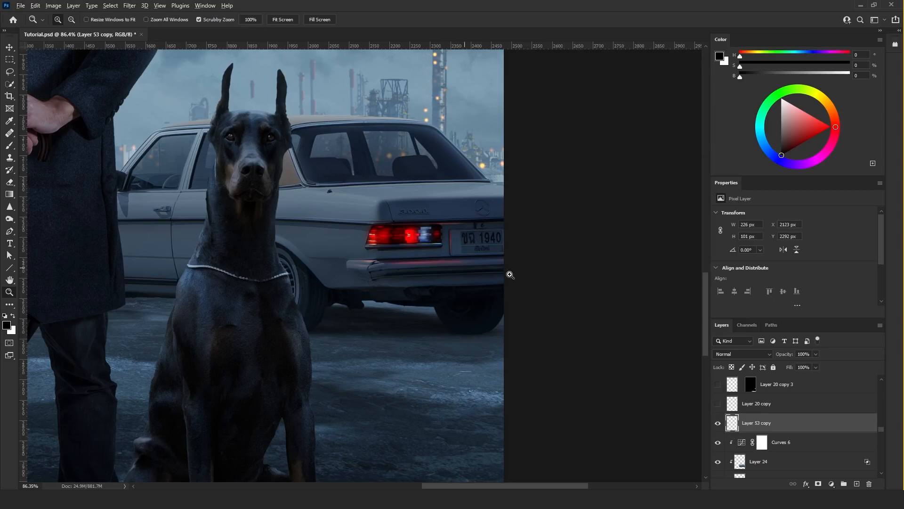
{"action": "left_click", "coordinate": [742, 354]}
{"action": "left_click", "coordinate": [736, 333]}
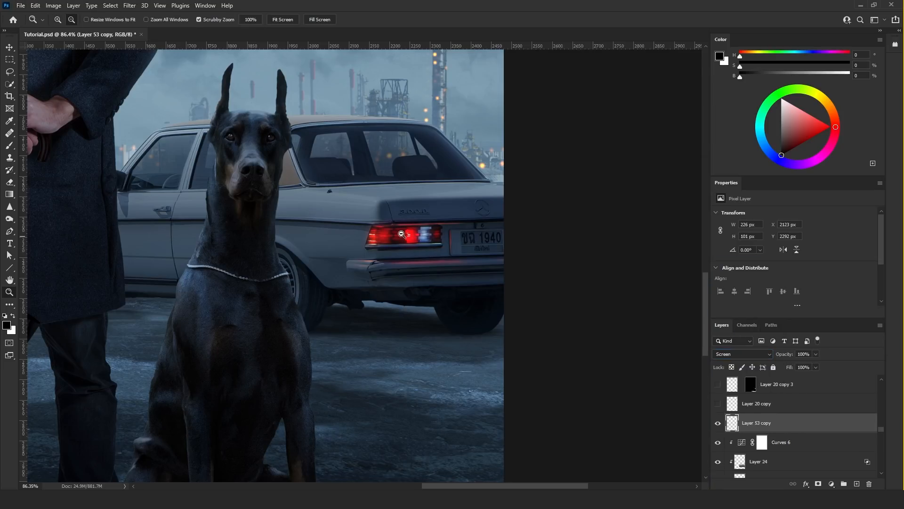
- Duplicate the glowing taillight layer and move the copy straight down onto the puddle below the car's rear
{"action": "left_click", "coordinate": [8, 50]}
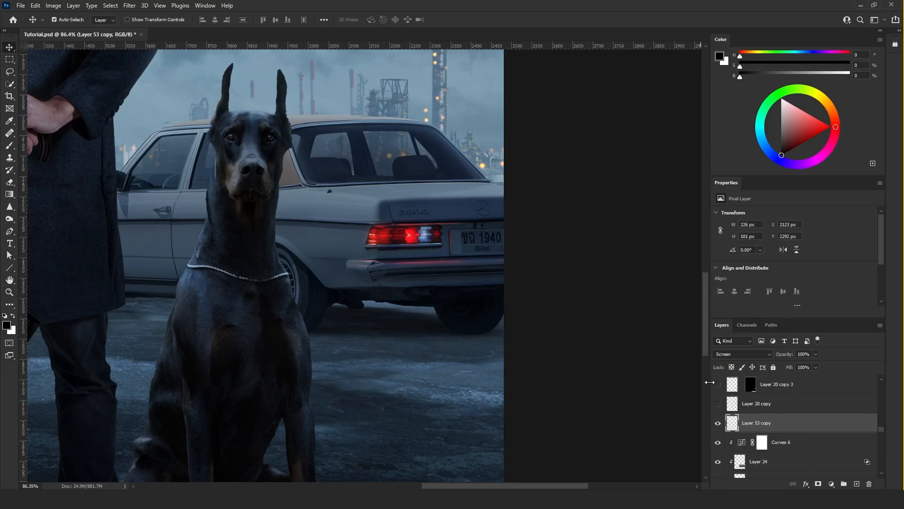
{"action": "key", "text": "ctrl+j"}
{"action": "key", "text": "ctrl+t"}
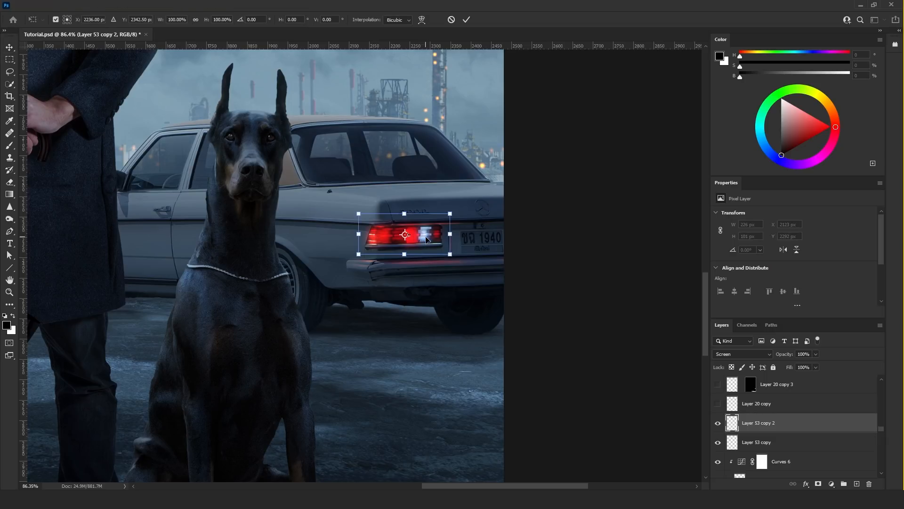
{"action": "key", "text": "Down"}
{"action": "key", "text": "Down"}
{"action": "key", "text": "Down"}
{"action": "key", "text": "Down"}
{"action": "left_click_drag", "start_coordinate": [407, 236], "coordinate": [408, 376]}
{"action": "key", "text": "Return"}
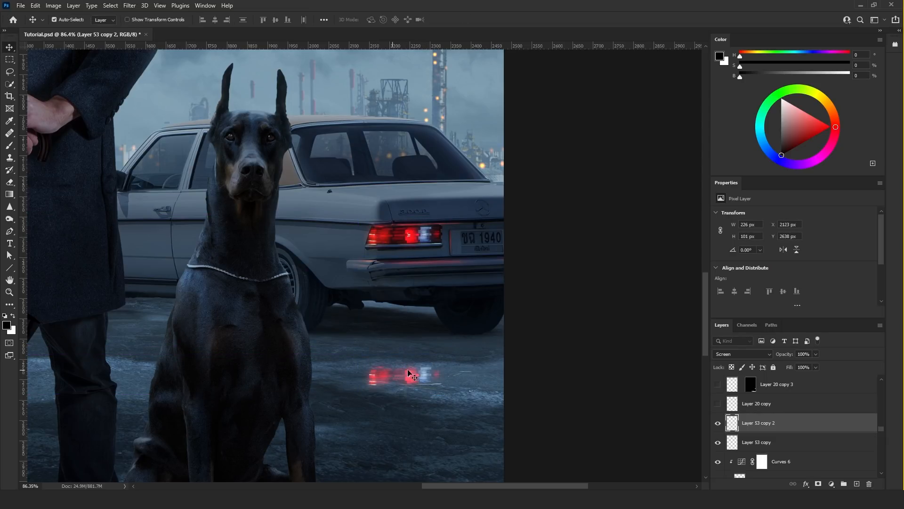
- Mask the taillight reflection with the existing puddle shape, unlink the mask and make the layer's image active
{"action": "scroll", "coordinate": [780, 425], "scroll_direction": "down", "scroll_amount": 6}
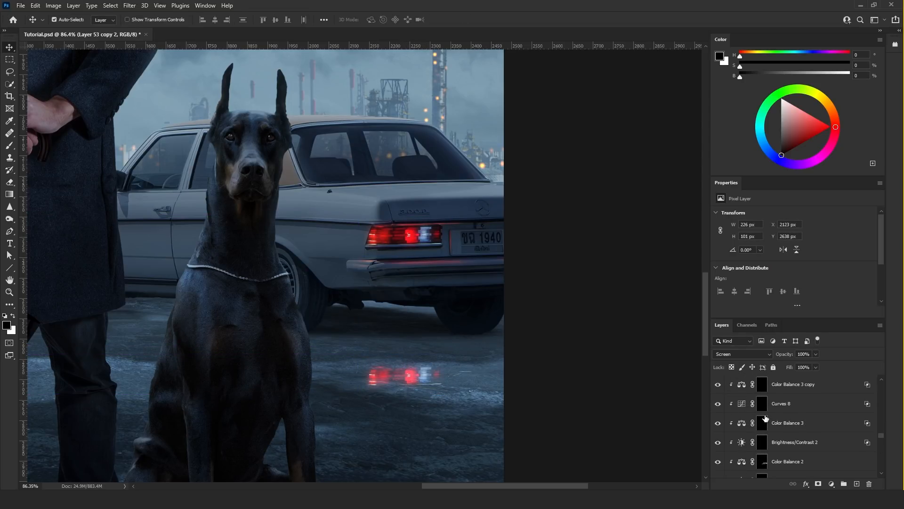
{"action": "scroll", "coordinate": [764, 425], "scroll_direction": "down", "scroll_amount": 4}
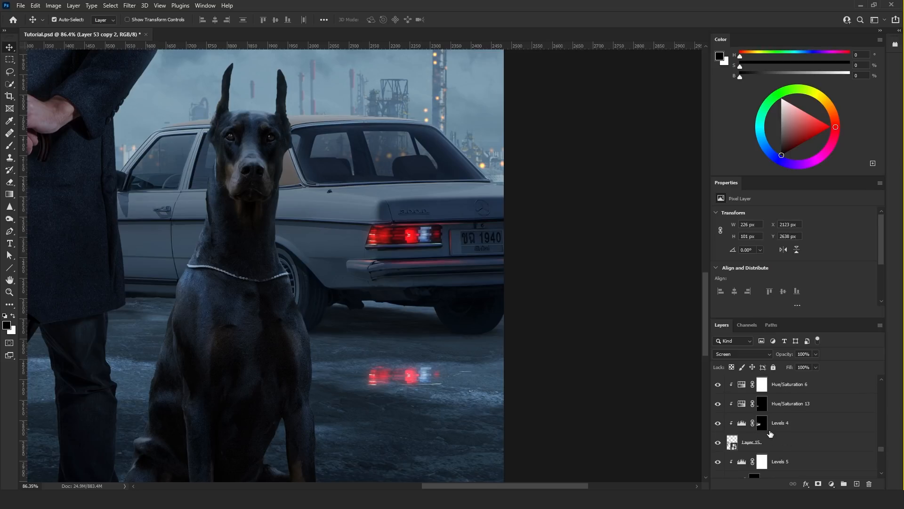
{"action": "left_click", "coordinate": [755, 430], "text": "ctrl"}
{"action": "scroll", "coordinate": [781, 427], "scroll_direction": "down", "scroll_amount": 5}
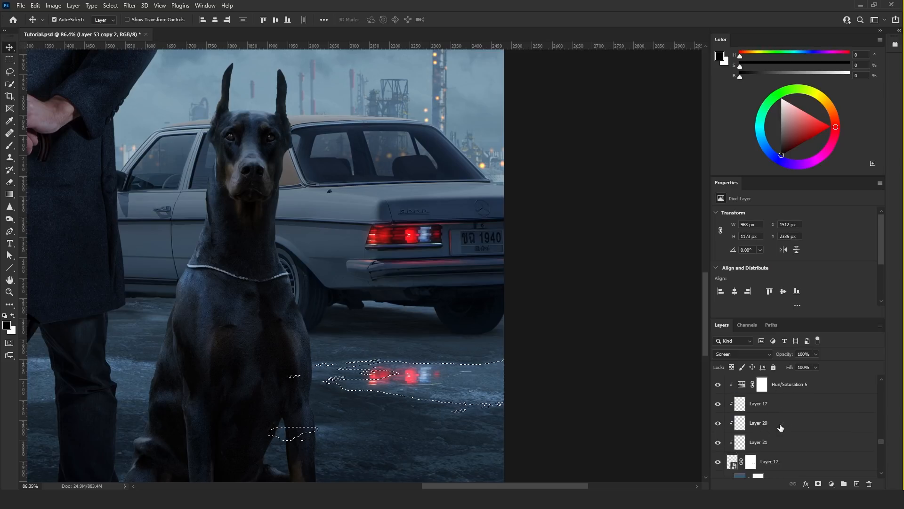
{"action": "scroll", "coordinate": [781, 426], "scroll_direction": "down", "scroll_amount": 2}
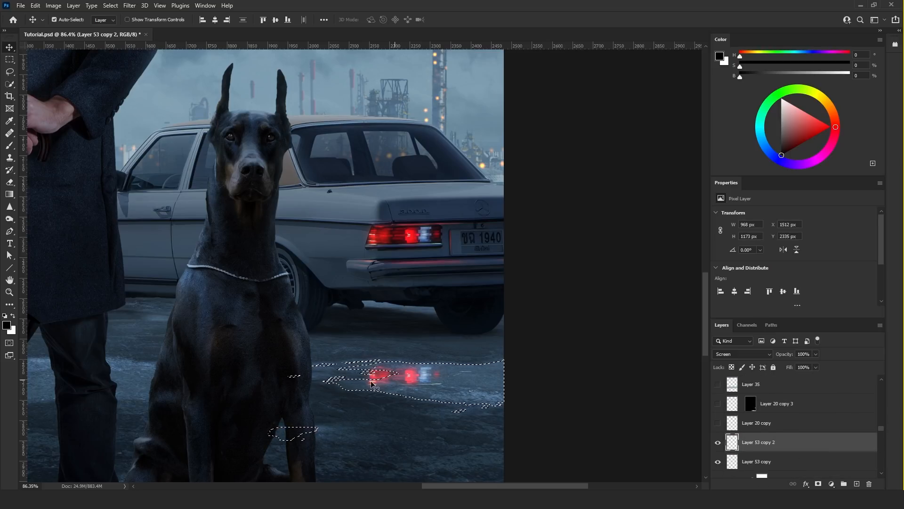
{"action": "left_click", "coordinate": [818, 485]}
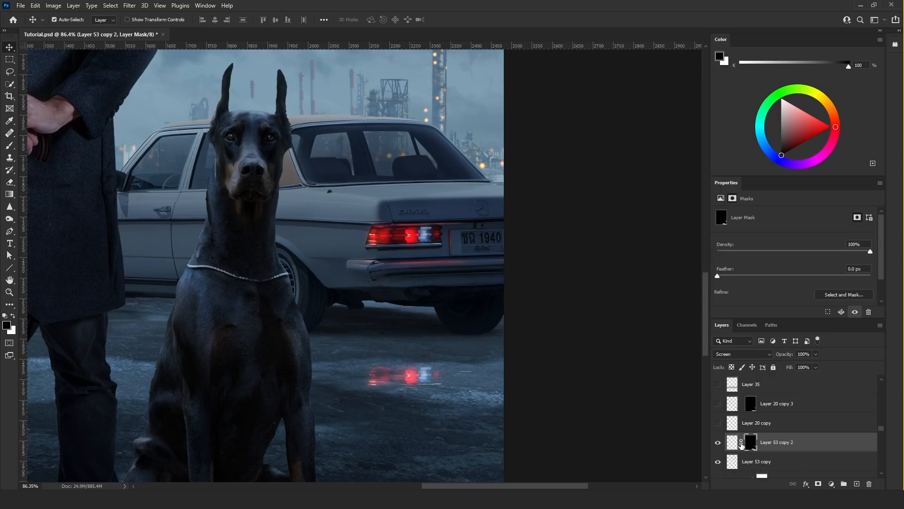
{"action": "left_click", "coordinate": [741, 444]}
{"action": "left_click", "coordinate": [733, 444]}
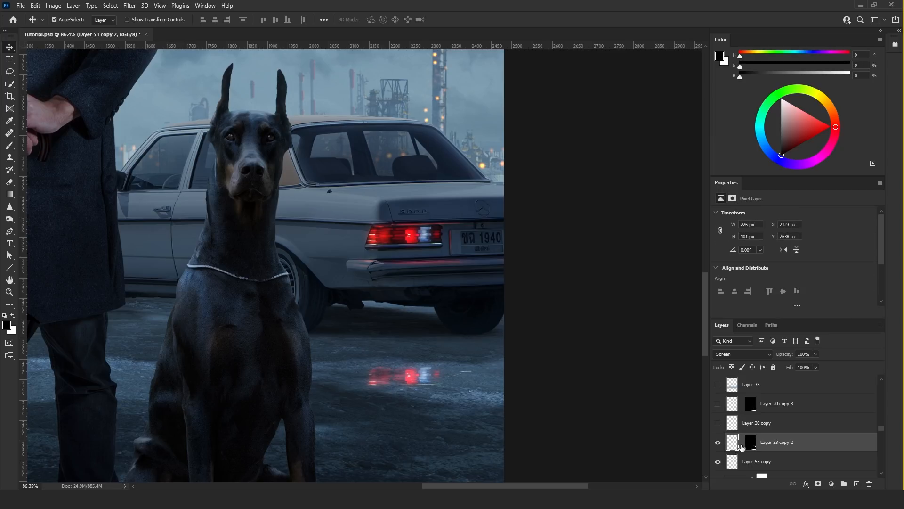
- Duplicate the masked reflection layer and apply a Motion Blur at -90° with a distance of 46 pixels to the copy
{"action": "key", "text": "ctrl+j"}
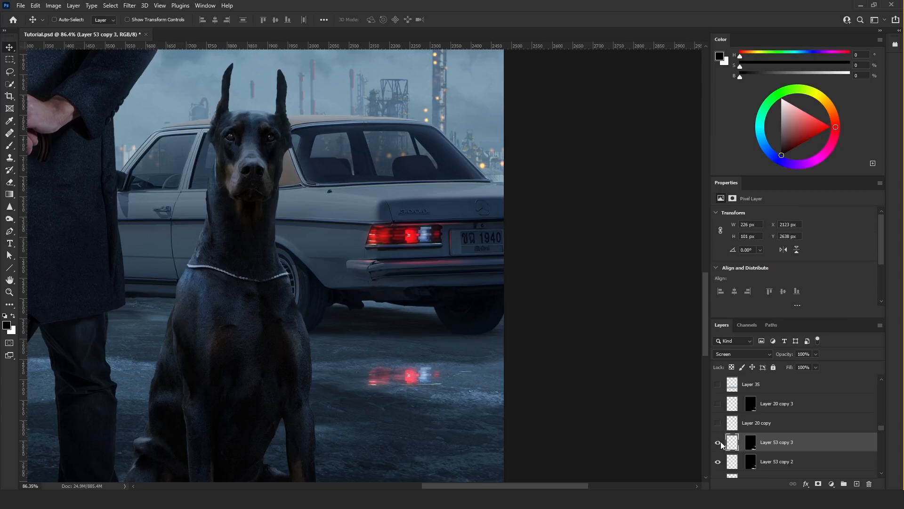
{"action": "left_click", "coordinate": [128, 6]}
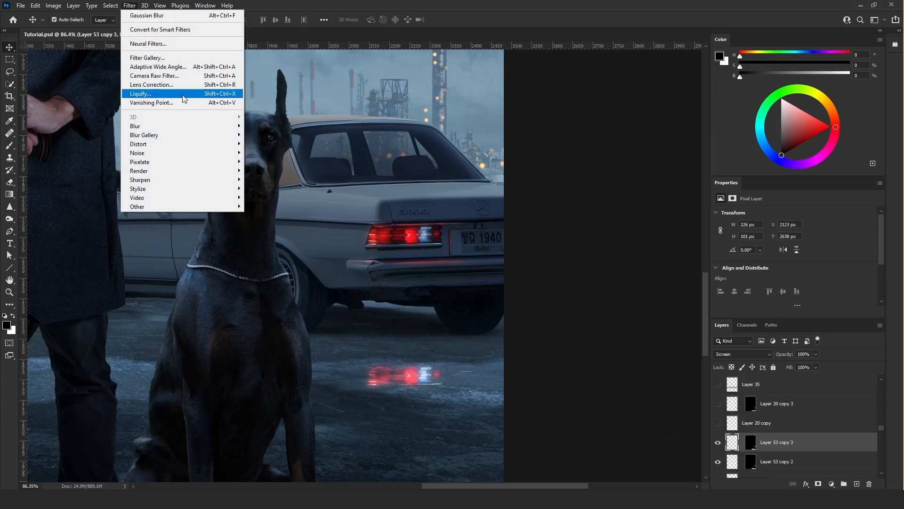
{"action": "mouse_move", "coordinate": [196, 124]}
{"action": "left_click", "coordinate": [283, 182]}
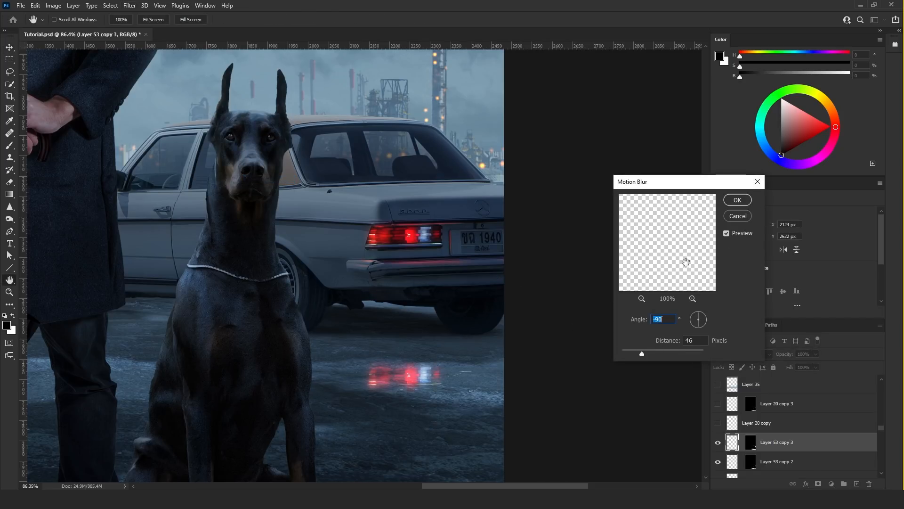
{"action": "left_click", "coordinate": [740, 200]}
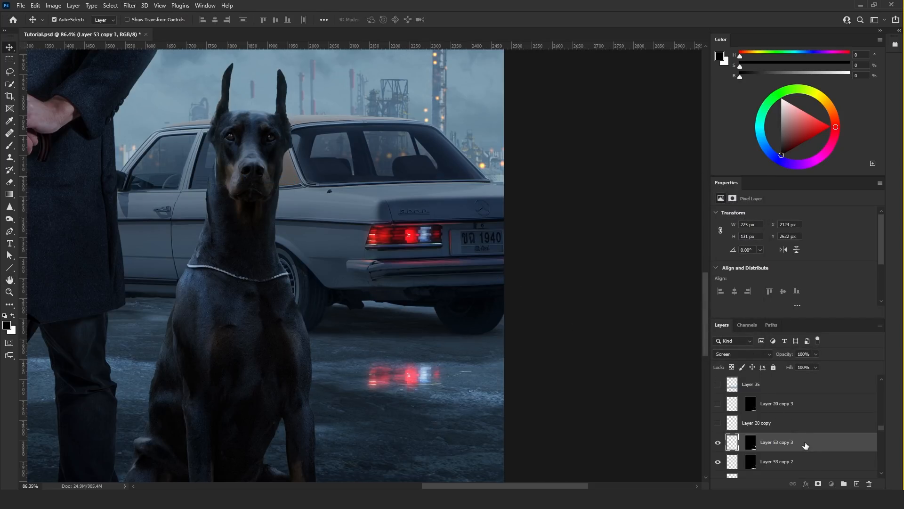
- Duplicate the motion-blurred reflection and apply a stronger Motion Blur at -90° with a distance of 173 pixels to the new copy
{"action": "key", "text": "ctrl+j"}
{"action": "left_click", "coordinate": [129, 6]}
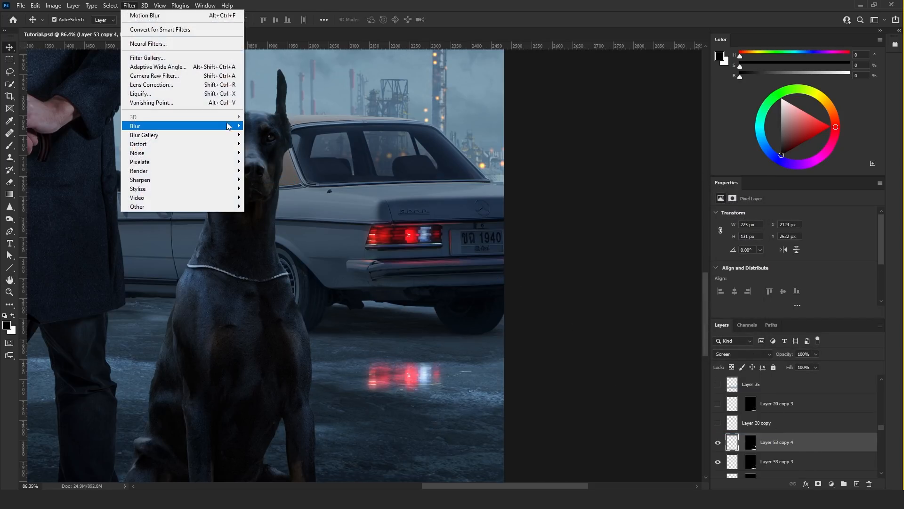
{"action": "mouse_move", "coordinate": [227, 127]}
{"action": "left_click", "coordinate": [267, 179]}
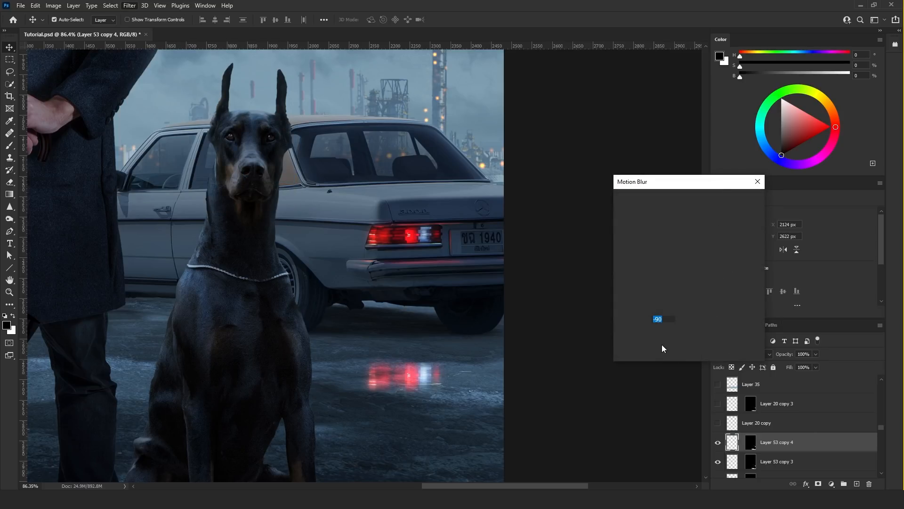
{"action": "left_click_drag", "start_coordinate": [662, 352], "coordinate": [663, 352]}
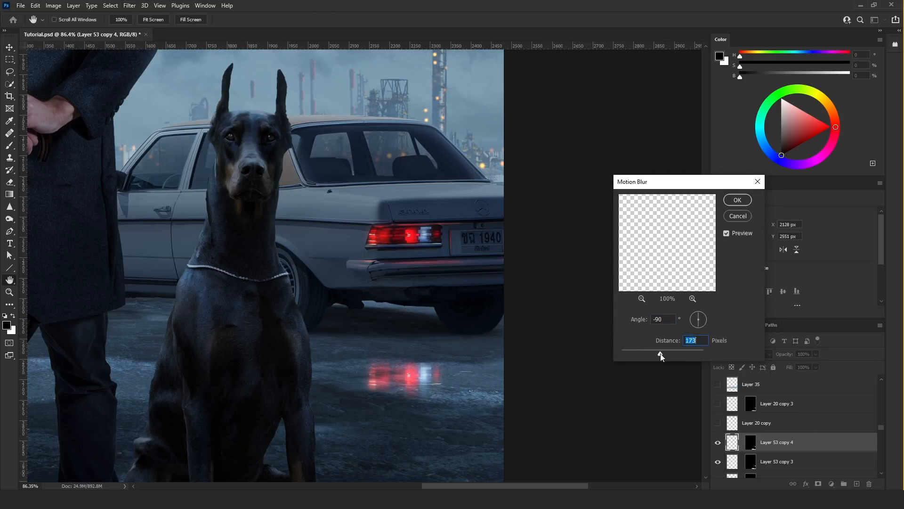
{"action": "left_click", "coordinate": [730, 200]}
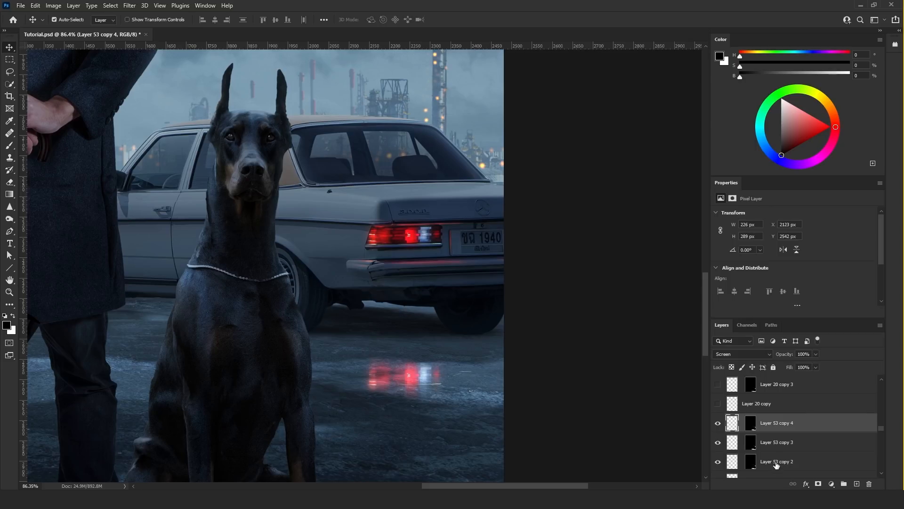
- Merge the three taillight reflection layers into one and add a white layer mask to it
{"action": "left_click", "coordinate": [776, 465], "text": "shift"}
{"action": "key", "text": "ctrl+e"}
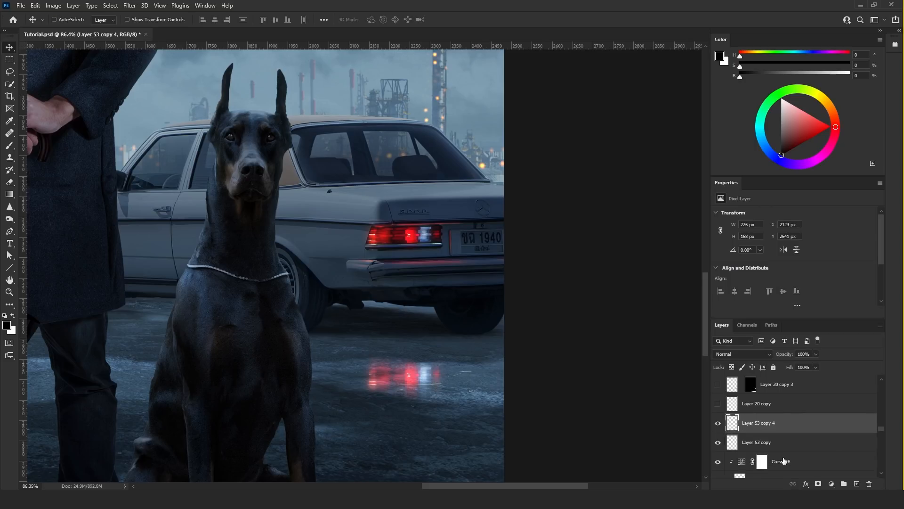
{"action": "left_click", "coordinate": [819, 484]}
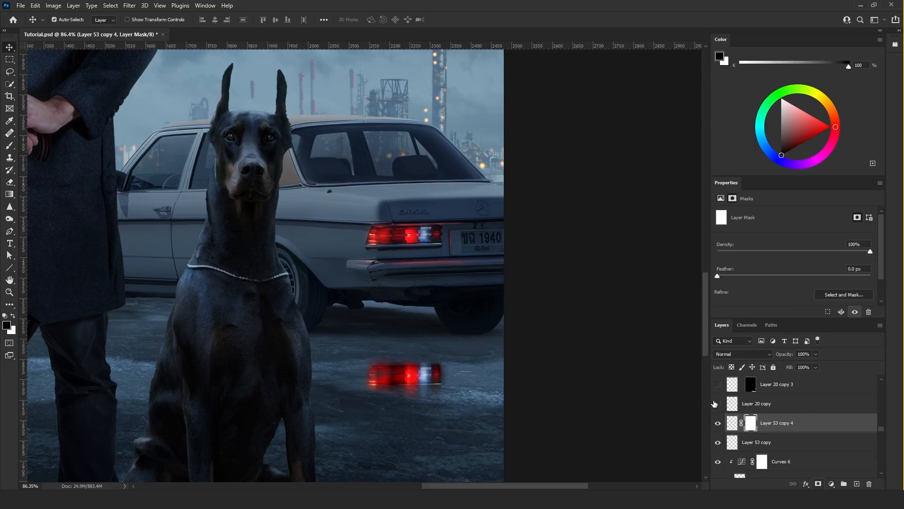
- Set the merged reflection layer's blend mode to Screen, comparing it with the other lightening modes
{"action": "left_click", "coordinate": [735, 357]}
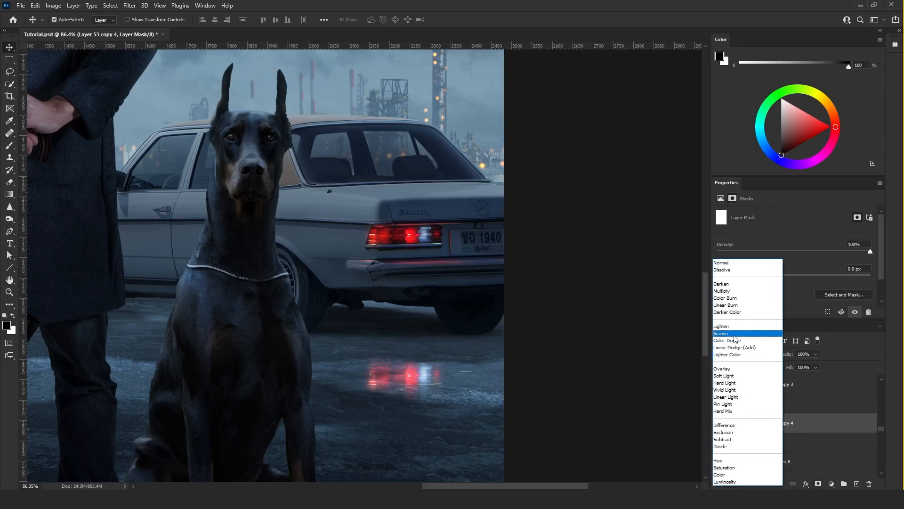
{"action": "left_click", "coordinate": [735, 335]}
{"action": "left_click", "coordinate": [735, 353]}
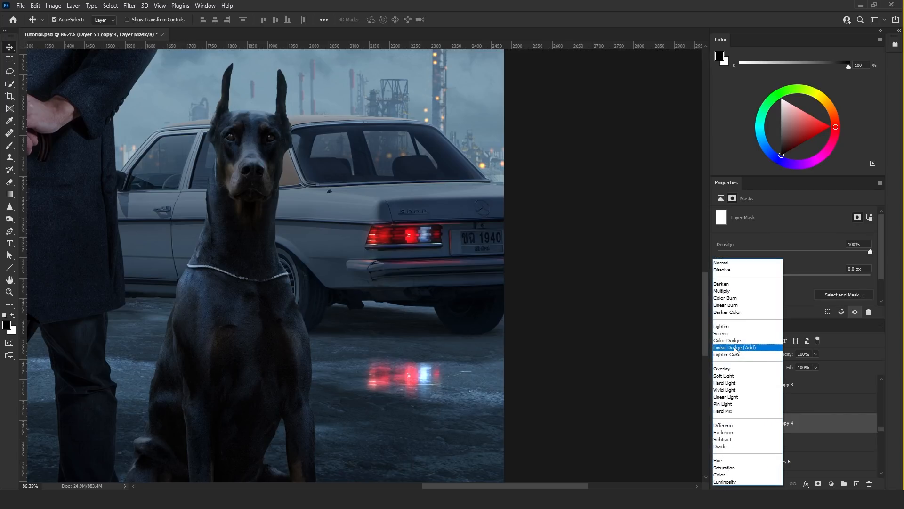
{"action": "left_click", "coordinate": [734, 334]}
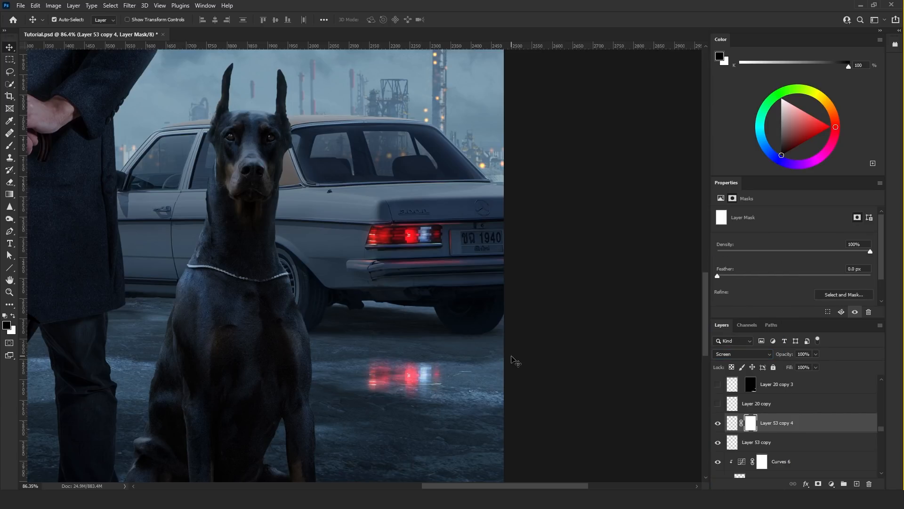
- Darken the midtones of the merged reflection's image with Levels, using a midtone input of 0.63
{"action": "left_click", "coordinate": [730, 423]}
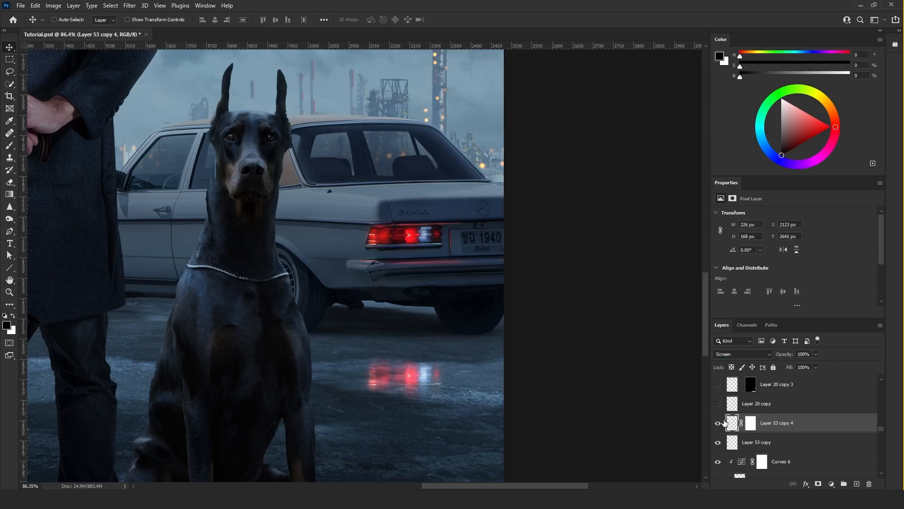
{"action": "key", "text": "ctrl+l"}
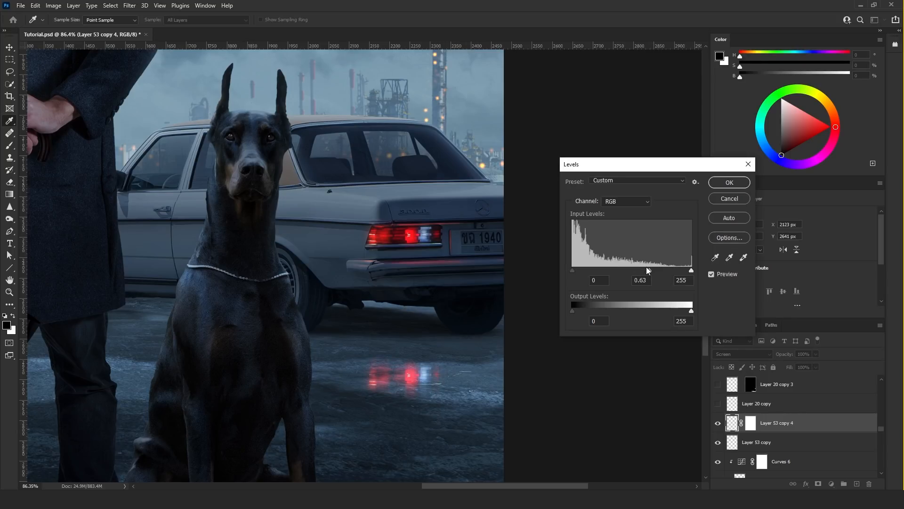
{"action": "left_click", "coordinate": [725, 183]}
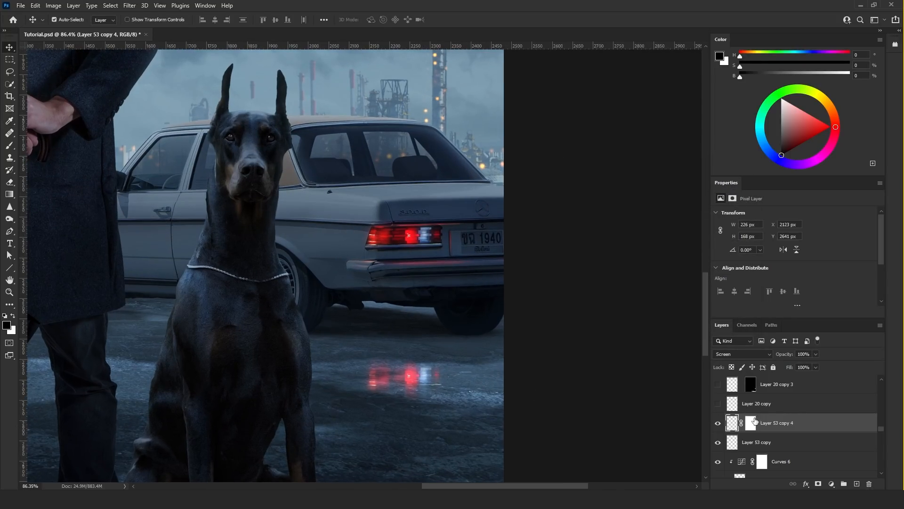
- Unlink the merged reflection layer's mask from its image and make the mask active for editing
{"action": "left_click", "coordinate": [752, 425]}
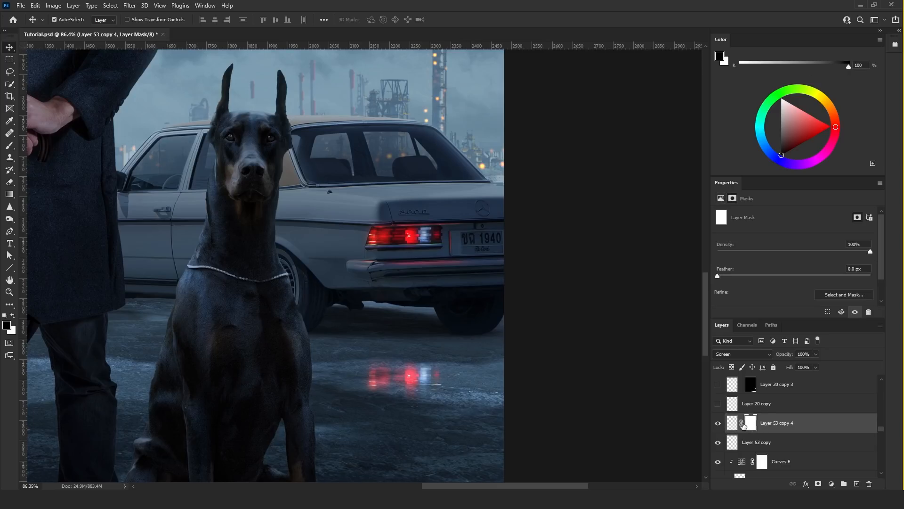
{"action": "left_click", "coordinate": [742, 424]}
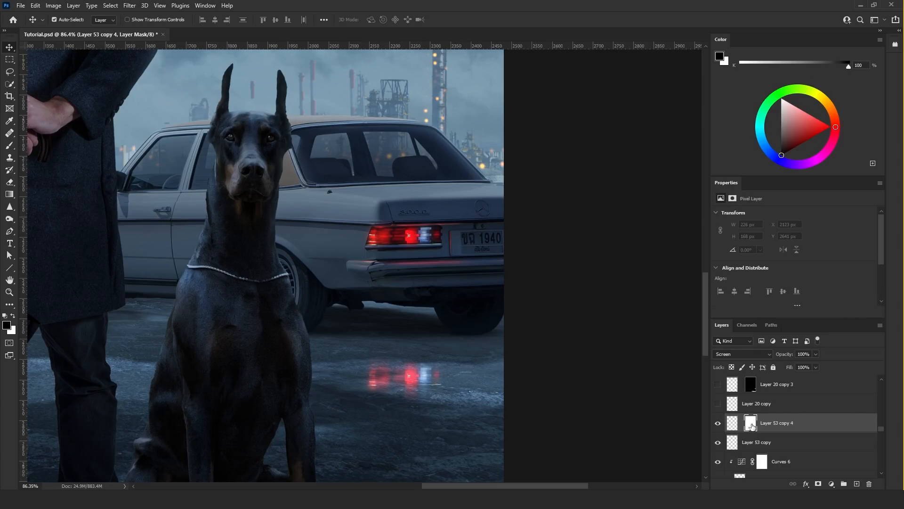
{"action": "left_click", "coordinate": [751, 426]}
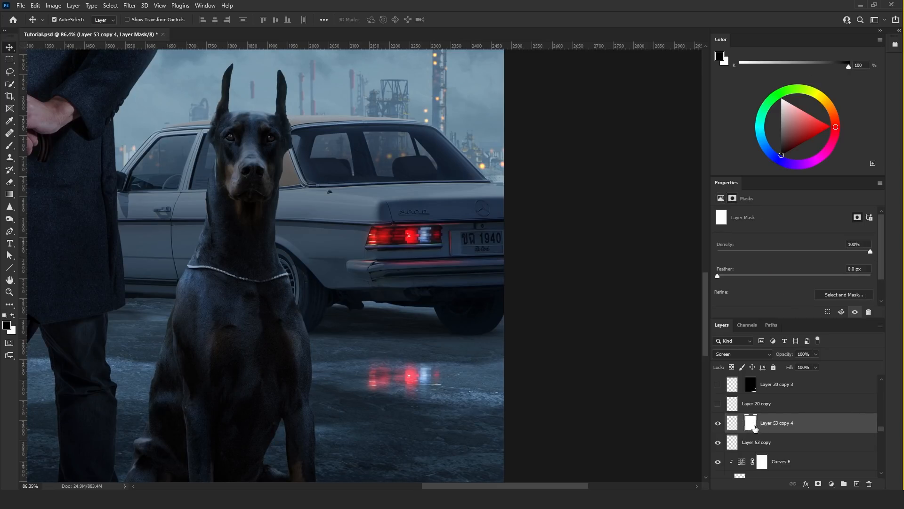
- Render Fibers on the taillight reflection layer's mask with variance 16 and strength 4
{"action": "right_click", "coordinate": [2, 196]}
{"action": "left_click", "coordinate": [34, 203]}
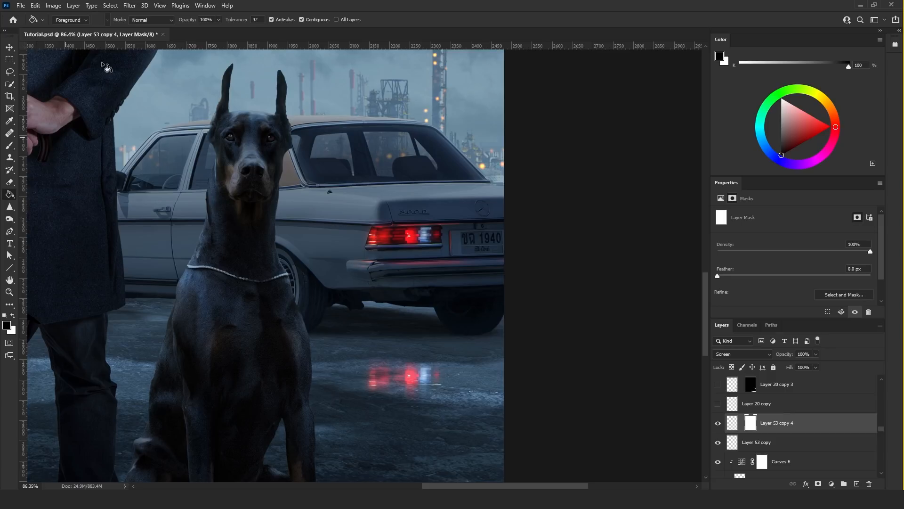
{"action": "left_click", "coordinate": [130, 6]}
{"action": "mouse_move", "coordinate": [186, 171]}
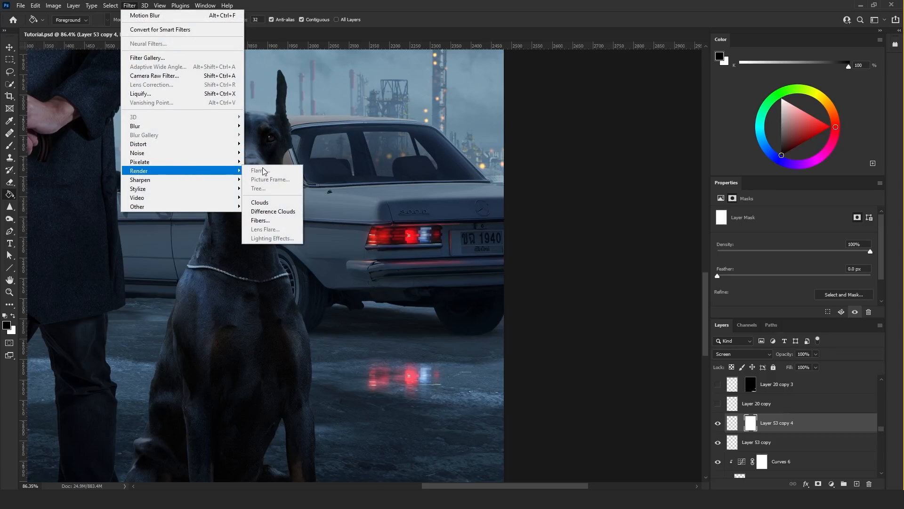
{"action": "left_click", "coordinate": [260, 221]}
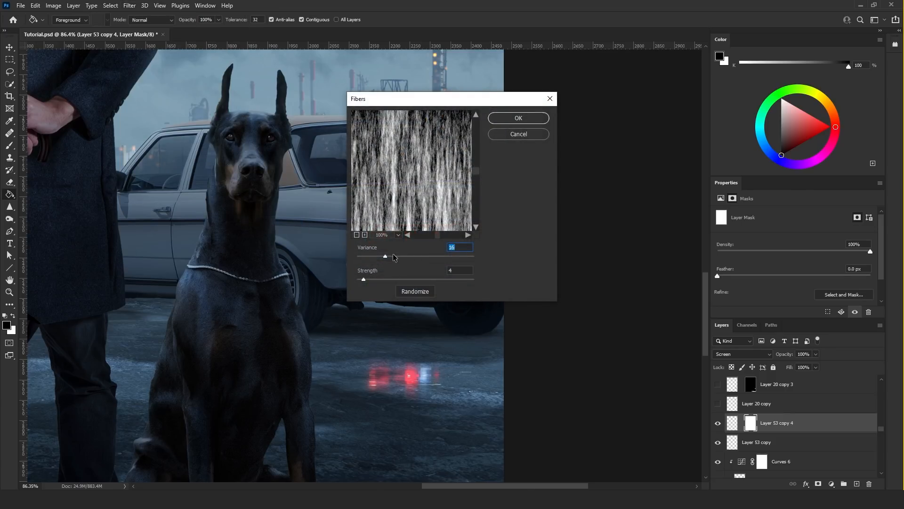
{"action": "left_click_drag", "start_coordinate": [397, 194], "coordinate": [381, 166]}
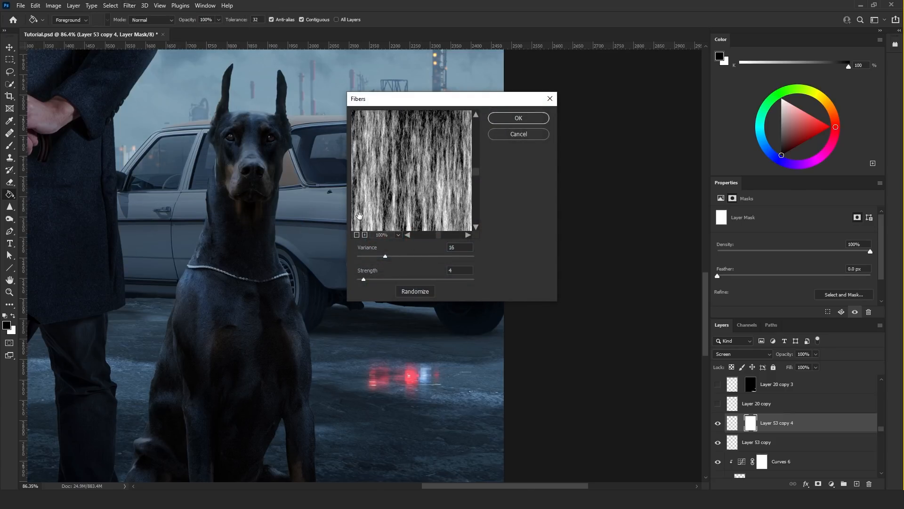
{"action": "left_click", "coordinate": [356, 235]}
{"action": "left_click", "coordinate": [356, 236]}
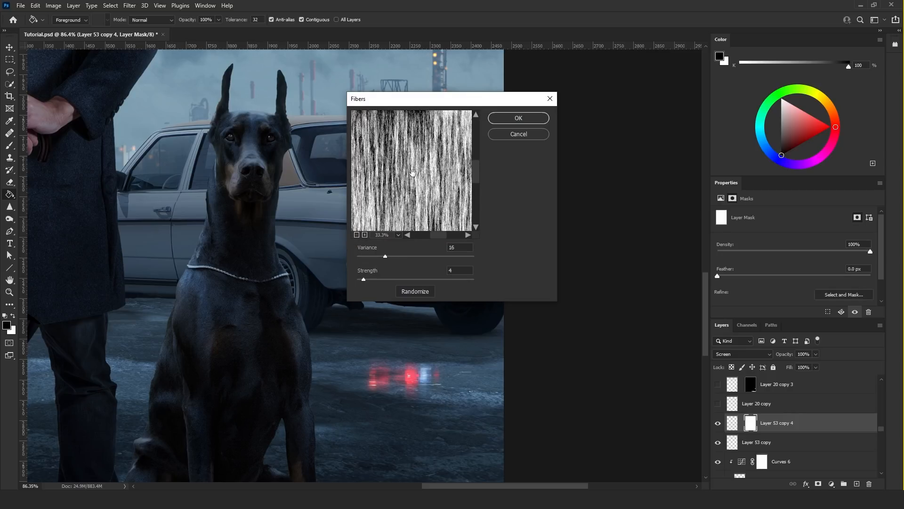
{"action": "left_click_drag", "start_coordinate": [401, 163], "coordinate": [424, 208]}
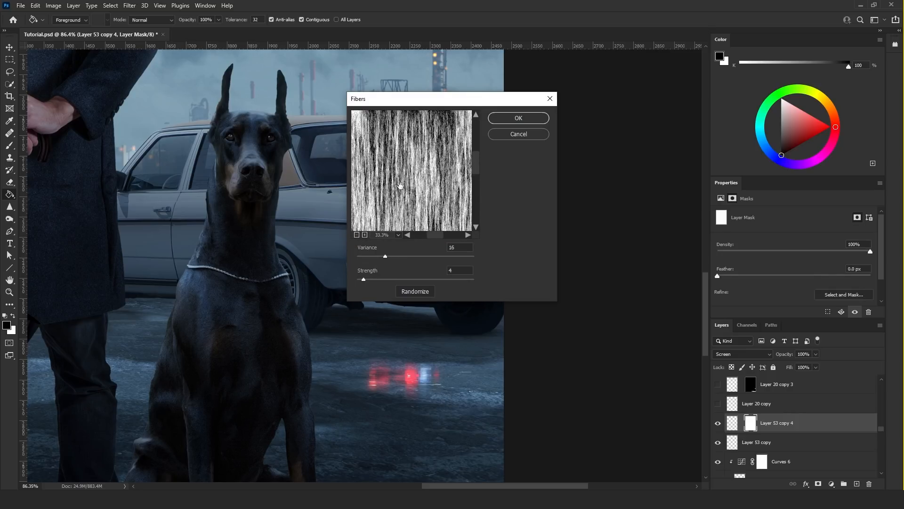
{"action": "mouse_move", "coordinate": [397, 168]}
{"action": "left_mouse_down"}
{"action": "mouse_move", "coordinate": [428, 159]}
{"action": "mouse_move", "coordinate": [387, 157]}
{"action": "left_mouse_up"}
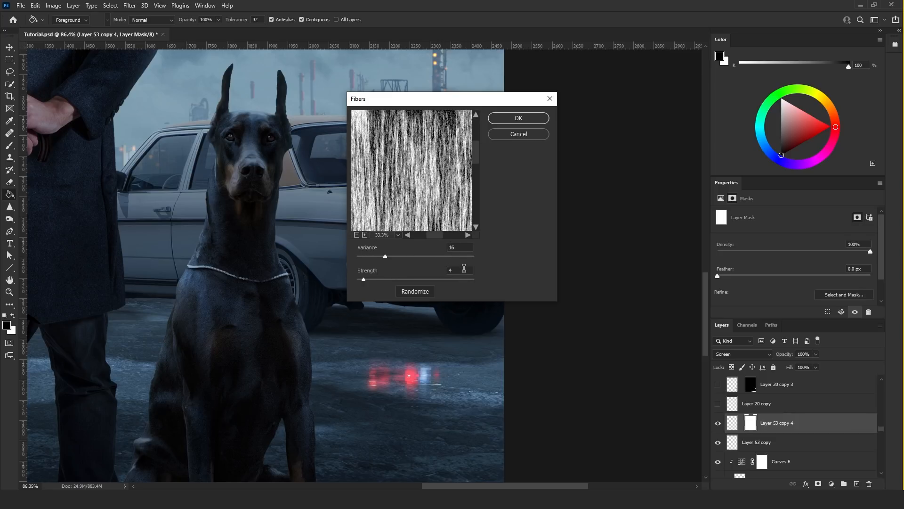
{"action": "left_click", "coordinate": [506, 119]}
{"action": "key", "text": "v"}
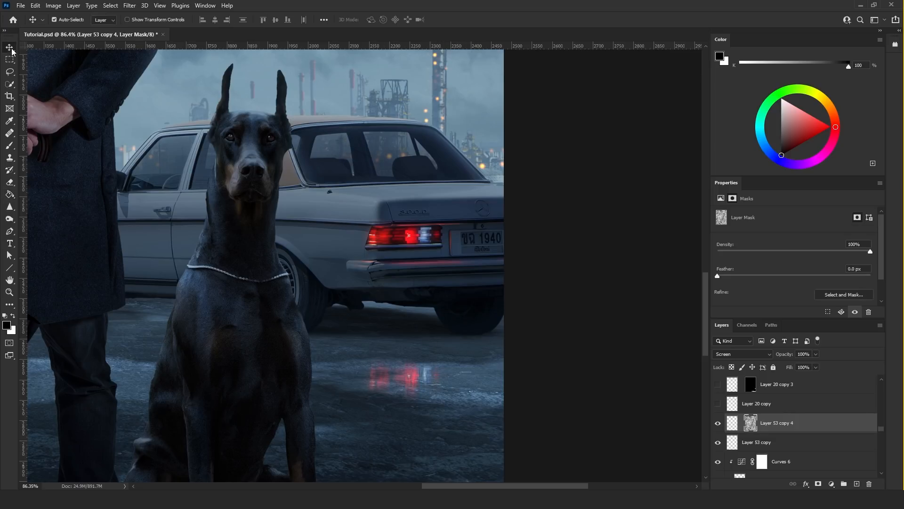
- Rotate the fiber texture in the reflection layer's mask by -90° so its streaks run horizontally
{"action": "scroll", "coordinate": [408, 412], "scroll_direction": "up", "scroll_amount": 1}
{"action": "scroll", "coordinate": [410, 376], "scroll_direction": "up", "scroll_amount": 2}
{"action": "scroll", "coordinate": [413, 349], "scroll_direction": "down", "scroll_amount": 6}
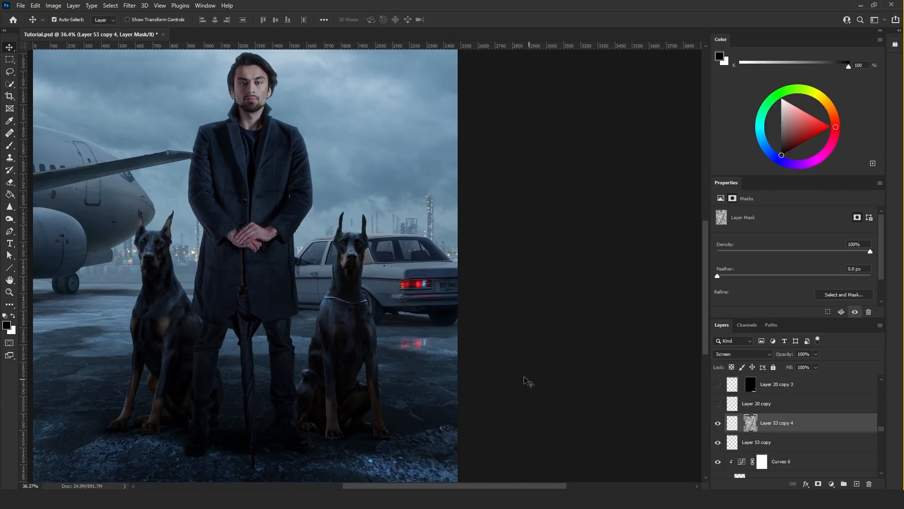
{"action": "key", "text": "ctrl+t"}
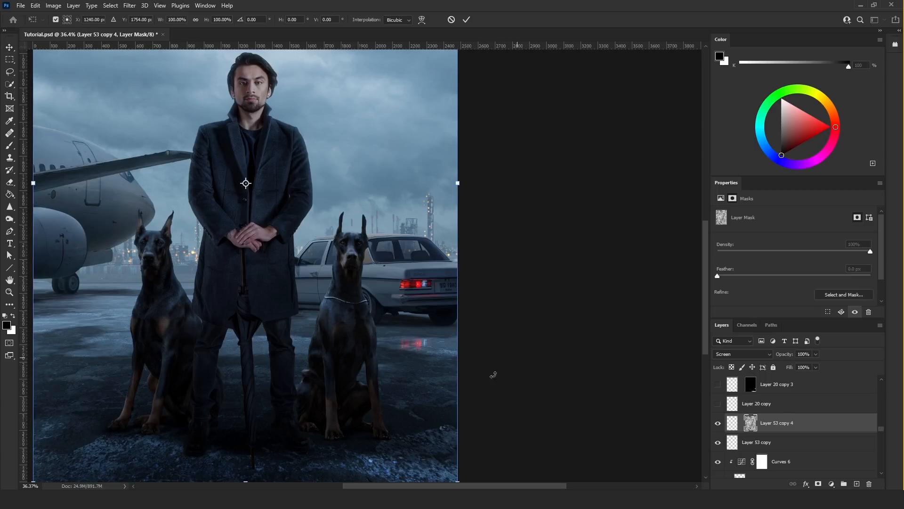
{"action": "left_click_drag", "start_coordinate": [484, 347], "coordinate": [331, 59]}
{"action": "key", "text": "ctrl+0"}
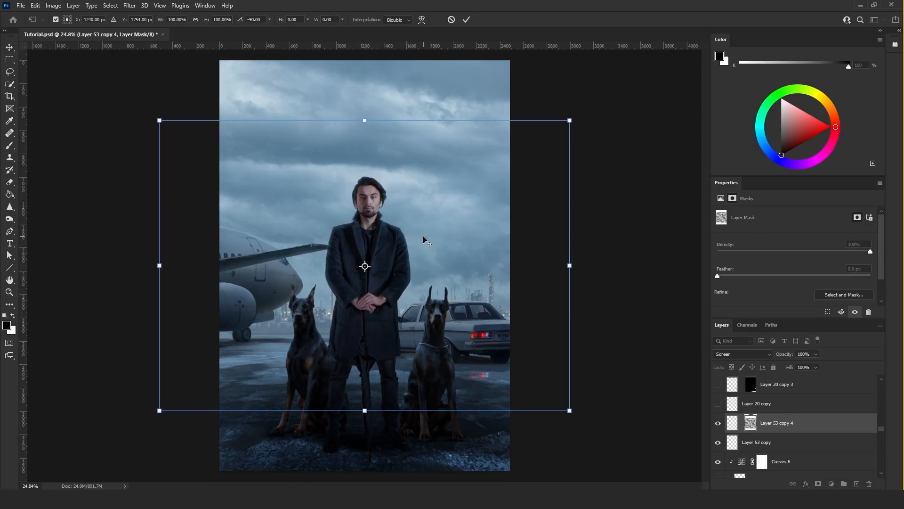
{"action": "key", "text": "Return"}
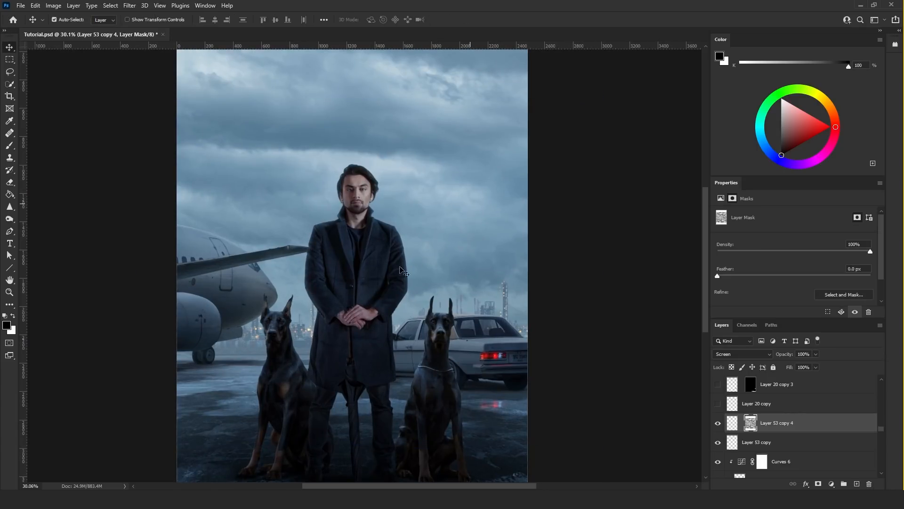
- Reposition the horizontal fiber texture within the mask so its streaks break up the taillight reflection in the puddle
{"action": "scroll", "coordinate": [596, 450], "scroll_direction": "down", "scroll_amount": 2}
{"action": "scroll", "coordinate": [595, 450], "scroll_direction": "up", "scroll_amount": 4}
{"action": "scroll", "coordinate": [540, 457], "scroll_direction": "up", "scroll_amount": 3}
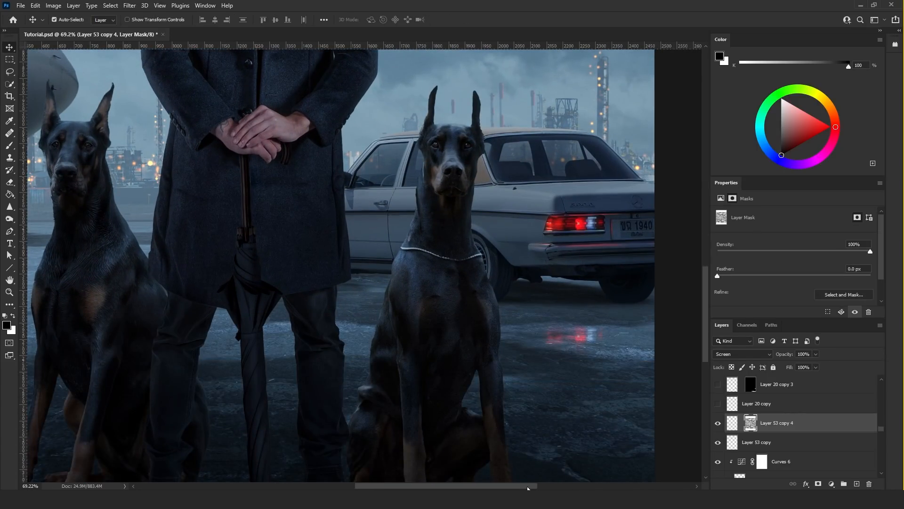
{"action": "left_click_drag", "start_coordinate": [528, 486], "coordinate": [584, 485]}
{"action": "scroll", "coordinate": [325, 369], "scroll_direction": "up", "scroll_amount": 4}
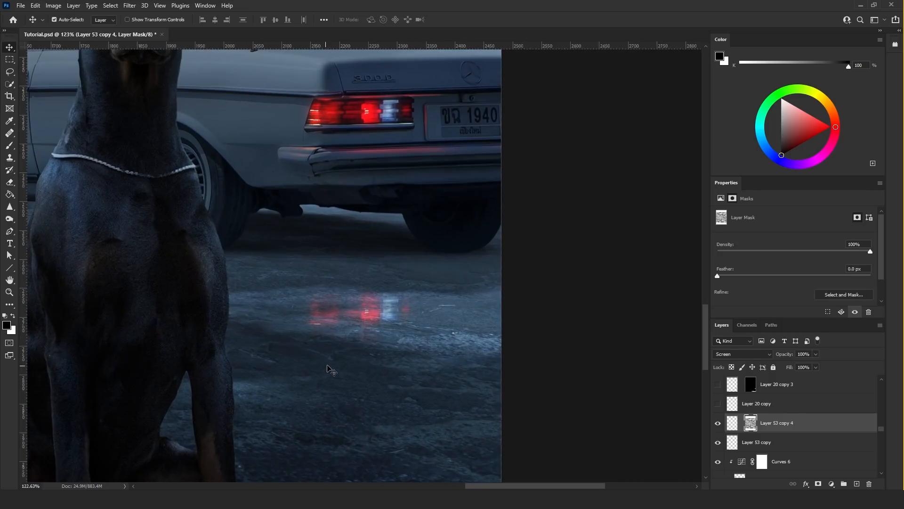
{"action": "key", "text": "ctrl+t"}
{"action": "left_click_drag", "start_coordinate": [342, 335], "coordinate": [442, 369]}
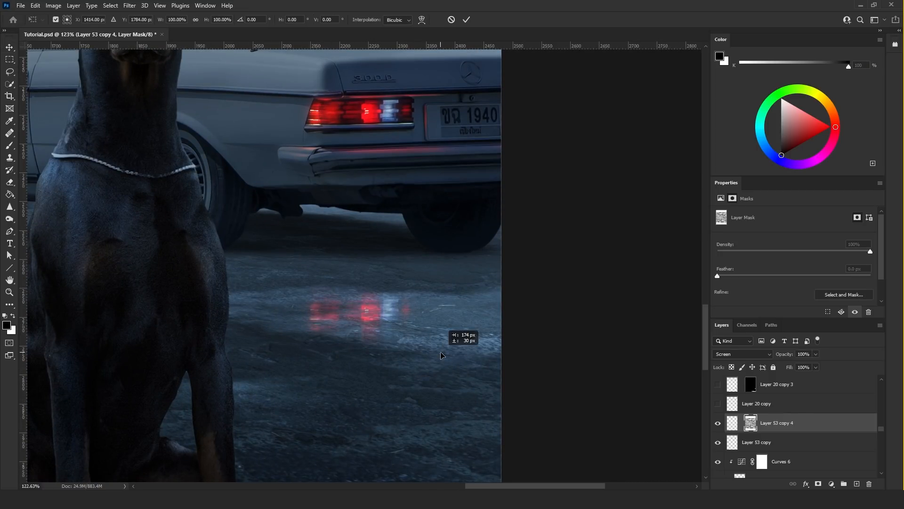
{"action": "left_click_drag", "start_coordinate": [459, 436], "coordinate": [458, 422]}
{"action": "left_click_drag", "start_coordinate": [382, 311], "coordinate": [386, 342]}
{"action": "key", "text": "Return"}
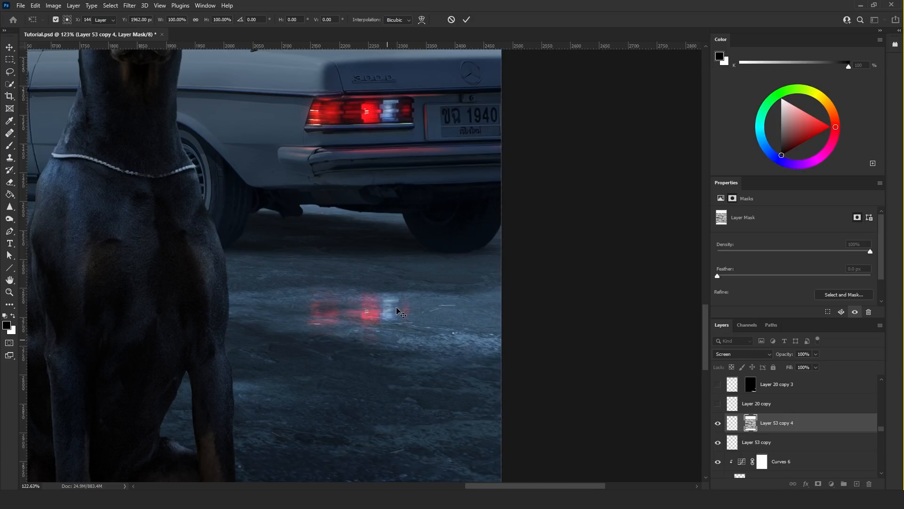
{"action": "scroll", "coordinate": [396, 307], "scroll_direction": "down", "scroll_amount": 5}
{"action": "scroll", "coordinate": [427, 311], "scroll_direction": "down", "scroll_amount": 5}
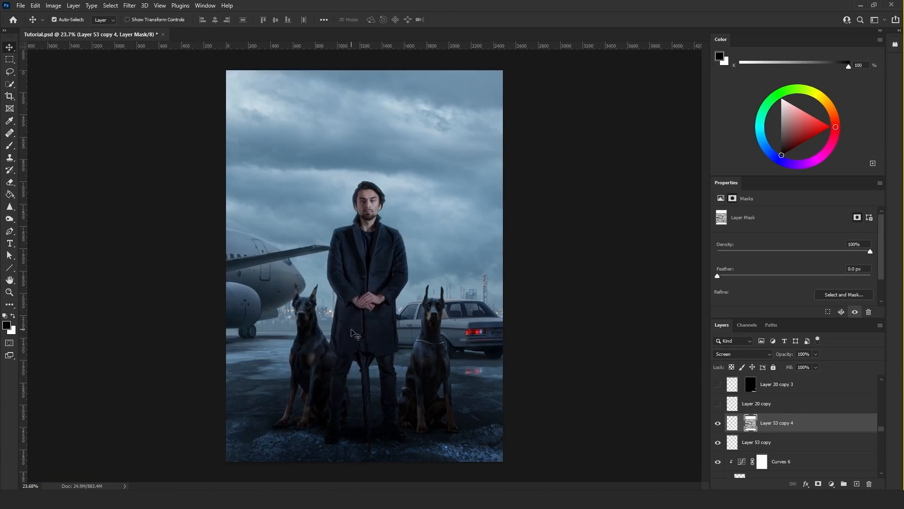
{"action": "scroll", "coordinate": [353, 332], "scroll_direction": "up", "scroll_amount": 3}
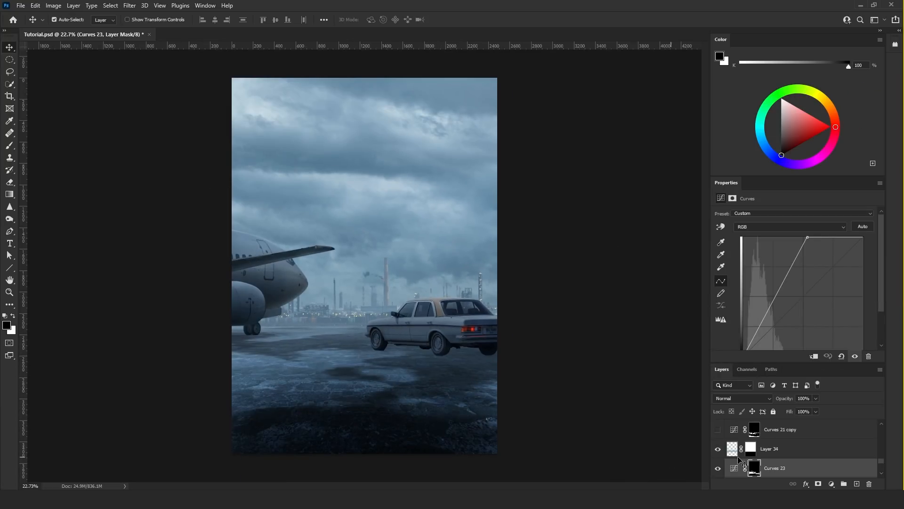
- Hide the Curves 23 adjustment layer and show Curves 21 copy to compare their puddle shapes on the tarmac
{"action": "scroll", "coordinate": [751, 465], "scroll_direction": "down", "scroll_amount": 1}
{"action": "left_click", "coordinate": [718, 449]}
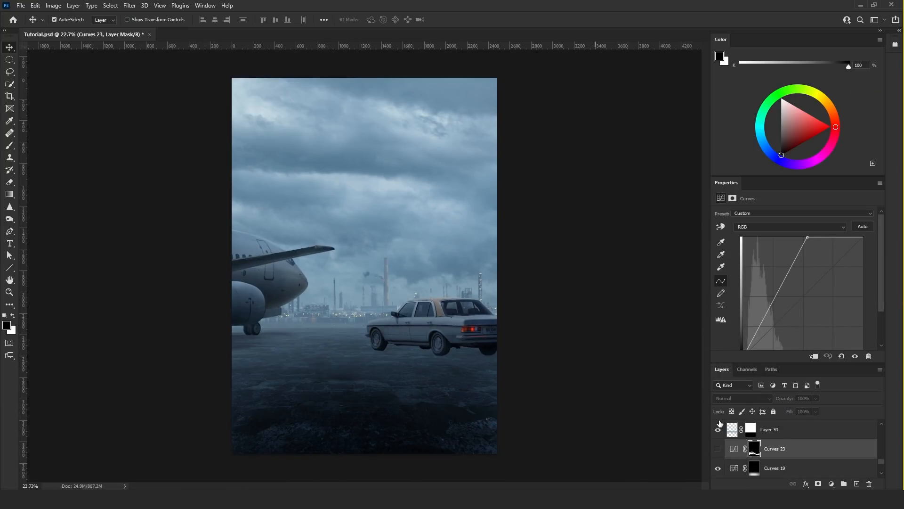
{"action": "scroll", "coordinate": [727, 431], "scroll_direction": "up", "scroll_amount": 2}
{"action": "left_click", "coordinate": [719, 448]}
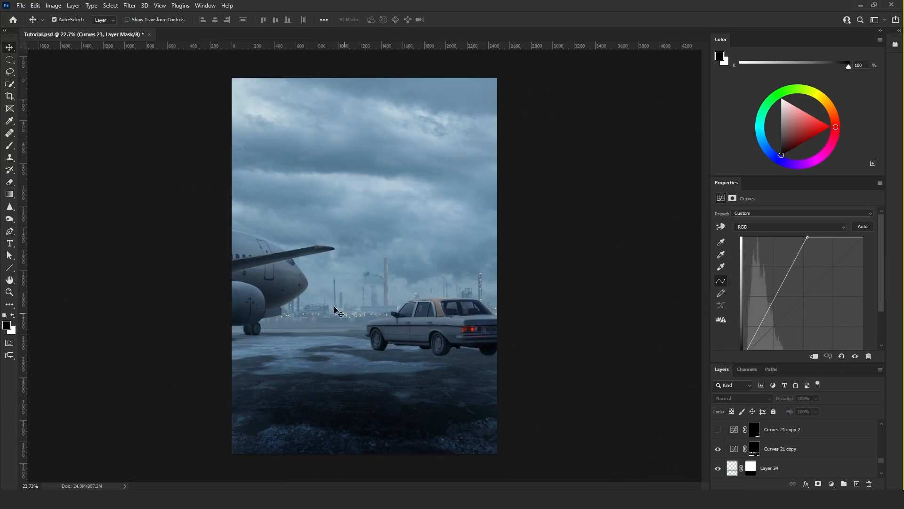
- Examine the wet tarmac and the distant city lights between the plane and the car
{"action": "scroll", "coordinate": [335, 311], "scroll_direction": "up", "scroll_amount": 4}
{"action": "scroll", "coordinate": [330, 329], "scroll_direction": "down", "scroll_amount": 2}
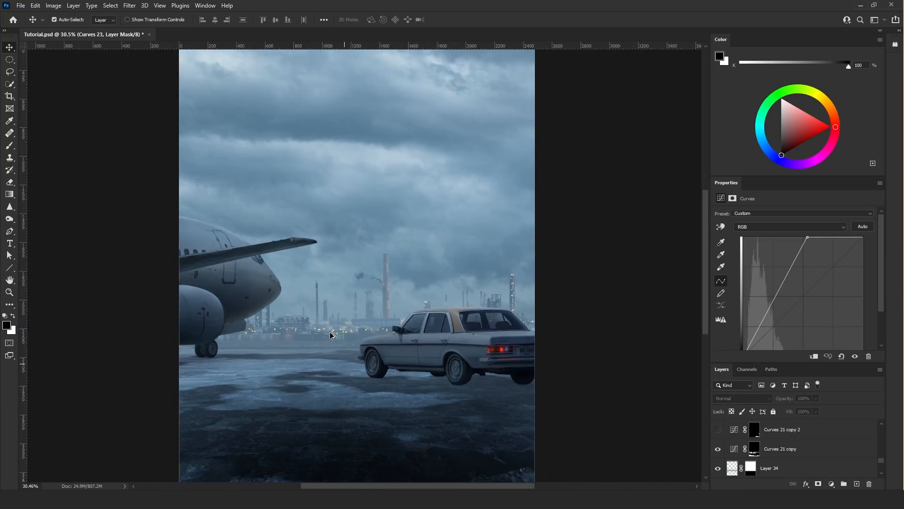
{"action": "scroll", "coordinate": [329, 330], "scroll_direction": "down", "scroll_amount": 2}
{"action": "scroll", "coordinate": [384, 320], "scroll_direction": "up", "scroll_amount": 2}
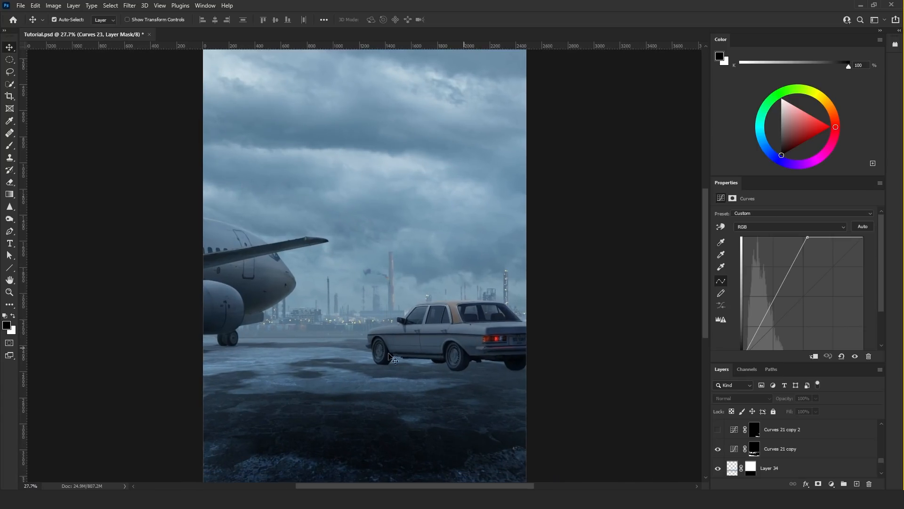
{"action": "scroll", "coordinate": [372, 325], "scroll_direction": "up", "scroll_amount": 5}
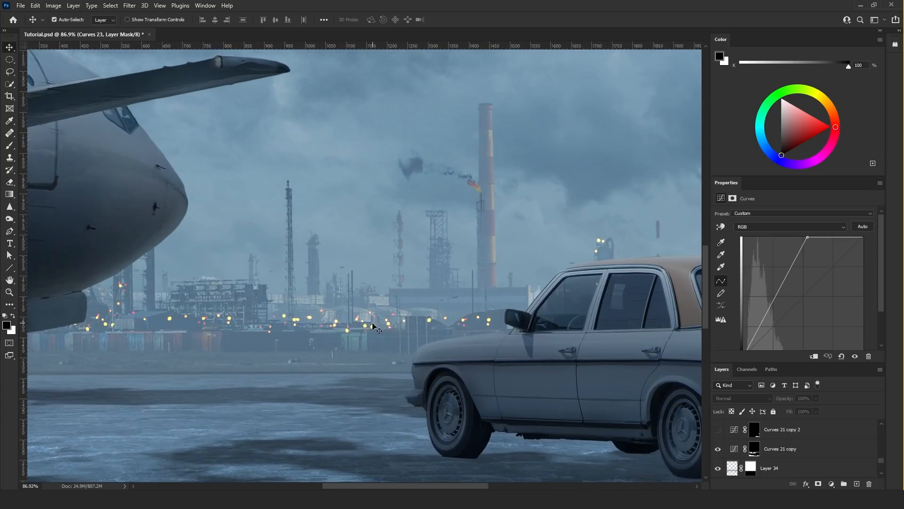
{"action": "left_click", "coordinate": [368, 327]}
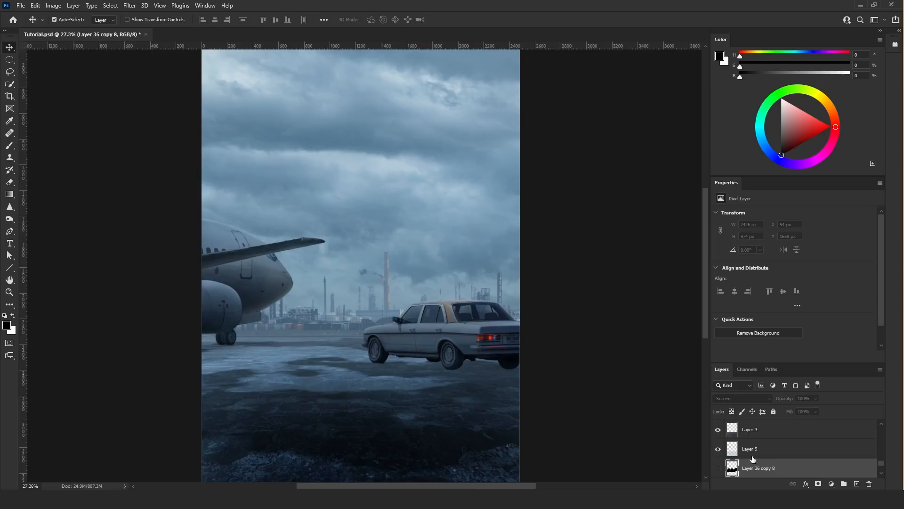
- Add a new layer above Curves 23 copy at the top of the layer stack and fill it with black
{"action": "scroll", "coordinate": [794, 452], "scroll_direction": "up", "scroll_amount": 6}
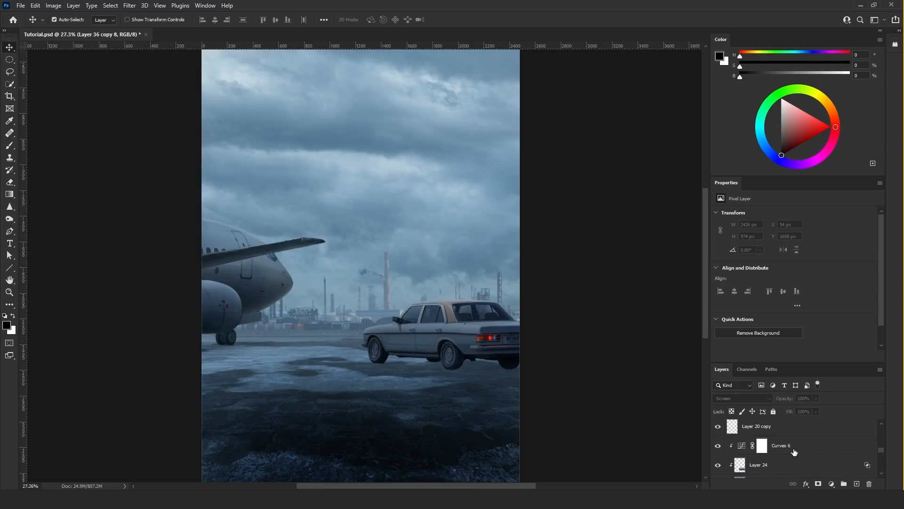
{"action": "scroll", "coordinate": [795, 452], "scroll_direction": "up", "scroll_amount": 5}
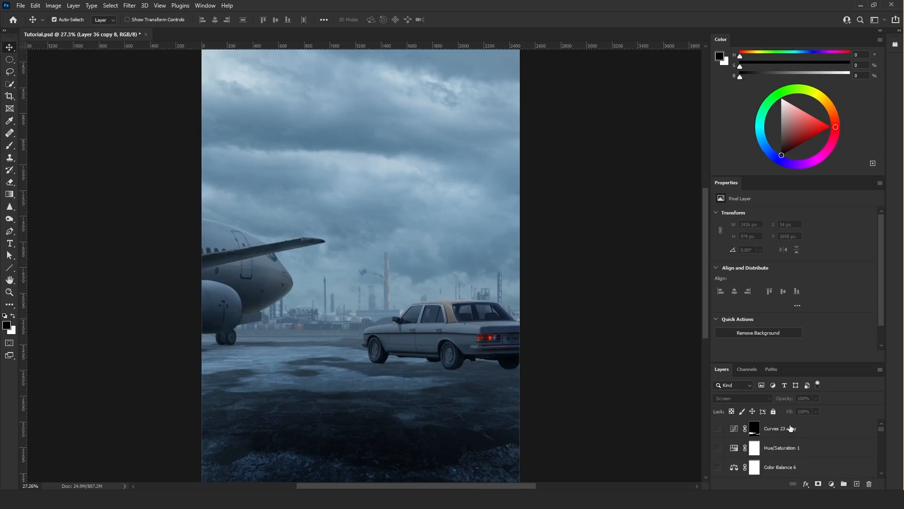
{"action": "left_click", "coordinate": [792, 428]}
{"action": "left_click", "coordinate": [857, 484]}
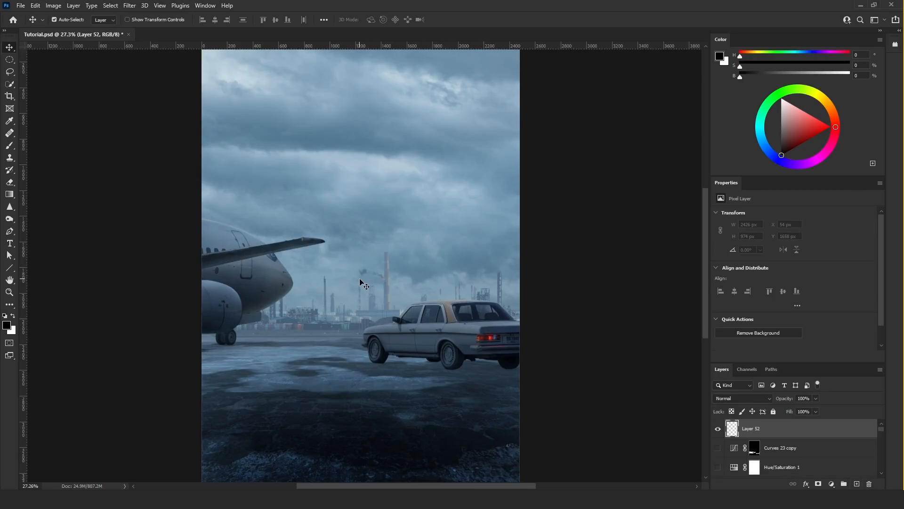
{"action": "key", "text": "i"}
{"action": "key", "text": "shift+F5"}
{"action": "left_click", "coordinate": [441, 232]}
{"action": "key", "text": "v"}
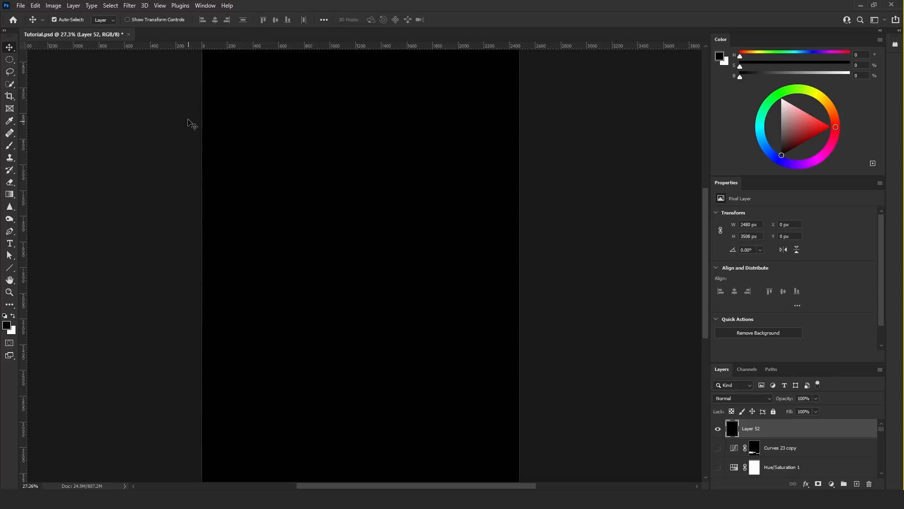
- Apply a Mezzotint filter of type Coarse Dots to the black layer
{"action": "left_click", "coordinate": [130, 6]}
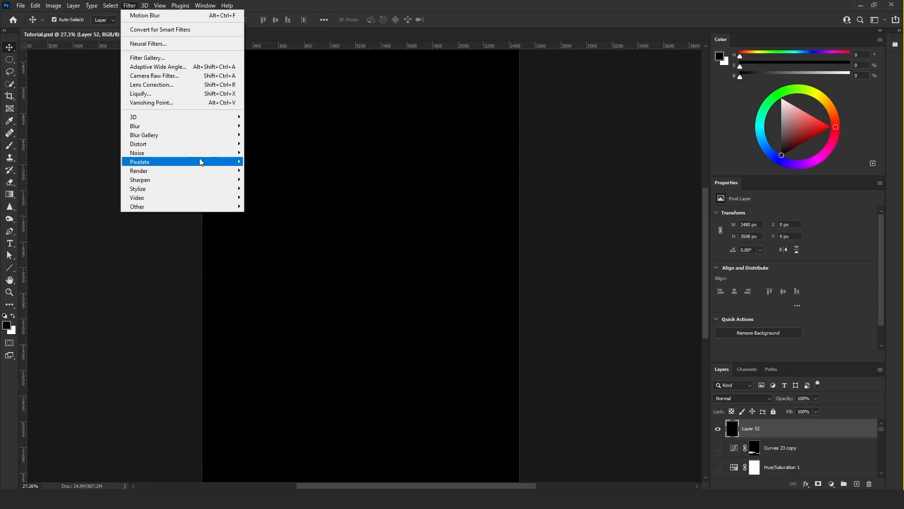
{"action": "mouse_move", "coordinate": [200, 161]}
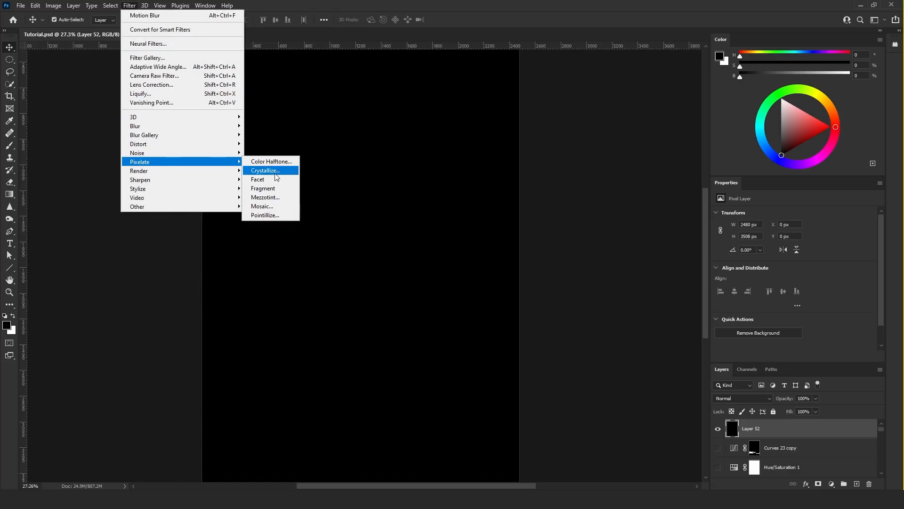
{"action": "left_click", "coordinate": [268, 201]}
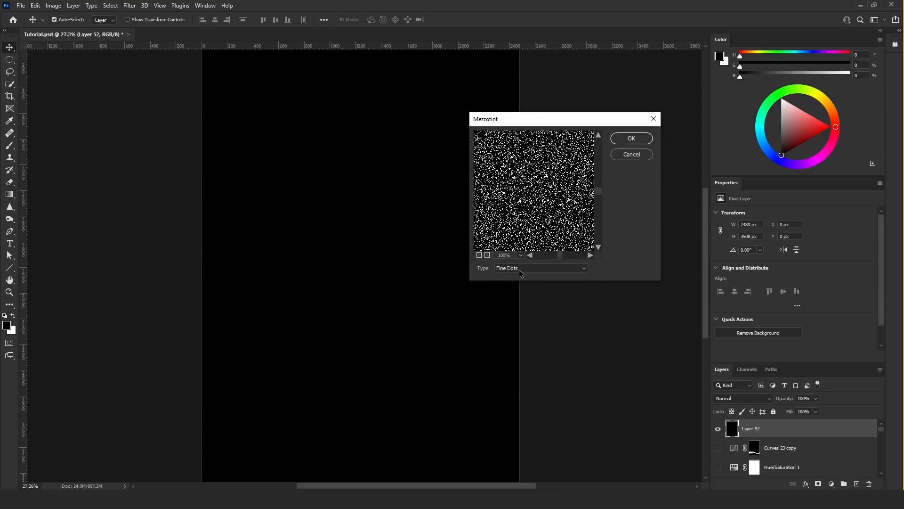
{"action": "left_click", "coordinate": [519, 269]}
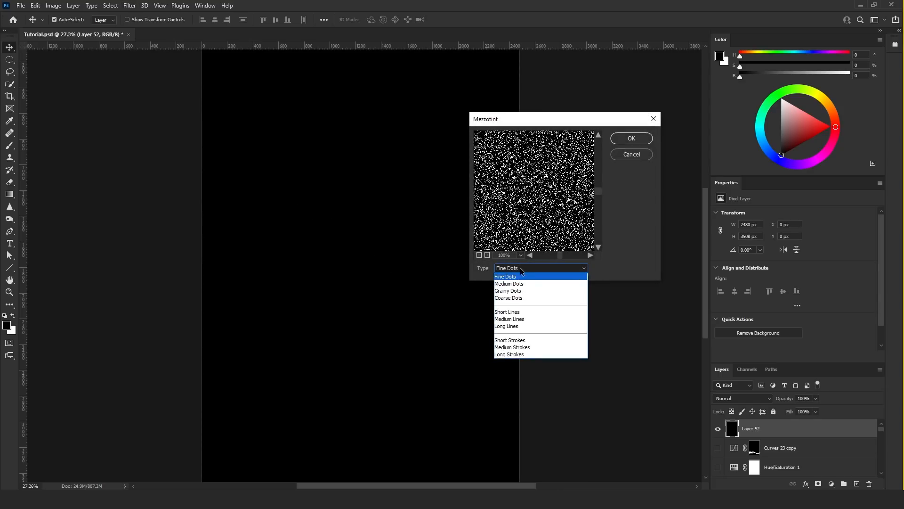
{"action": "left_click", "coordinate": [506, 299]}
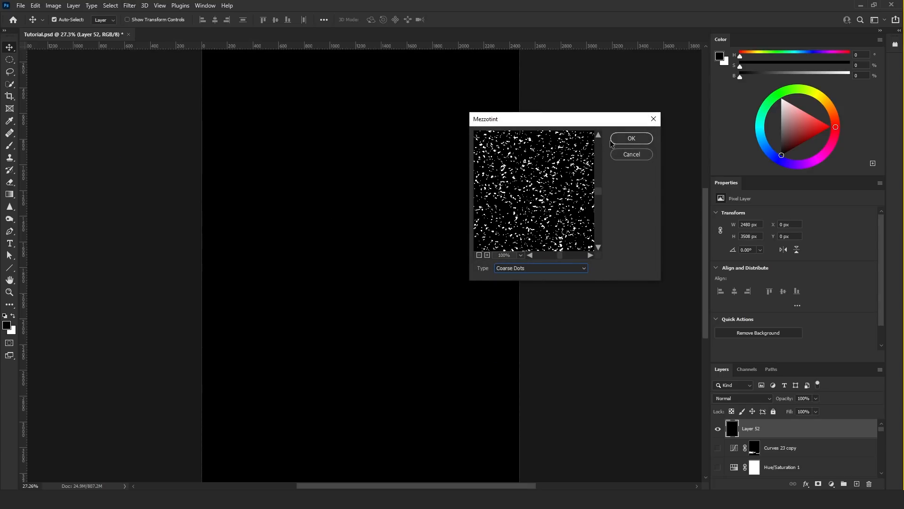
{"action": "left_click", "coordinate": [629, 139]}
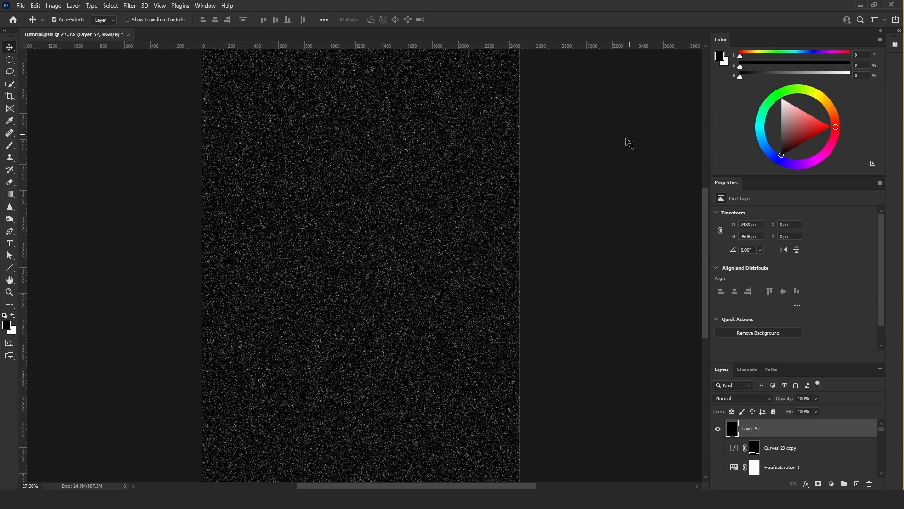
- Apply a Gaussian Blur with a 2-pixel radius to the white-dot layer
{"action": "left_click", "coordinate": [130, 5]}
{"action": "mouse_move", "coordinate": [197, 124]}
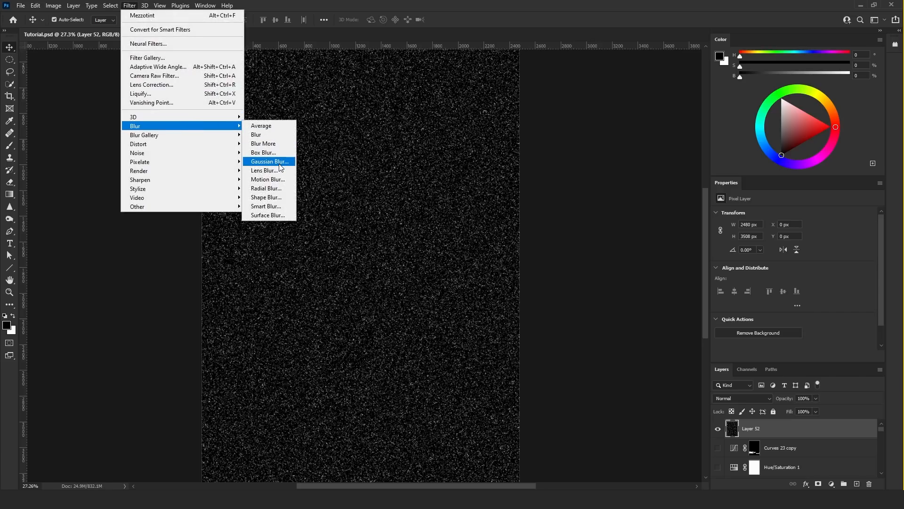
{"action": "left_click", "coordinate": [270, 161]}
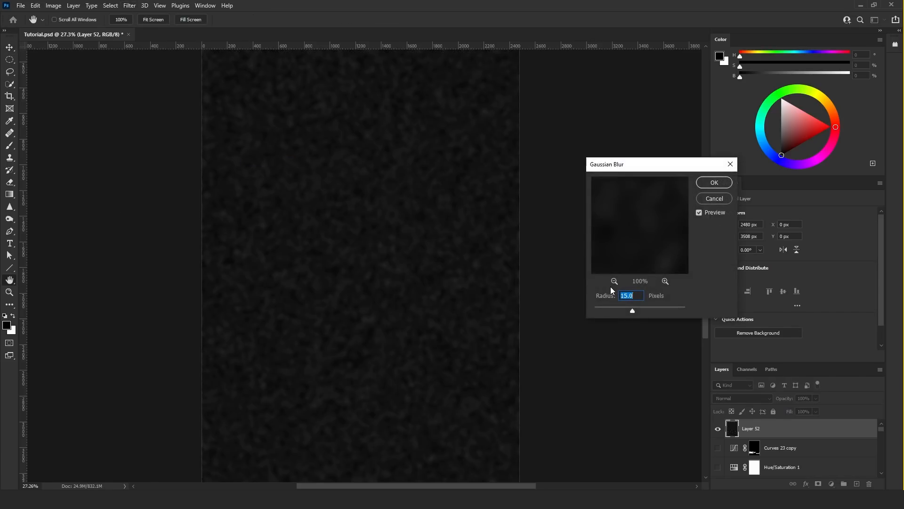
{"action": "type", "text": "2"}
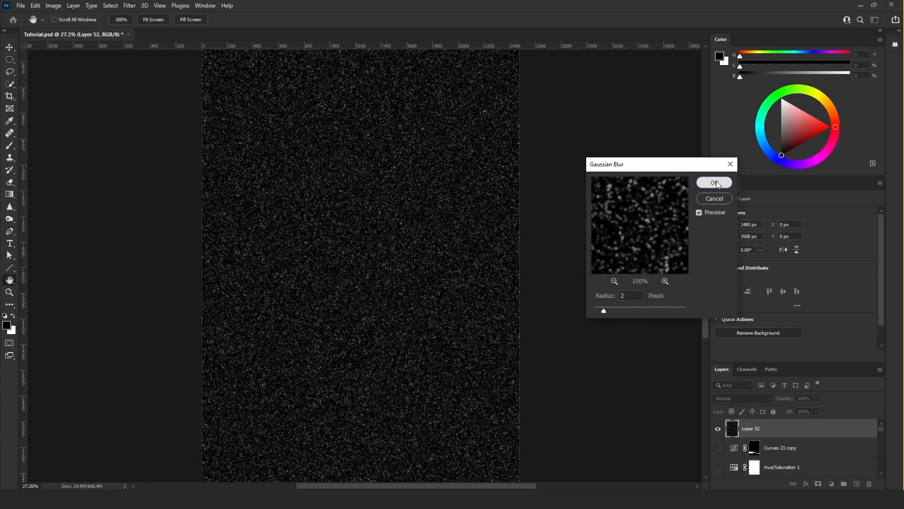
{"action": "left_click", "coordinate": [715, 182]}
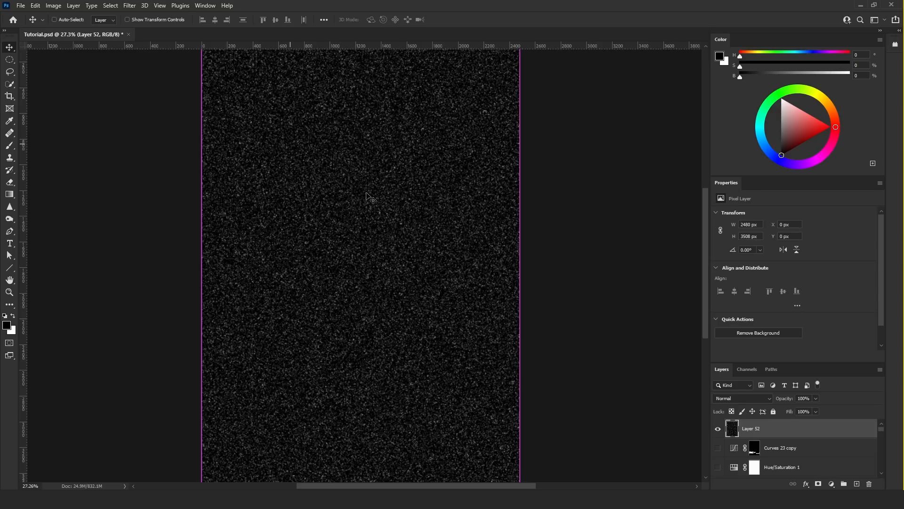
- Thin out the dots with Levels, setting the black input to about 103 and the white input to about 141
{"action": "key", "text": "ctrl+l"}
{"action": "left_click_drag", "start_coordinate": [575, 273], "coordinate": [600, 274]}
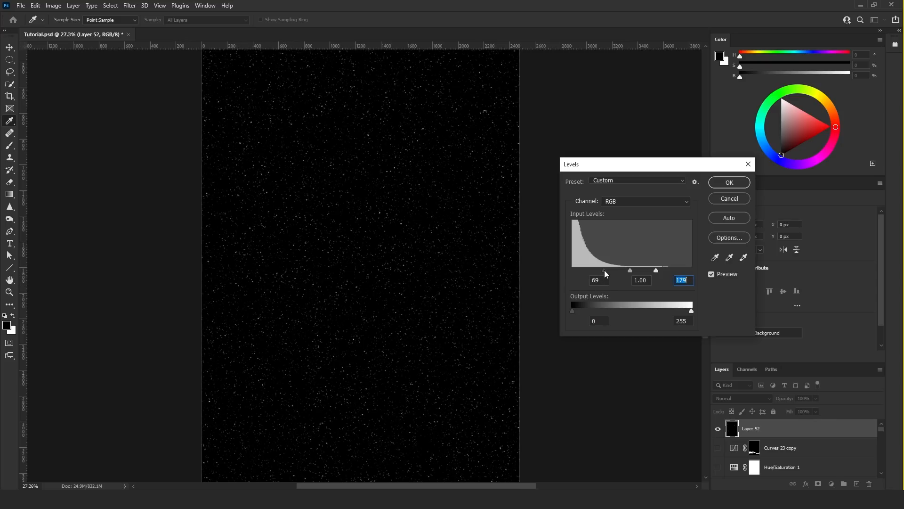
{"action": "left_click_drag", "start_coordinate": [605, 270], "coordinate": [611, 270]}
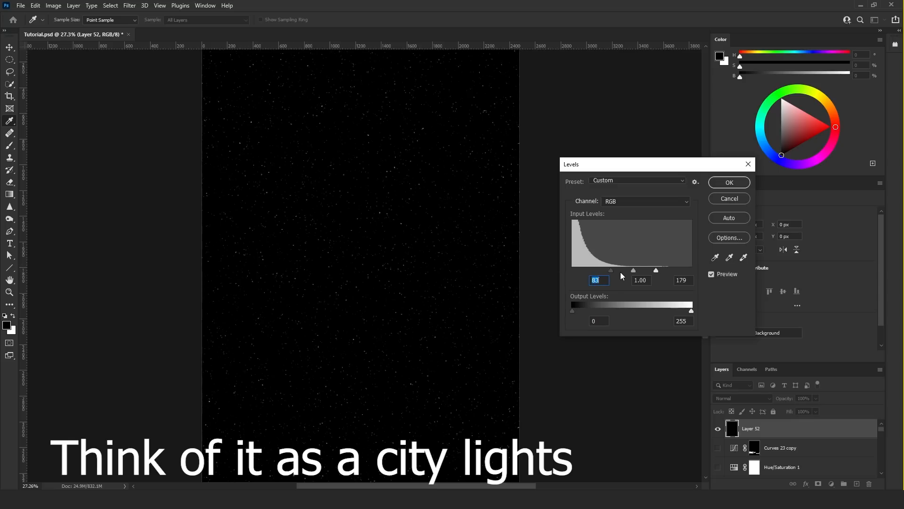
{"action": "left_click_drag", "start_coordinate": [623, 271], "coordinate": [637, 270]}
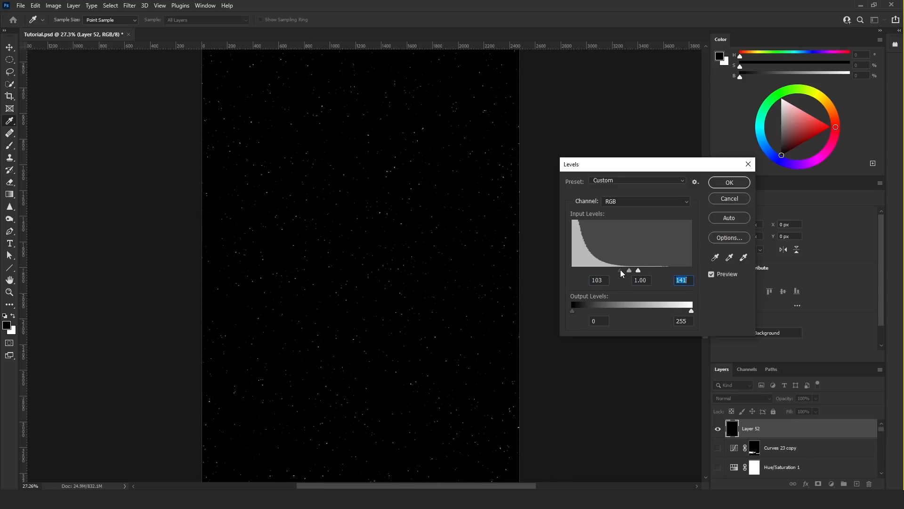
{"action": "left_click_drag", "start_coordinate": [639, 270], "coordinate": [618, 270]}
{"action": "left_click", "coordinate": [730, 182]}
{"action": "scroll", "coordinate": [514, 346], "scroll_direction": "down", "scroll_amount": 2}
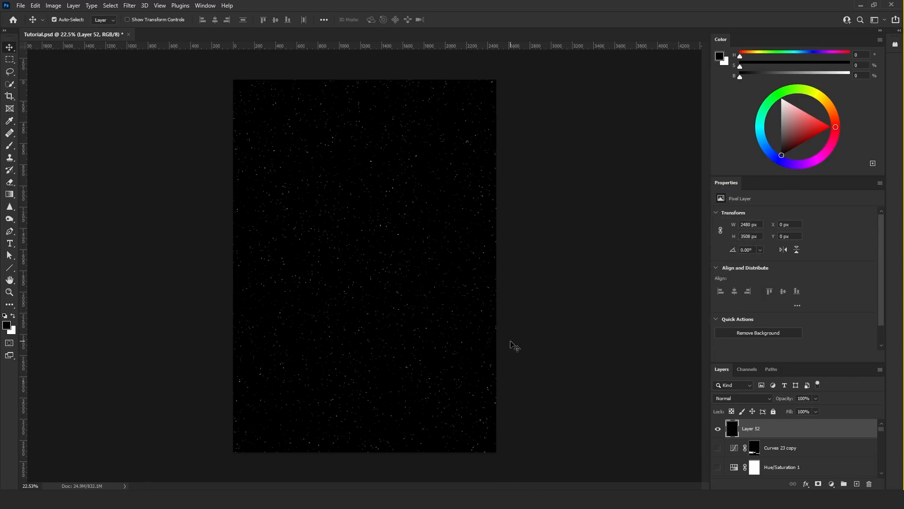
- Darken the dot layer with Hue/Saturation by setting the lightness to -50
{"action": "key", "text": "ctrl+u"}
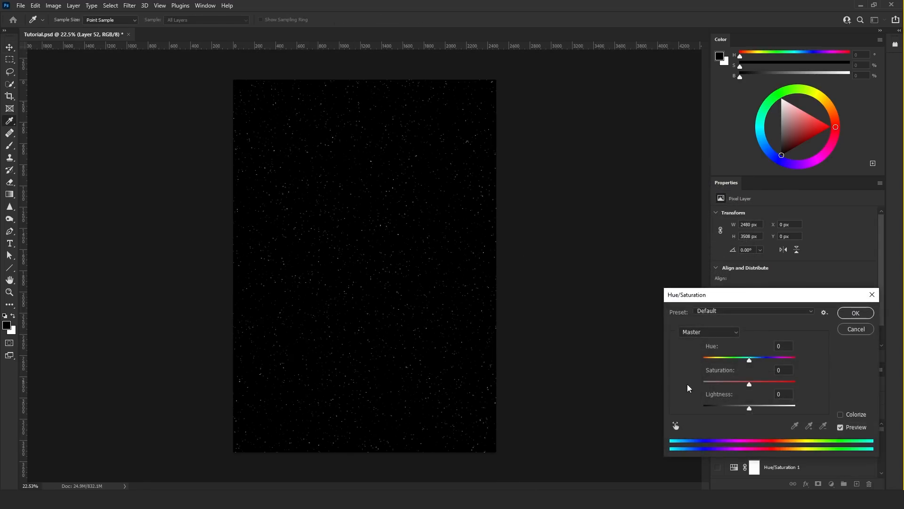
{"action": "left_click_drag", "start_coordinate": [710, 295], "coordinate": [569, 175]}
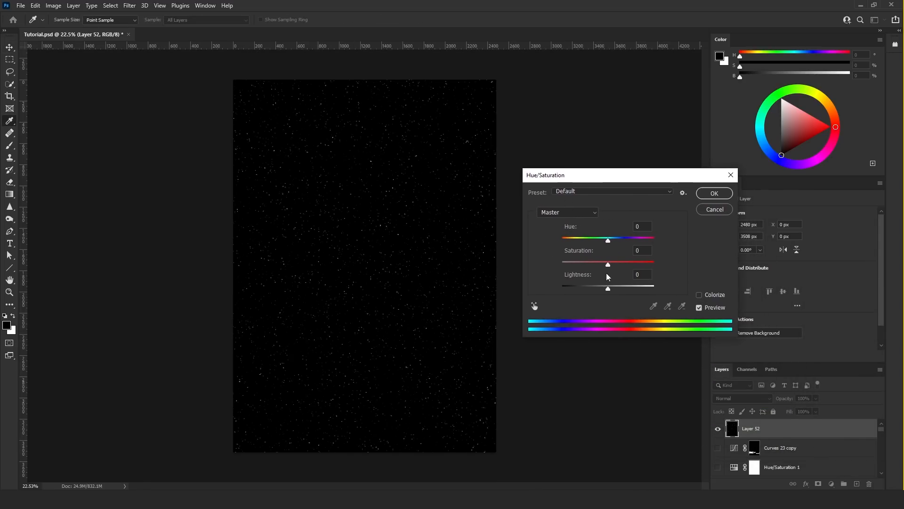
{"action": "left_click_drag", "start_coordinate": [610, 289], "coordinate": [585, 290]}
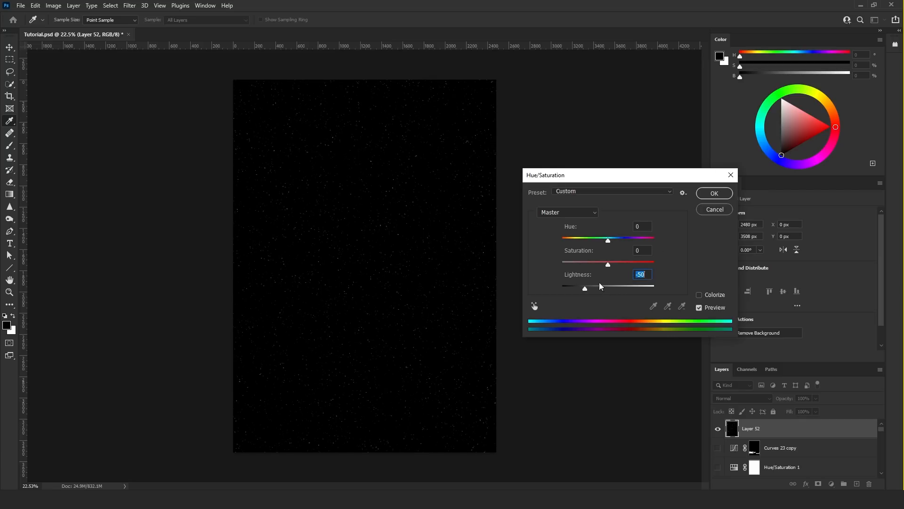
{"action": "left_click", "coordinate": [715, 193]}
- Tint the dots warm orange with Selective Color on Neutrals, setting cyan to -100% and magenta to -43% and raising yellow
{"action": "left_click", "coordinate": [53, 6]}
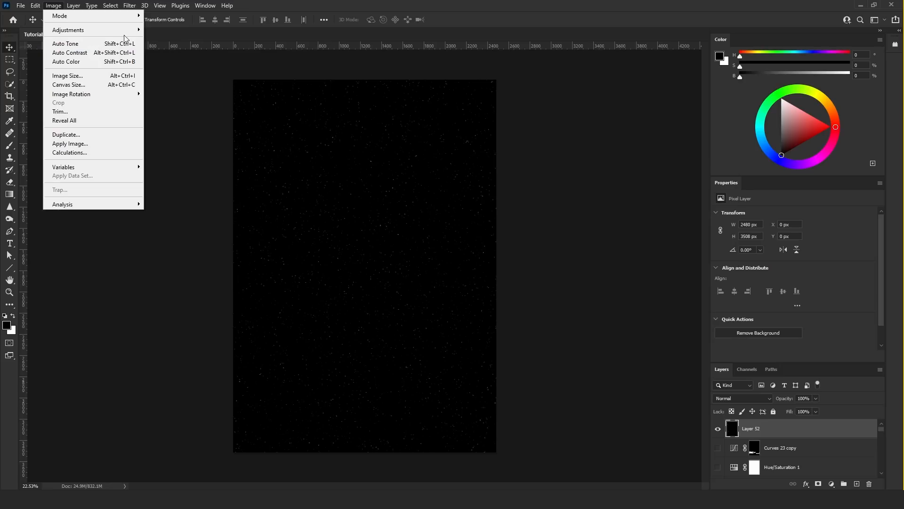
{"action": "mouse_move", "coordinate": [127, 30]}
{"action": "left_click", "coordinate": [198, 176]}
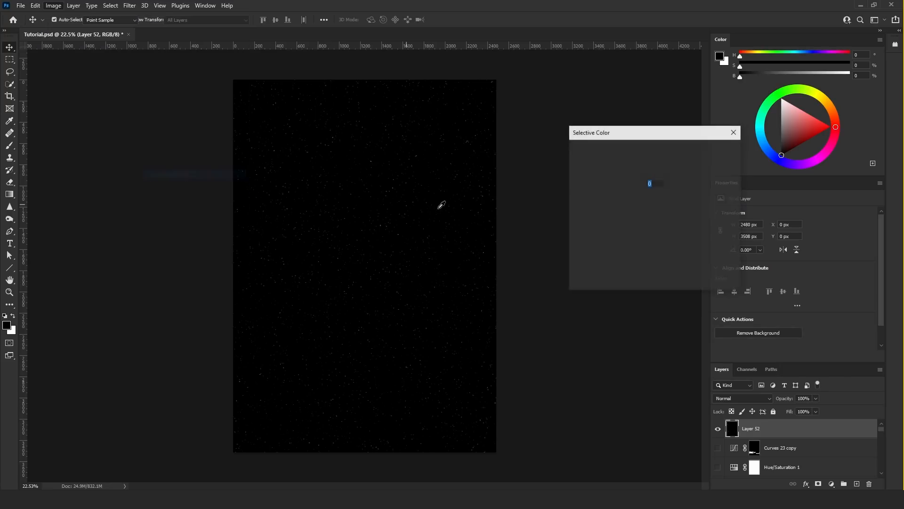
{"action": "left_click", "coordinate": [643, 167]}
{"action": "left_click", "coordinate": [637, 236]}
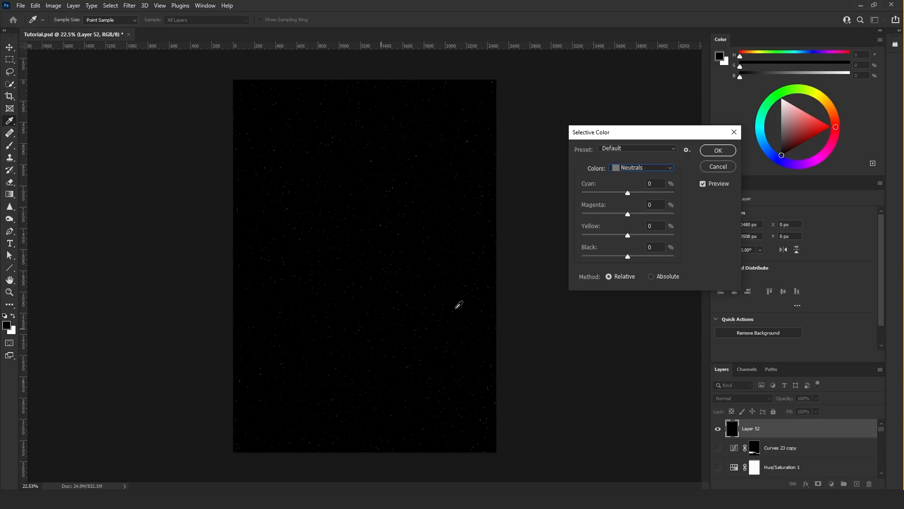
{"action": "left_click_drag", "start_coordinate": [629, 193], "coordinate": [608, 214]}
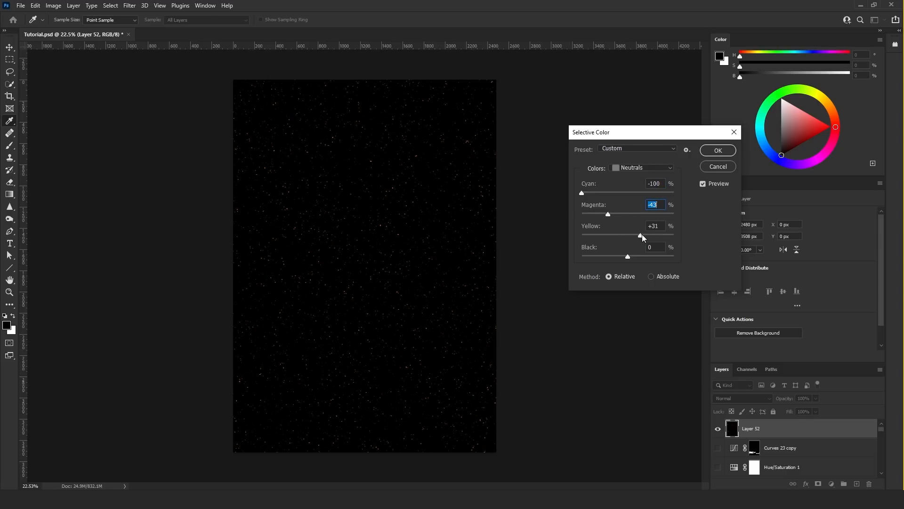
{"action": "left_click_drag", "start_coordinate": [657, 234], "coordinate": [657, 236]}
{"action": "left_click", "coordinate": [706, 154]}
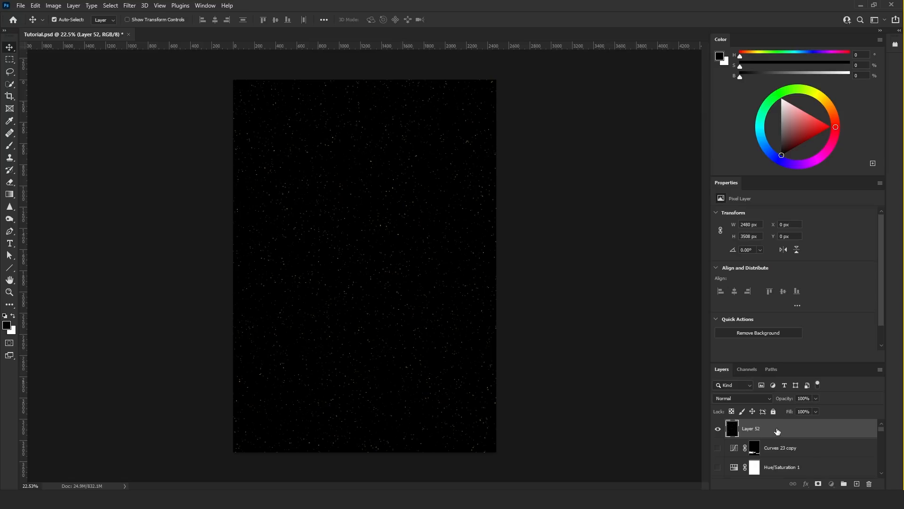
- Duplicate the dot layer and apply a Gaussian Blur with a 4-pixel radius to the copy
{"action": "key", "text": "ctrl+j"}
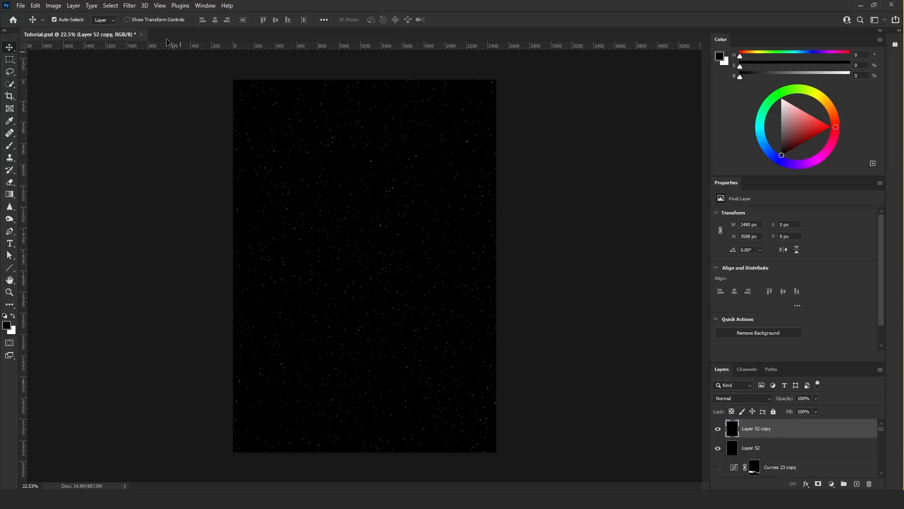
{"action": "left_click", "coordinate": [129, 6]}
{"action": "mouse_move", "coordinate": [218, 126]}
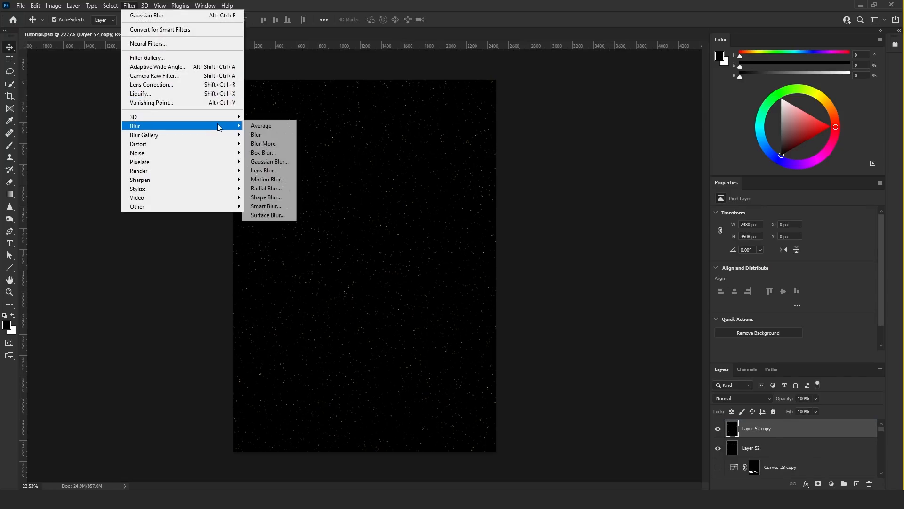
{"action": "left_click", "coordinate": [285, 164]}
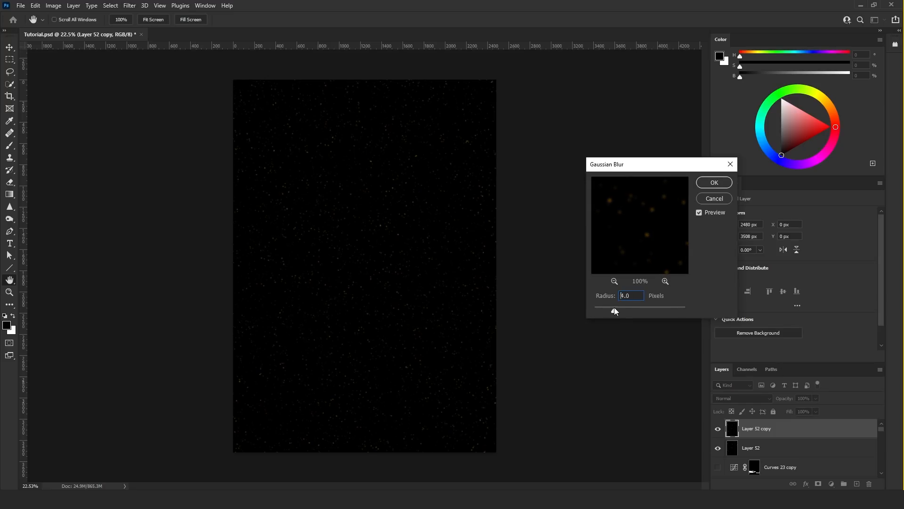
{"action": "left_click", "coordinate": [714, 183]}
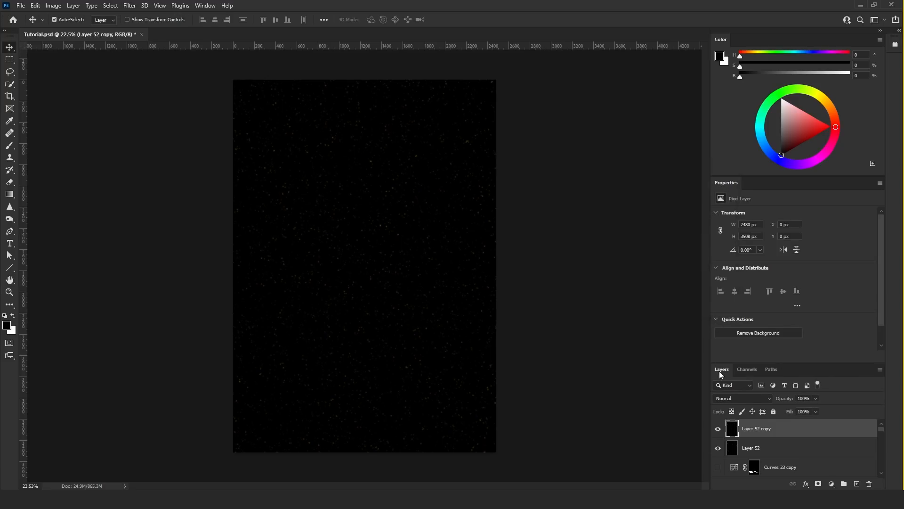
- Give the blurred copy a brightening blend mode and merge it with the original dot layer
{"action": "left_click", "coordinate": [728, 400]}
{"action": "left_click", "coordinate": [737, 335]}
{"action": "left_click", "coordinate": [786, 452], "text": "ctrl"}
{"action": "key", "text": "ctrl+e"}
- Copy a full-height vertical strip of dots about 263 px wide to its own layer and delete the full dot layer
{"action": "left_click", "coordinate": [9, 59]}
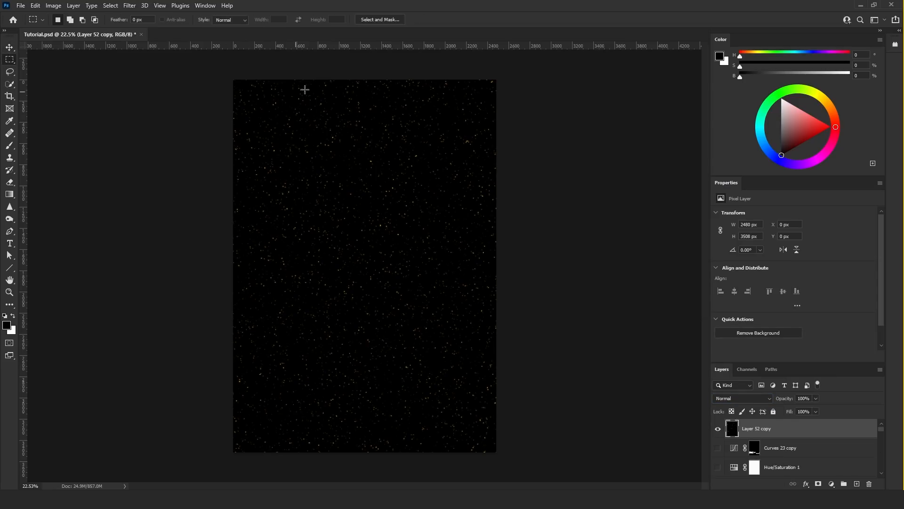
{"action": "left_click_drag", "start_coordinate": [315, 72], "coordinate": [343, 452]}
{"action": "key", "text": "ctrl+j"}
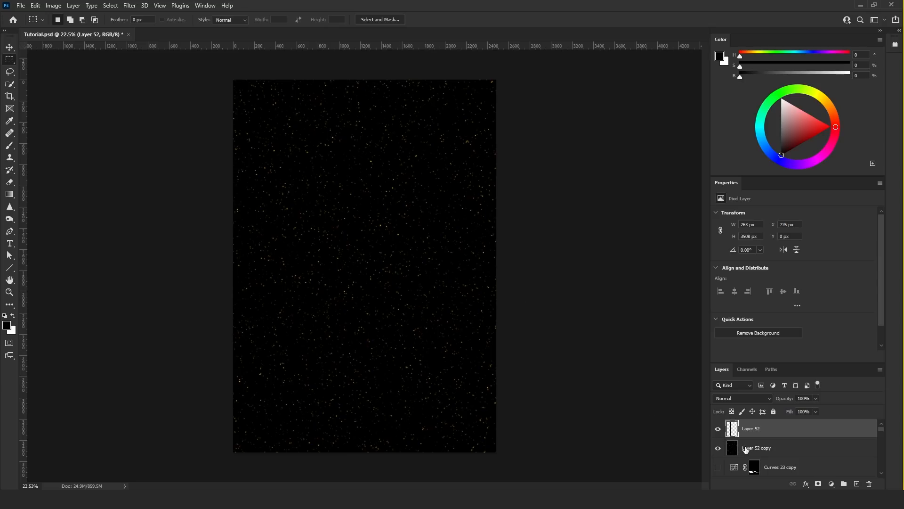
{"action": "left_click", "coordinate": [745, 449]}
{"action": "key", "text": "Delete"}
{"action": "left_click", "coordinate": [751, 428]}
- Rotate the dot strip -90° and place it horizontally across the horizon just above the car's body
{"action": "key", "text": "ctrl+t"}
{"action": "left_click_drag", "start_coordinate": [425, 356], "coordinate": [402, 188]}
{"action": "left_click_drag", "start_coordinate": [382, 274], "coordinate": [413, 318]}
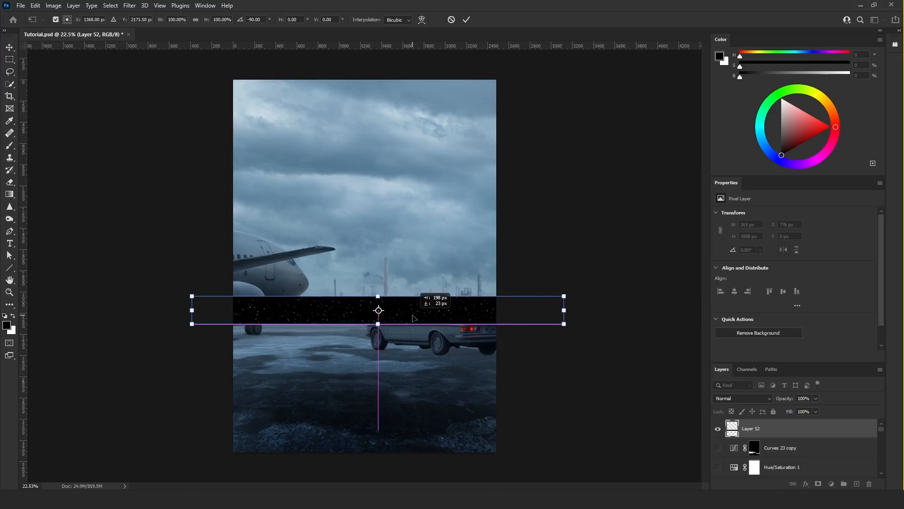
{"action": "key", "text": "Return"}
- Add a new layer directly beneath the dot strip and fill it with black
{"action": "key", "text": "m"}
{"action": "scroll", "coordinate": [359, 323], "scroll_direction": "up", "scroll_amount": 1}
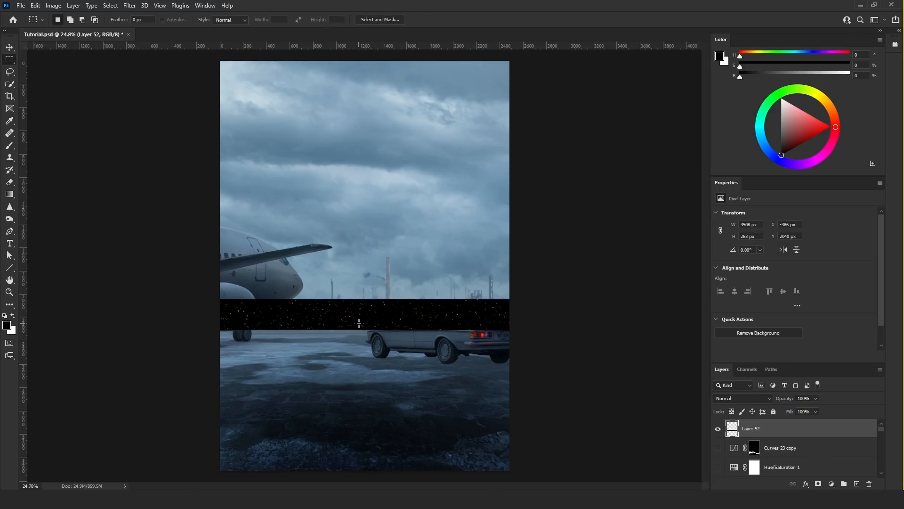
{"action": "left_click", "coordinate": [789, 447]}
{"action": "left_click", "coordinate": [857, 484]}
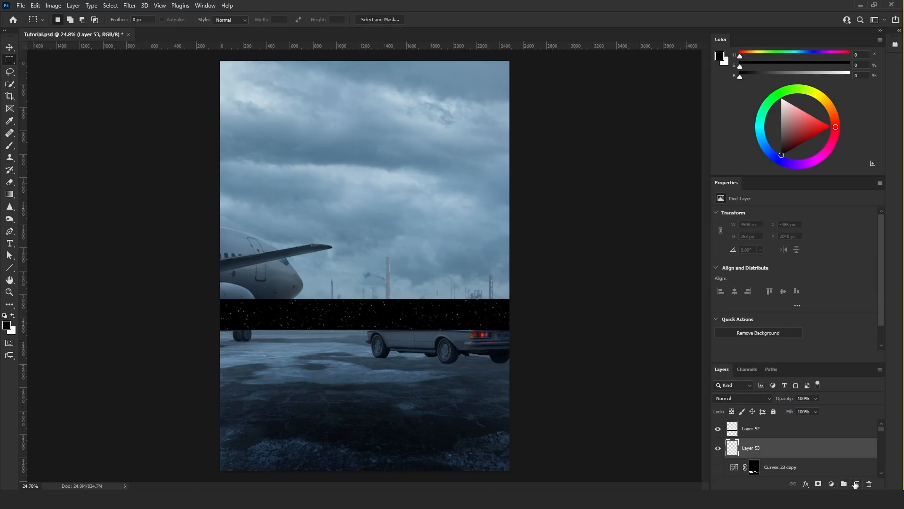
{"action": "key", "text": "shift+F5"}
{"action": "left_click", "coordinate": [442, 232]}
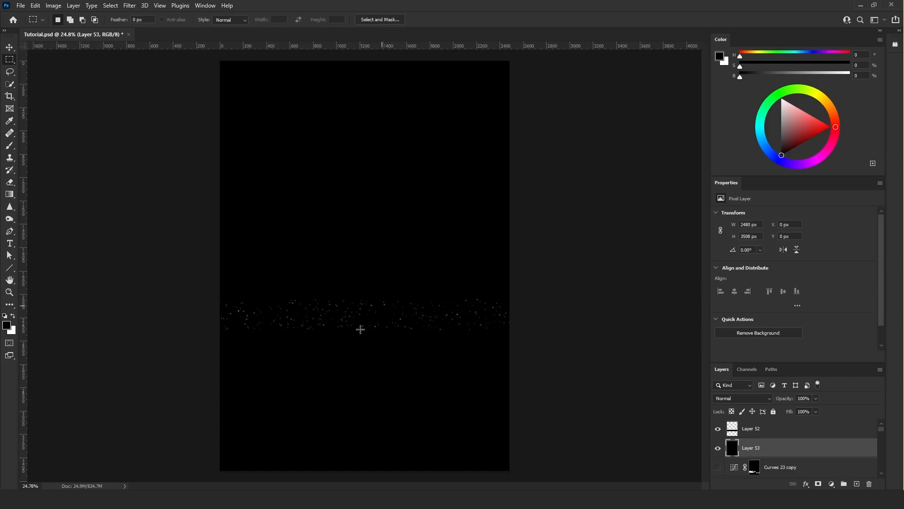
- Crop the overhanging ends of the dot strip to the canvas bounds and merge the strip with the black layer
{"action": "left_click", "coordinate": [782, 428]}
{"action": "key", "text": "ctrl+a"}
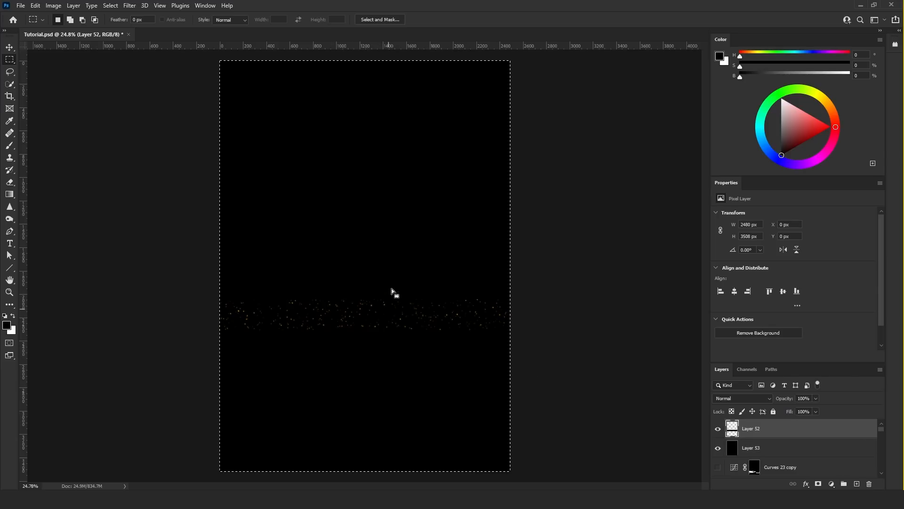
{"action": "left_click", "coordinate": [53, 6]}
{"action": "left_click", "coordinate": [80, 104]}
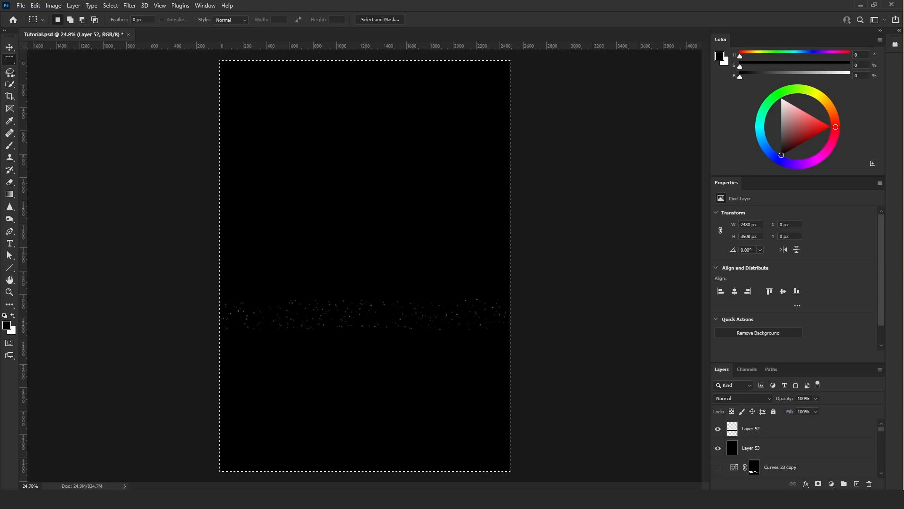
{"action": "left_click", "coordinate": [9, 71]}
{"action": "key", "text": "ctrl+d"}
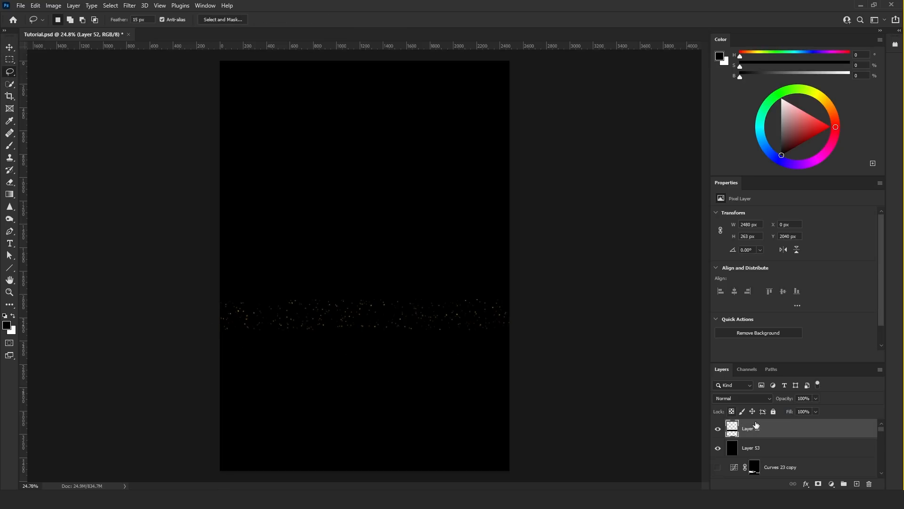
{"action": "left_click", "coordinate": [758, 448], "text": "shift"}
{"action": "key", "text": "ctrl+e"}
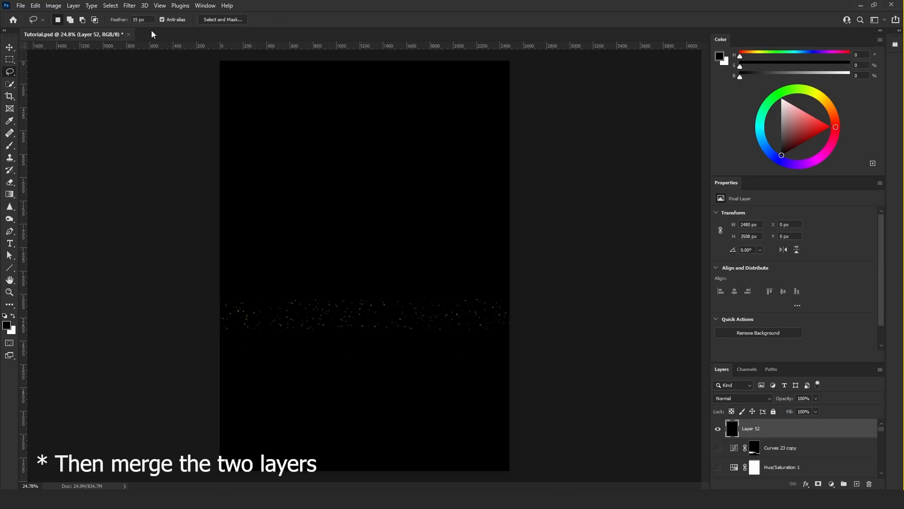
{"action": "left_click", "coordinate": [130, 6]}
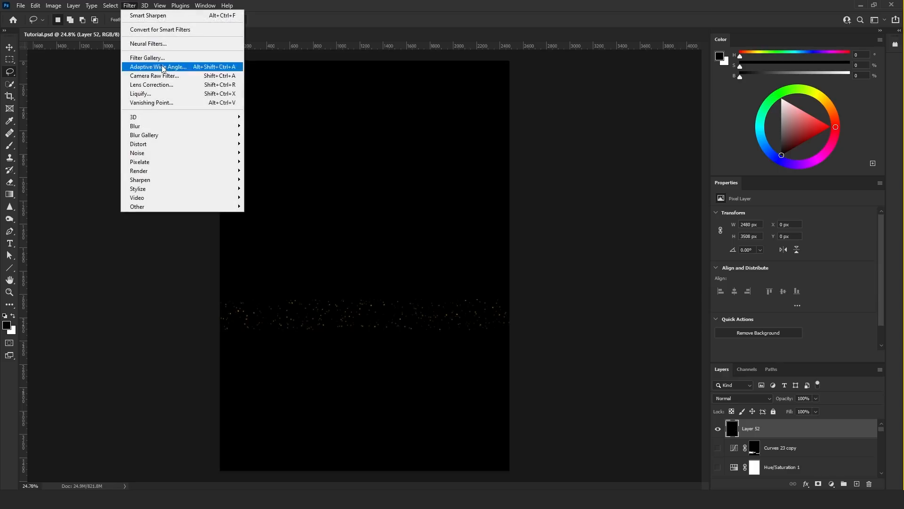
{"action": "mouse_move", "coordinate": [185, 128]}
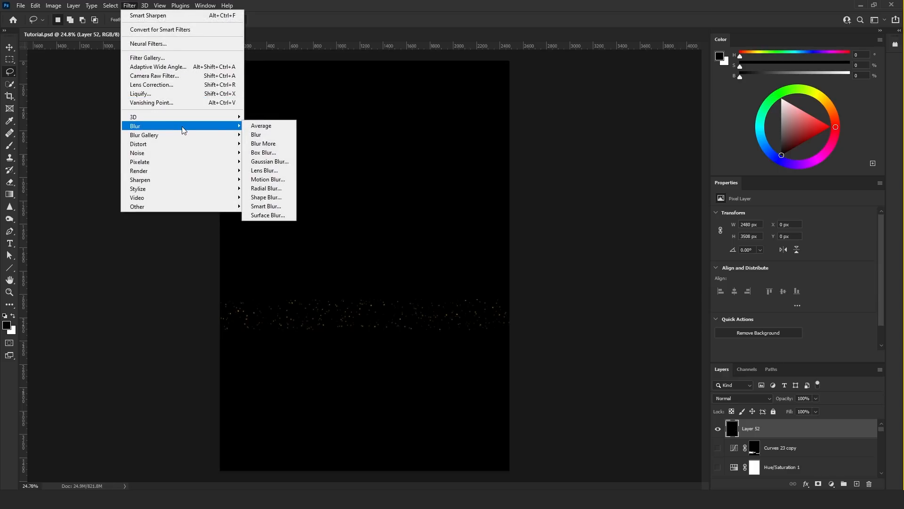
{"action": "left_click", "coordinate": [276, 170]}
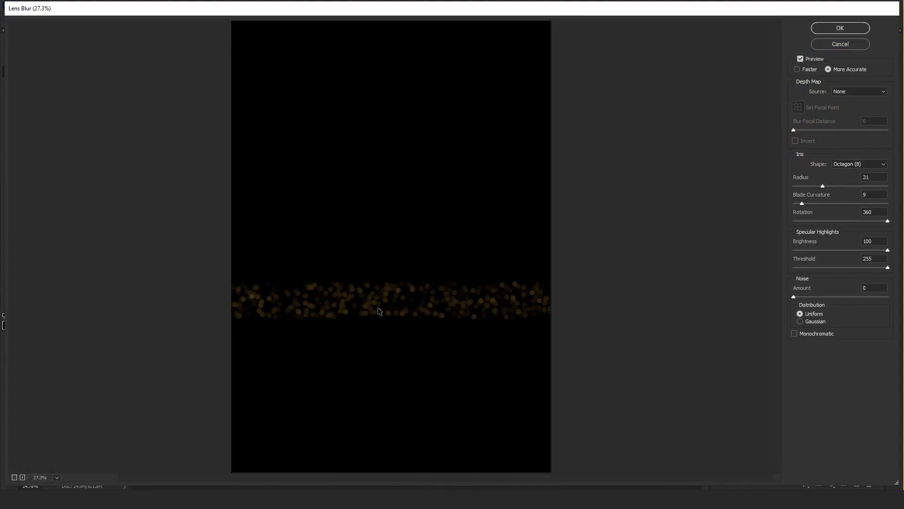
{"action": "left_click", "coordinate": [850, 164]}
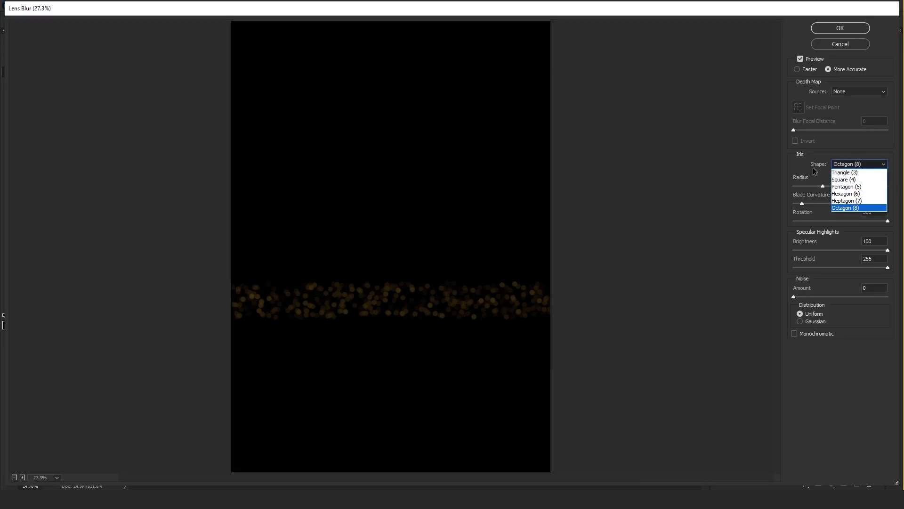
{"action": "left_click", "coordinate": [855, 173]}
{"action": "left_click", "coordinate": [857, 167]}
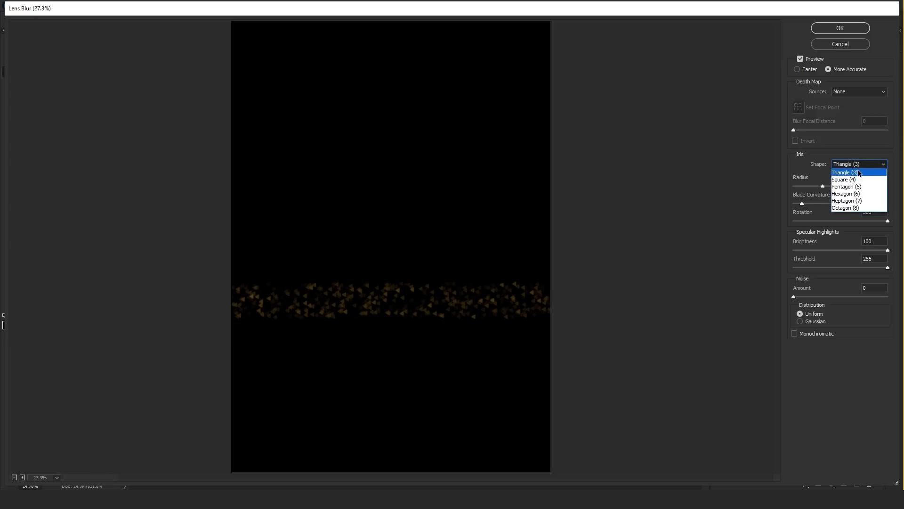
{"action": "left_click", "coordinate": [857, 180]}
{"action": "left_click", "coordinate": [857, 165]}
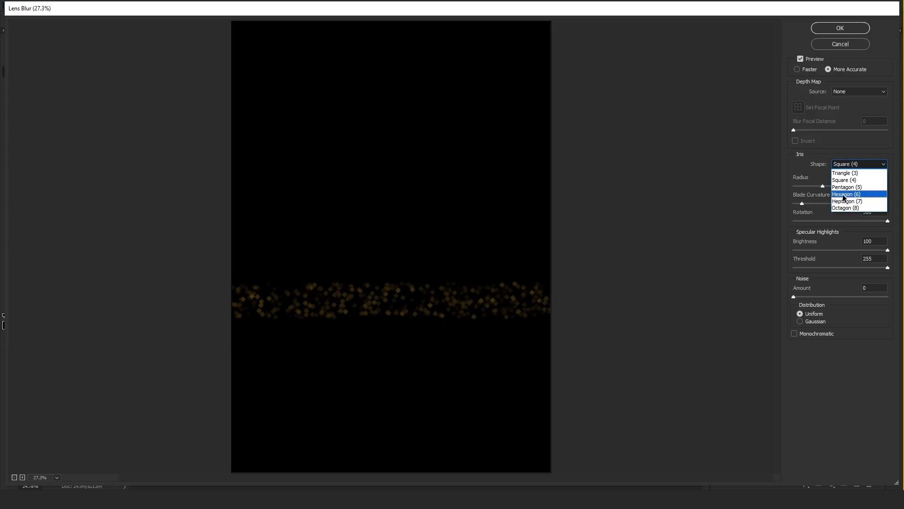
{"action": "left_click", "coordinate": [843, 196]}
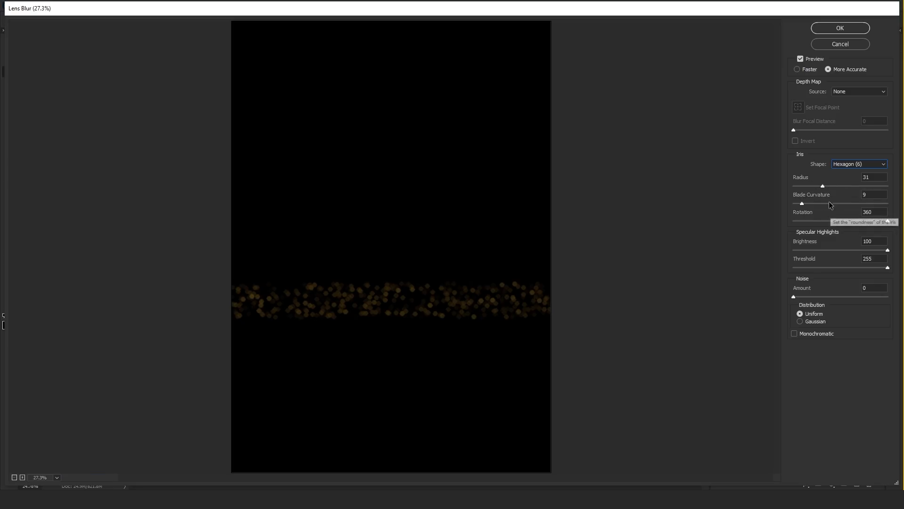
{"action": "left_click", "coordinate": [832, 203]}
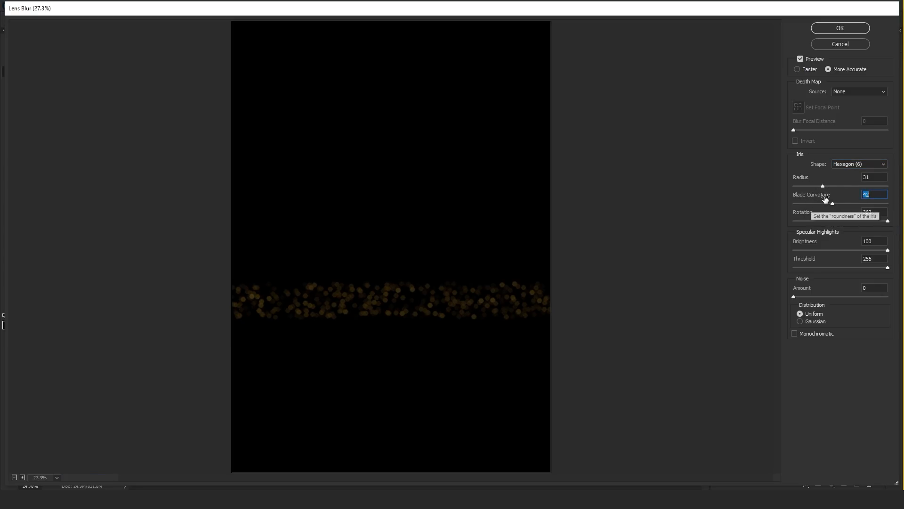
{"action": "left_click", "coordinate": [812, 186]}
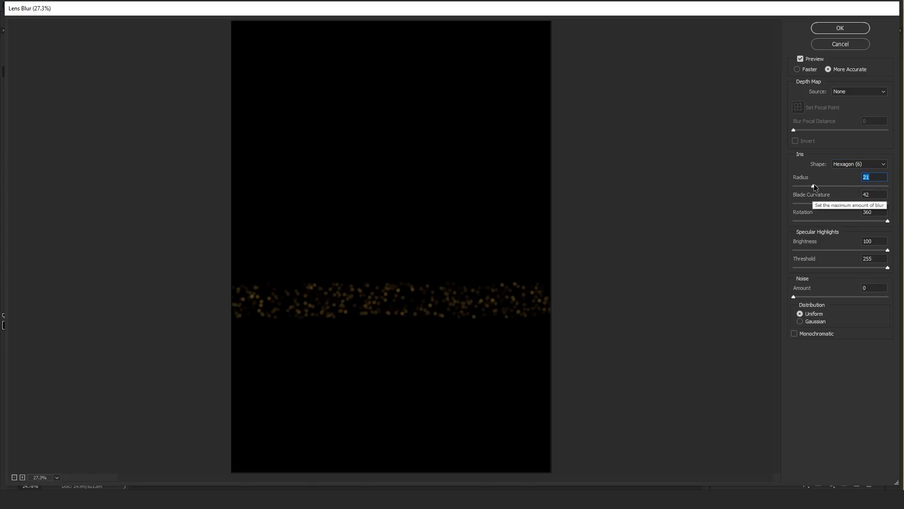
{"action": "left_click_drag", "start_coordinate": [813, 185], "coordinate": [815, 185]}
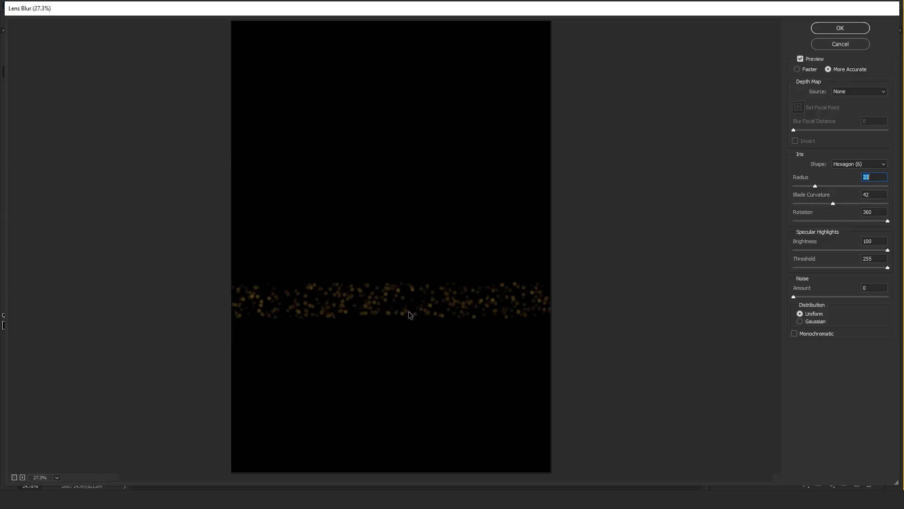
{"action": "left_click", "coordinate": [824, 45]}
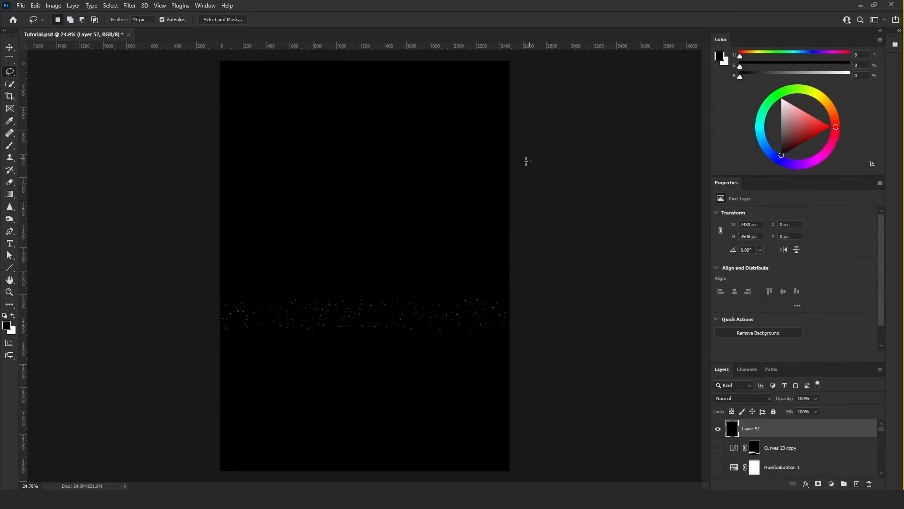
- Darken the fainter dots on the merged dot layer with Levels, setting the shadow input level to 44
{"action": "key", "text": "ctrl+l"}
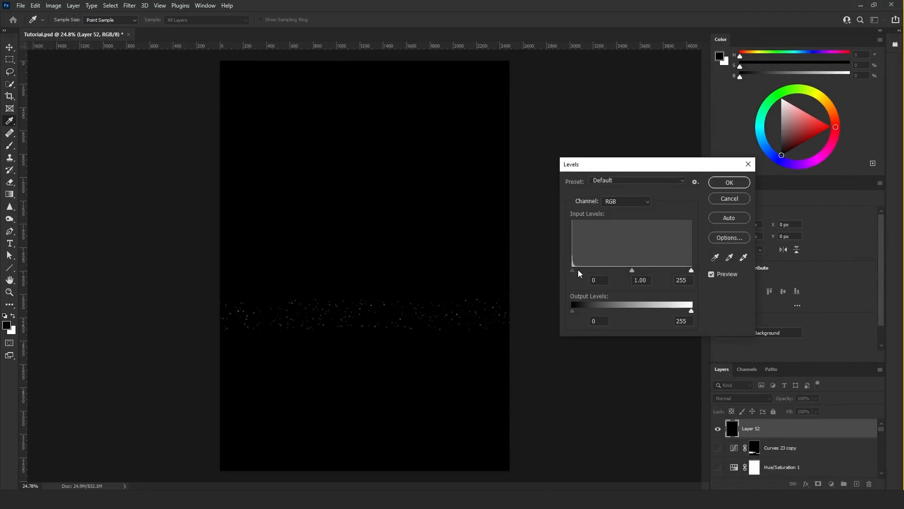
{"action": "left_click_drag", "start_coordinate": [579, 271], "coordinate": [602, 276]}
{"action": "left_click", "coordinate": [602, 277]}
{"action": "type", "text": "44"}
{"action": "left_click", "coordinate": [731, 184]}
{"action": "key", "text": "l"}
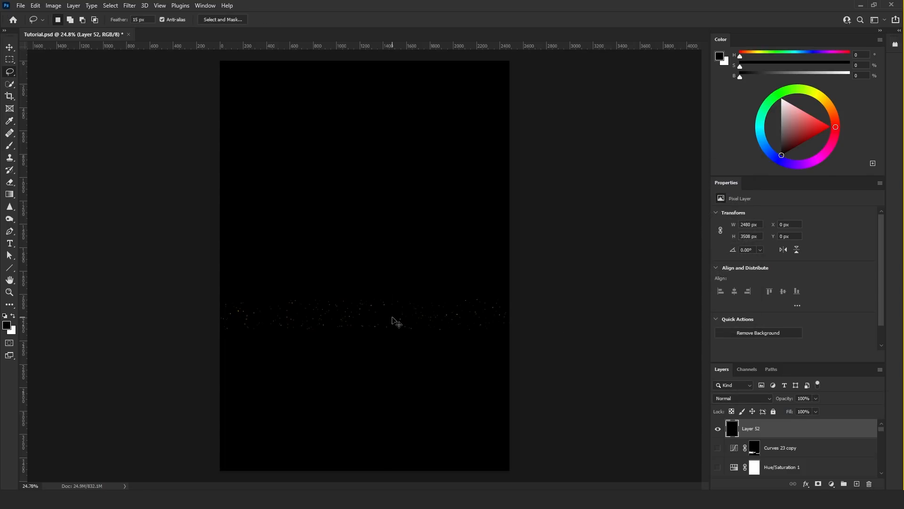
- Darken the dot layer further with a second Levels adjustment, setting the midtone input to 0.70
{"action": "key", "text": "ctrl+l"}
{"action": "left_click_drag", "start_coordinate": [640, 268], "coordinate": [646, 270]}
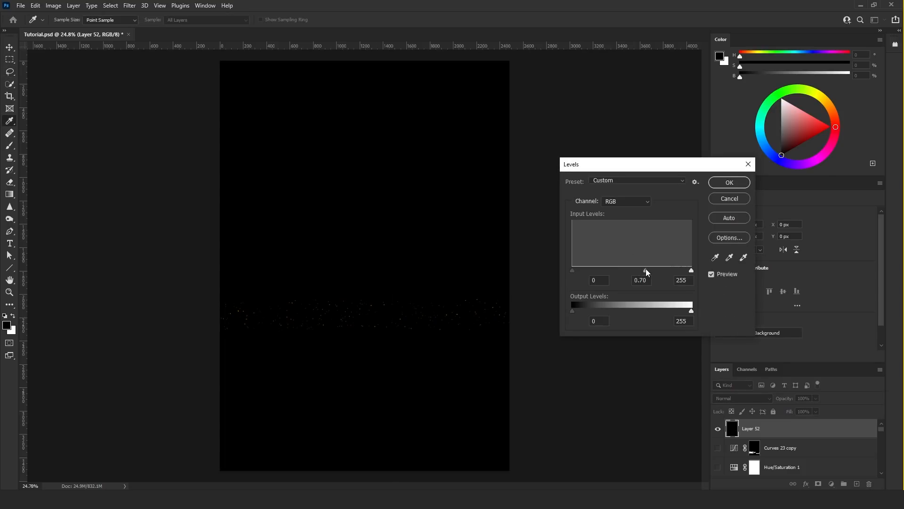
{"action": "left_click", "coordinate": [720, 183]}
{"action": "key", "text": "l"}
- Apply a Lens Blur with an Octagon (8) iris to the dot layer, using a slightly reduced radius and a lower rotation
{"action": "left_click", "coordinate": [133, 6]}
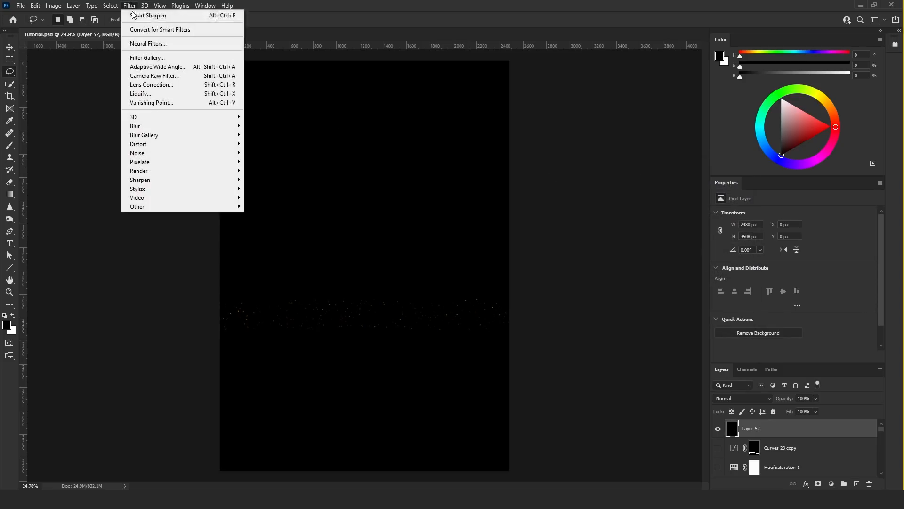
{"action": "mouse_move", "coordinate": [193, 127]}
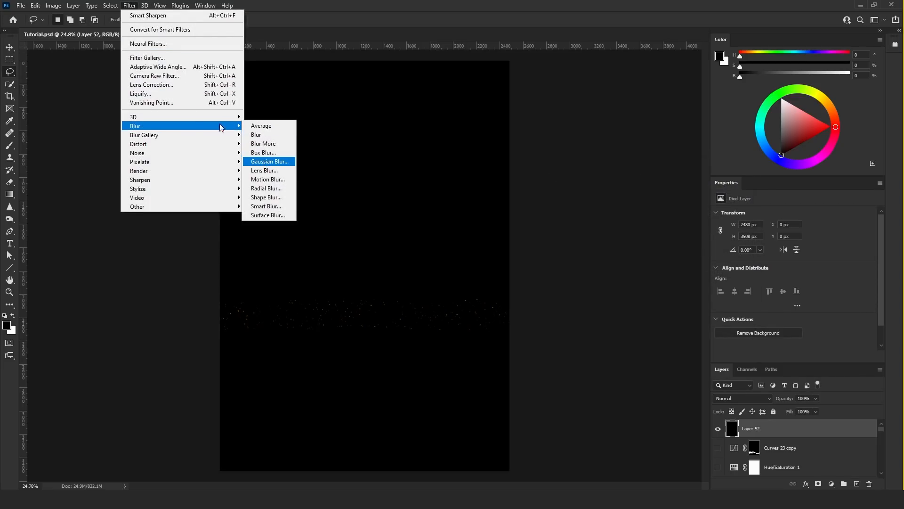
{"action": "left_click", "coordinate": [271, 170]}
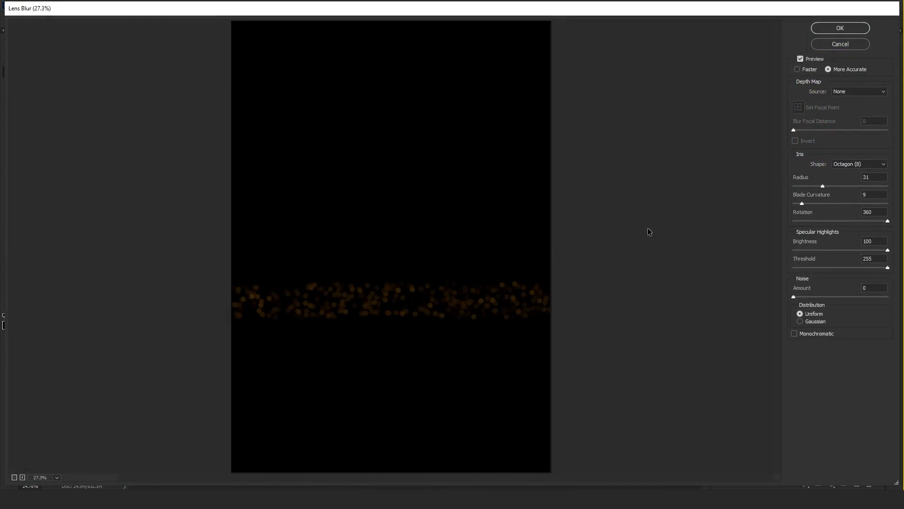
{"action": "left_click_drag", "start_coordinate": [824, 179], "coordinate": [819, 188]}
{"action": "left_click", "coordinate": [839, 221]}
{"action": "left_click", "coordinate": [840, 28]}
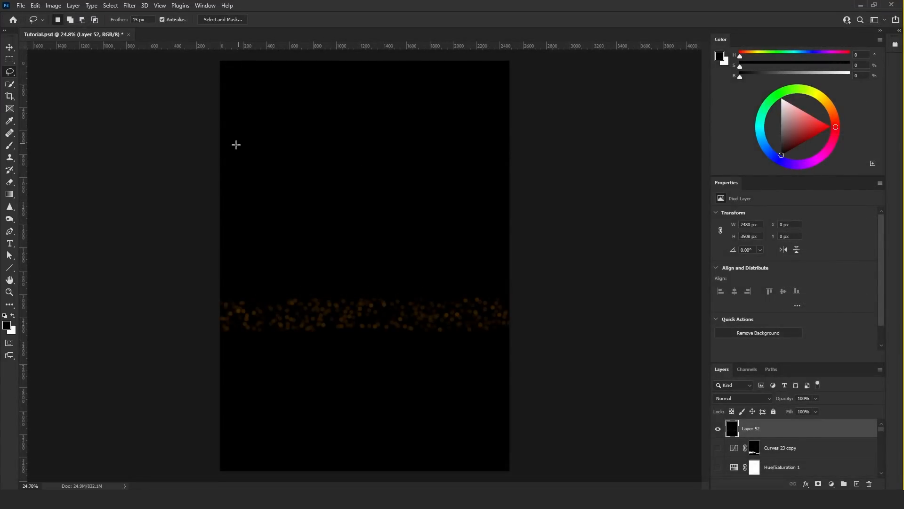
- Apply a Field Blur of about 20 px to the dot layer with Light Bokeh at 73% and Light Range from 10 to 237
{"action": "left_click", "coordinate": [128, 6]}
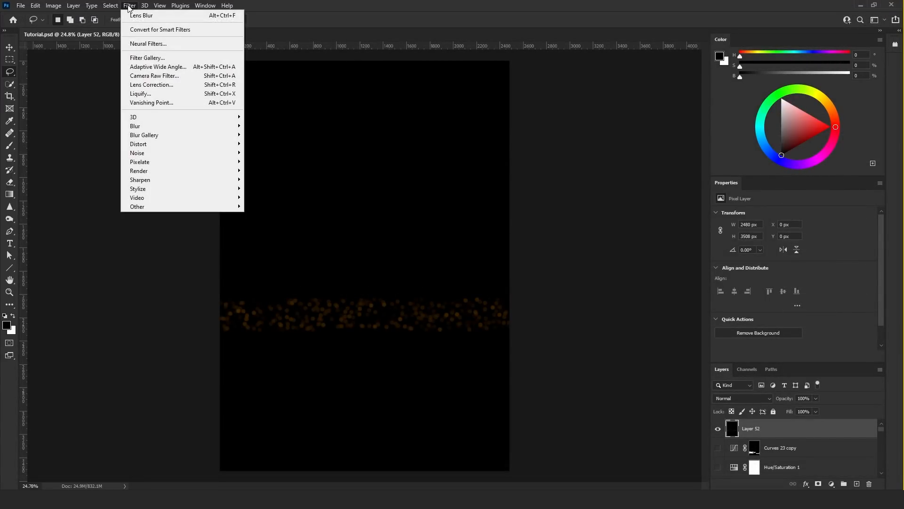
{"action": "mouse_move", "coordinate": [183, 135]}
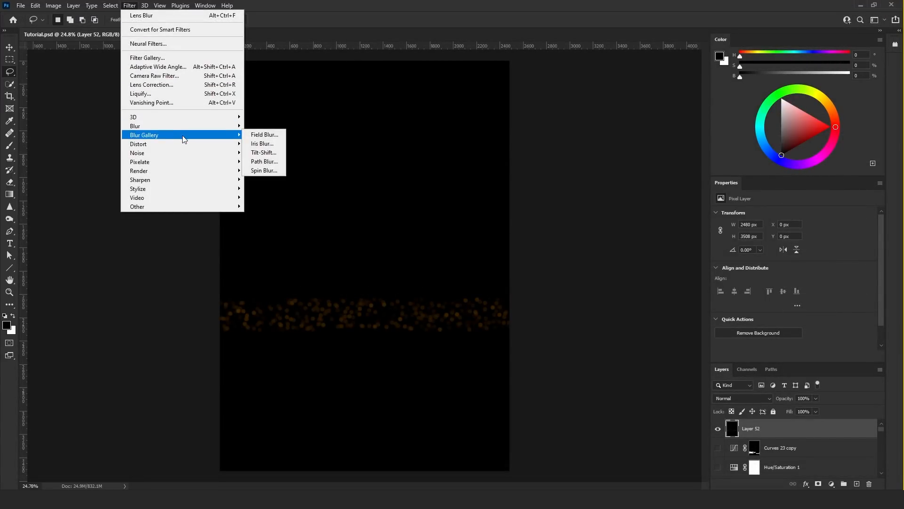
{"action": "left_click", "coordinate": [276, 138]}
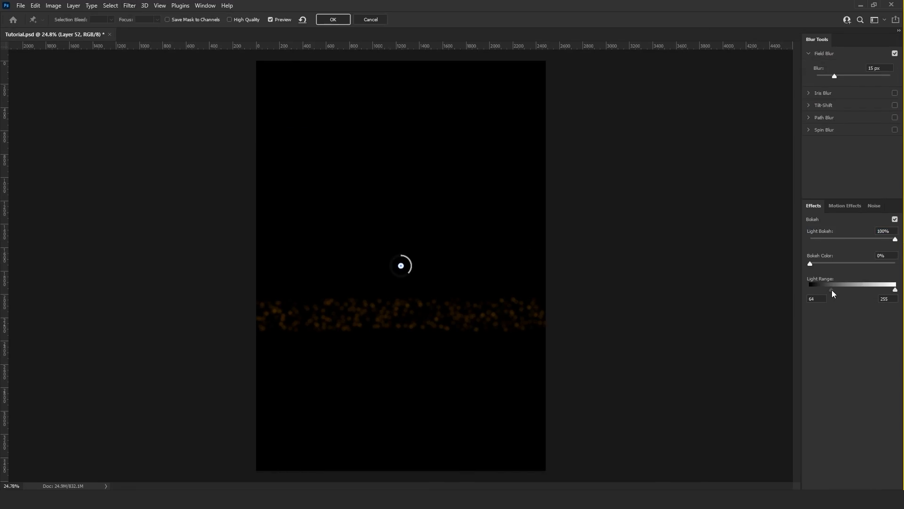
{"action": "left_click_drag", "start_coordinate": [832, 292], "coordinate": [808, 291]}
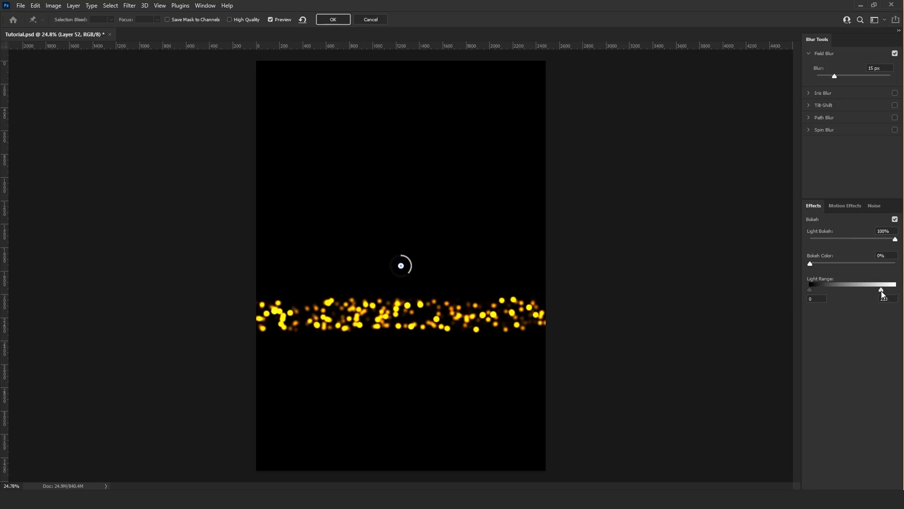
{"action": "mouse_move", "coordinate": [880, 290]}
{"action": "left_mouse_down"}
{"action": "mouse_move", "coordinate": [868, 290]}
{"action": "mouse_move", "coordinate": [890, 290]}
{"action": "left_mouse_up"}
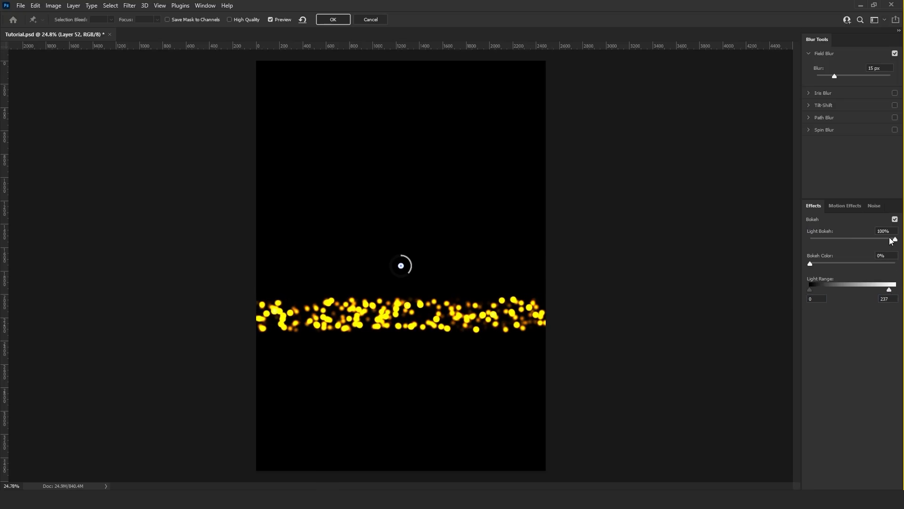
{"action": "left_click_drag", "start_coordinate": [891, 240], "coordinate": [872, 238]}
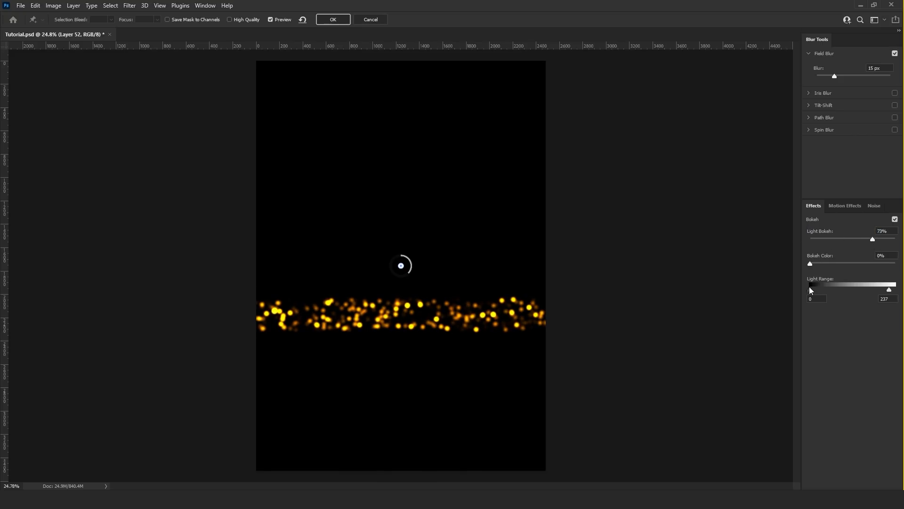
{"action": "left_click_drag", "start_coordinate": [810, 286], "coordinate": [814, 291]}
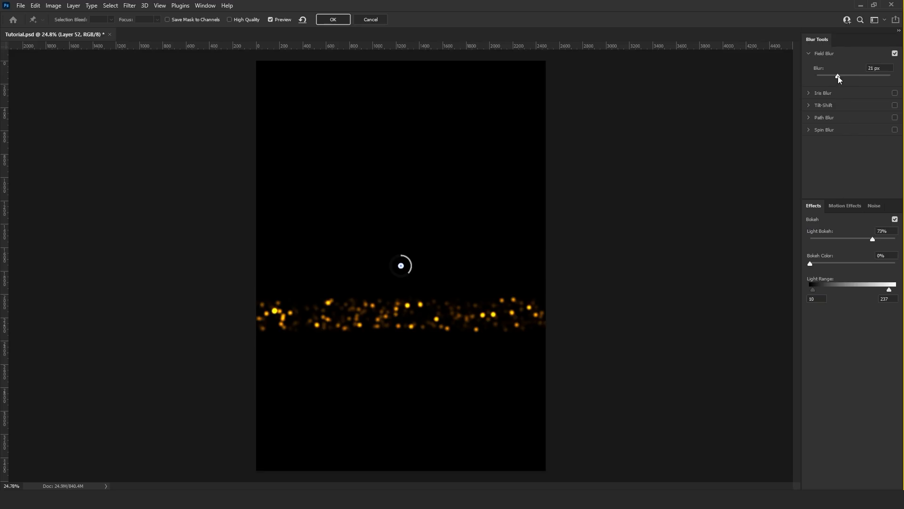
{"action": "left_click_drag", "start_coordinate": [839, 76], "coordinate": [841, 76]}
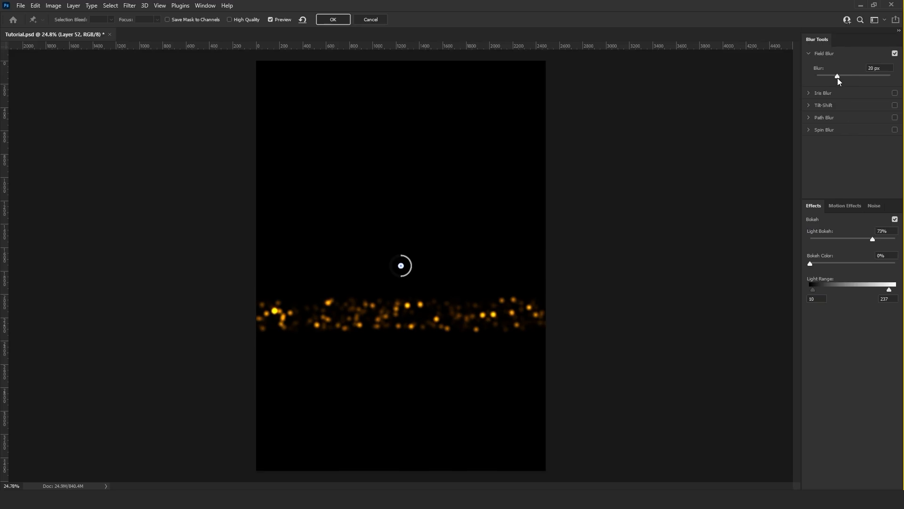
{"action": "left_click_drag", "start_coordinate": [837, 79], "coordinate": [835, 78]}
{"action": "left_click", "coordinate": [334, 19]}
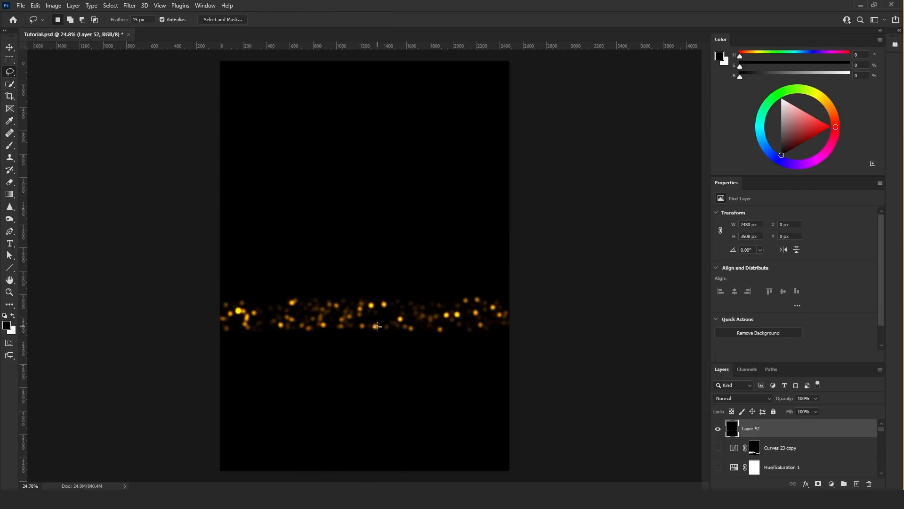
- Deepen the contrast of the glowing bokeh dots with Levels, setting the midtone input to 0.70
{"action": "key", "text": "ctrl+l"}
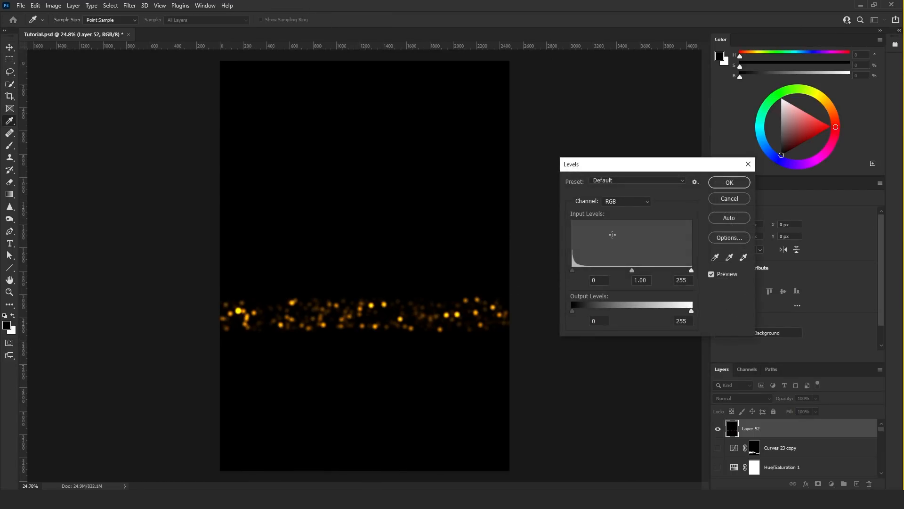
{"action": "left_click_drag", "start_coordinate": [628, 270], "coordinate": [646, 272]}
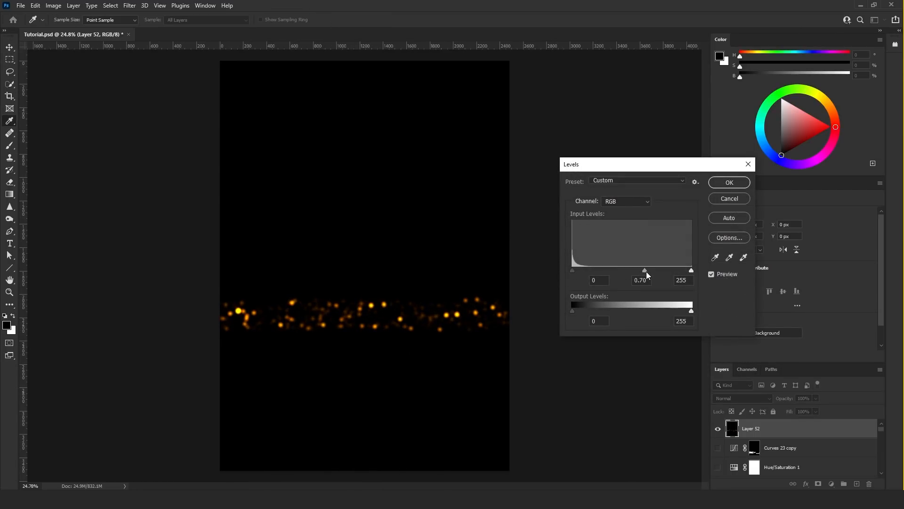
{"action": "left_click", "coordinate": [730, 188]}
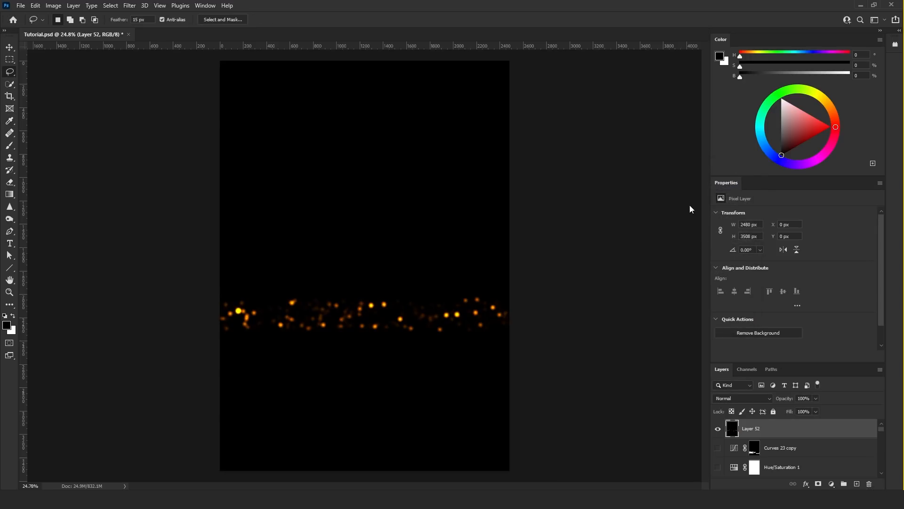
- Set the bokeh layer's blend mode to Screen and move it behind the plane and car, directly above Layer 8
{"action": "left_click", "coordinate": [730, 398]}
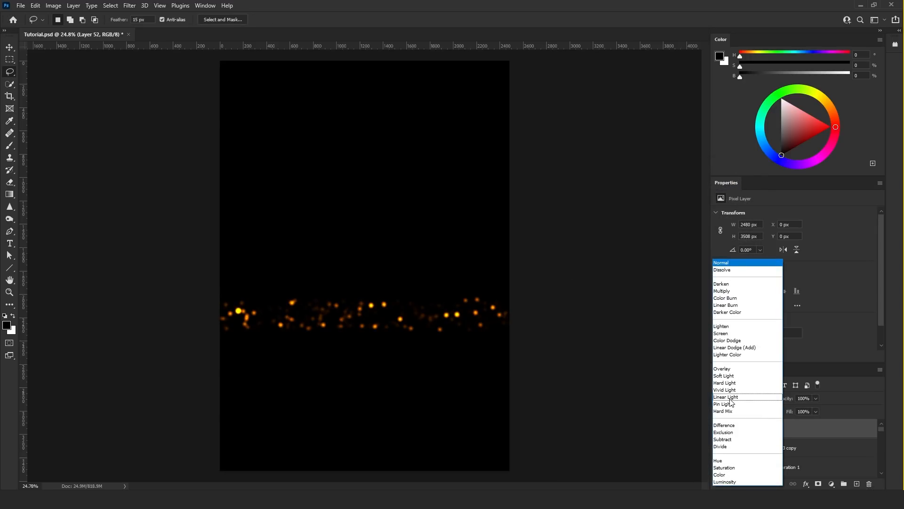
{"action": "left_click", "coordinate": [735, 338]}
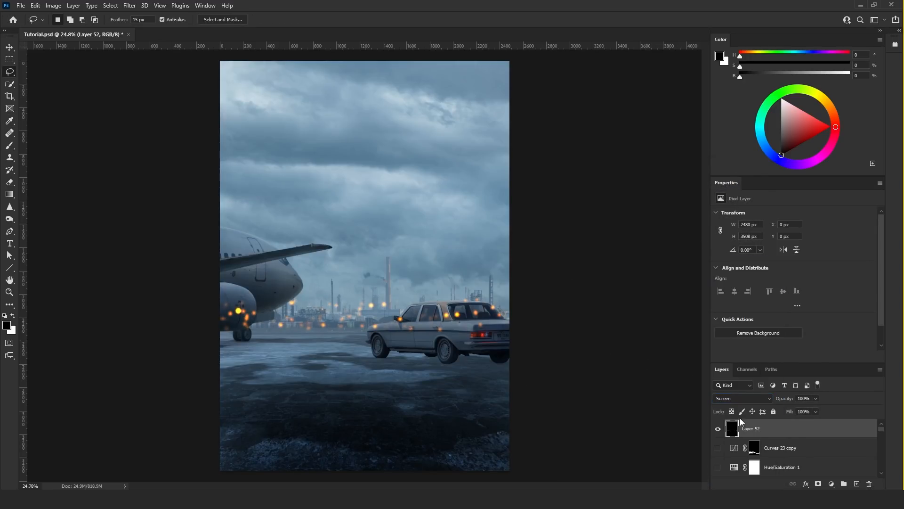
{"action": "scroll", "coordinate": [796, 448], "scroll_direction": "down", "scroll_amount": 5}
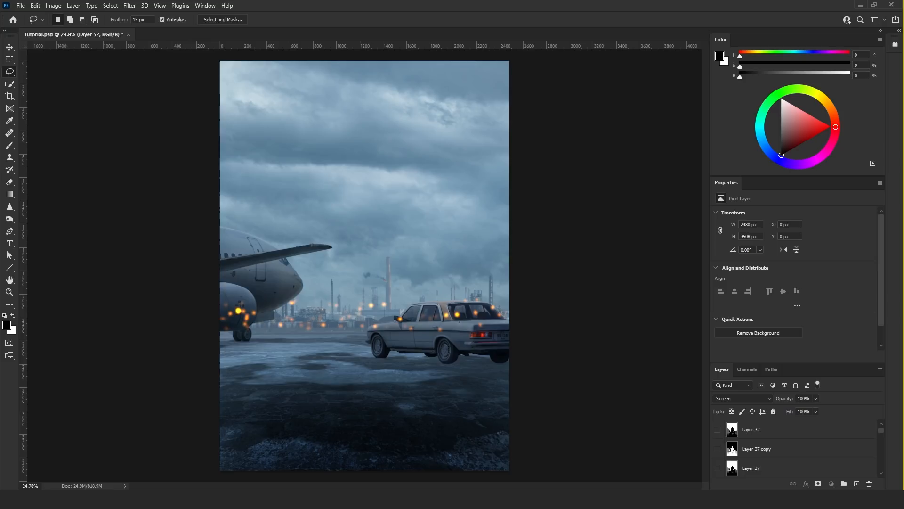
{"action": "scroll", "coordinate": [796, 448], "scroll_direction": "down", "scroll_amount": 8}
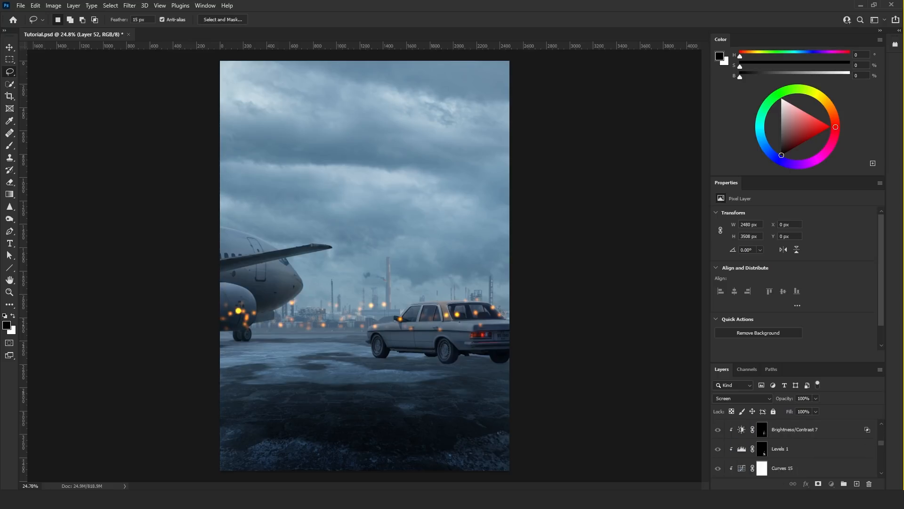
{"action": "left_click_drag", "start_coordinate": [768, 492], "coordinate": [754, 448]}
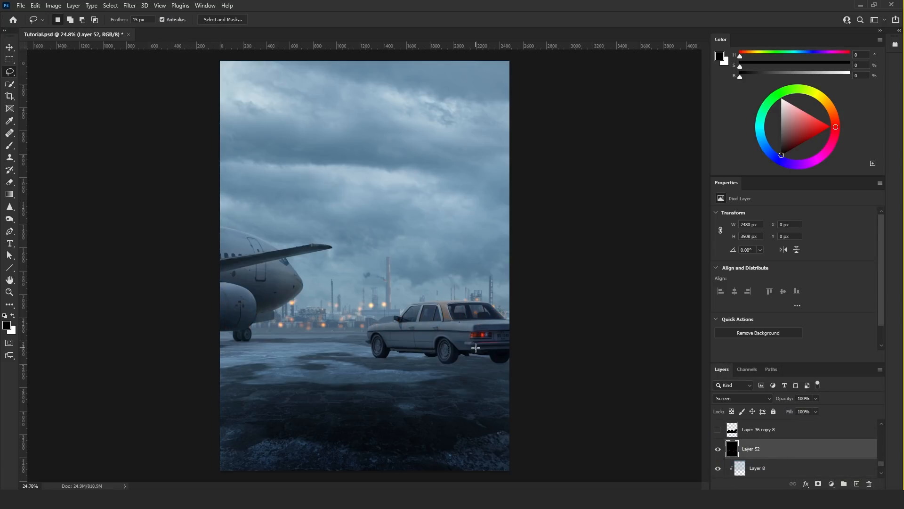
- Scale the bokeh layer down to about 772 × 1092 px over the horizon and place duplicates of it along the skyline behind the car
{"action": "key", "text": "ctrl+t"}
{"action": "left_click_drag", "start_coordinate": [509, 265], "coordinate": [410, 260]}
{"action": "mouse_move", "coordinate": [392, 303]}
{"action": "left_mouse_down"}
{"action": "mouse_move", "coordinate": [339, 332]}
{"action": "mouse_move", "coordinate": [311, 328]}
{"action": "mouse_move", "coordinate": [490, 329]}
{"action": "left_mouse_up"}
{"action": "key", "text": "Return"}
{"action": "key", "text": "ctrl+j"}
{"action": "key", "text": "ctrl+t"}
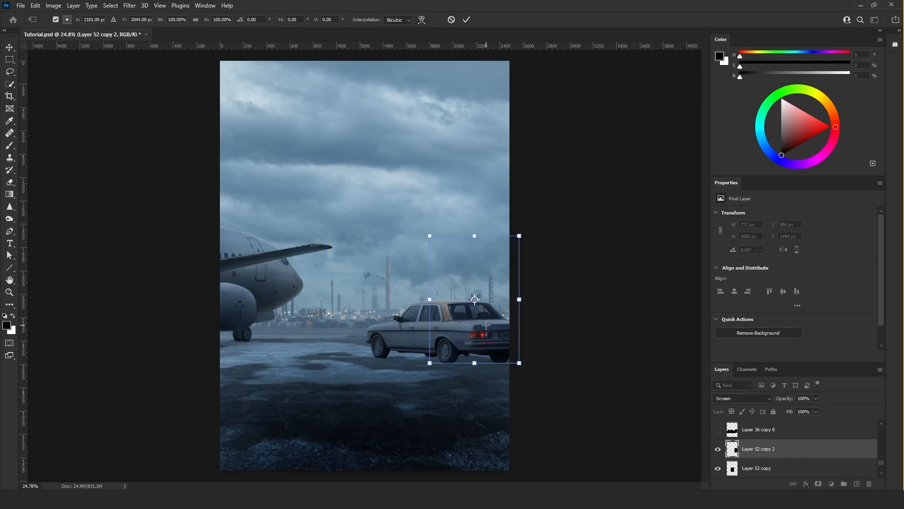
- Duplicate the bokeh layer, rotate the copy by about -89°, and reshape it to put lights on the tall tower behind the car
{"action": "key", "text": "Return"}
{"action": "key", "text": "ctrl+j"}
{"action": "key", "text": "l"}
{"action": "key", "text": "ctrl+t"}
{"action": "left_click_drag", "start_coordinate": [524, 366], "coordinate": [540, 257]}
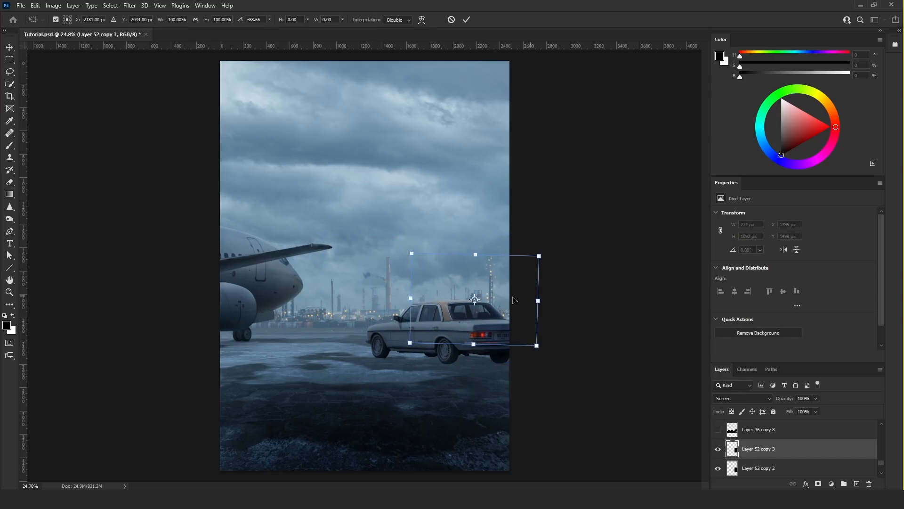
{"action": "left_click_drag", "start_coordinate": [537, 300], "coordinate": [301, 306]}
{"action": "key", "text": "Return"}
- Place more small duplicates of the bokeh lights, about 545 × 392 px, over the remaining towers and the skyline beside the plane
{"action": "key", "text": "ctrl+j"}
{"action": "key", "text": "ctrl+t"}
{"action": "key", "text": "Return"}
{"action": "key", "text": "ctrl+j"}
{"action": "key", "text": "ctrl+t"}
{"action": "key", "text": "Return"}
{"action": "key", "text": "l"}
{"action": "key", "text": "ctrl+j"}
{"action": "key", "text": "ctrl+t"}
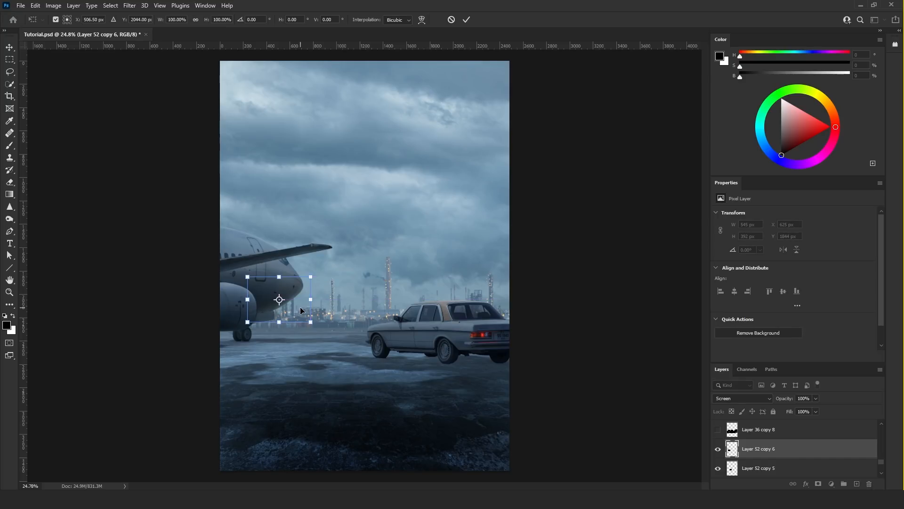
{"action": "key", "text": "Return"}
- Merge Layer 52 and all its copies into one layer and set its blend mode to Screen
{"action": "scroll", "coordinate": [776, 445], "scroll_direction": "down", "scroll_amount": 2}
{"action": "scroll", "coordinate": [769, 463], "scroll_direction": "down", "scroll_amount": 2}
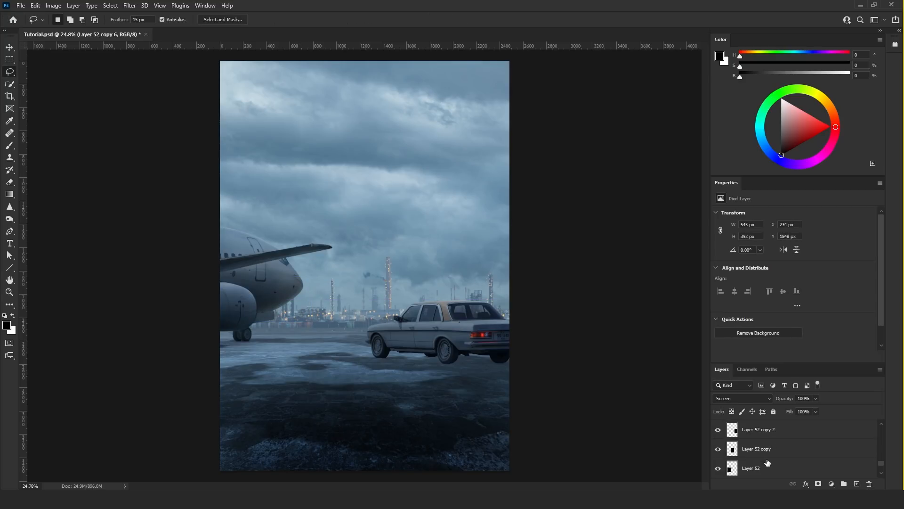
{"action": "left_click", "coordinate": [757, 467], "text": "shift"}
{"action": "key", "text": "ctrl+e"}
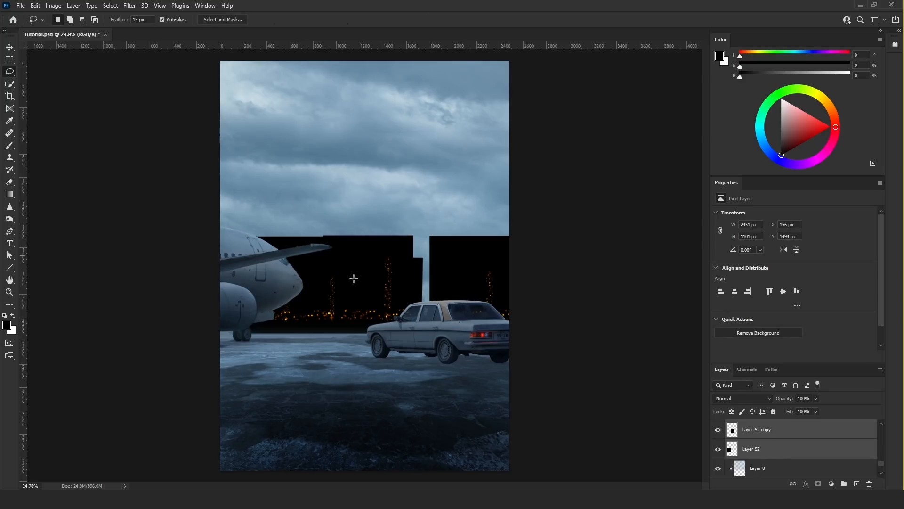
{"action": "left_click", "coordinate": [731, 398]}
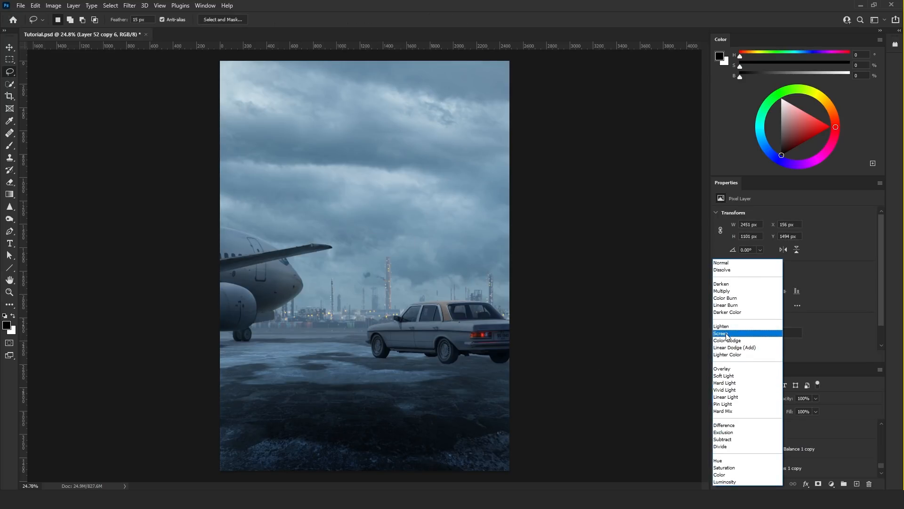
{"action": "left_click", "coordinate": [730, 336]}
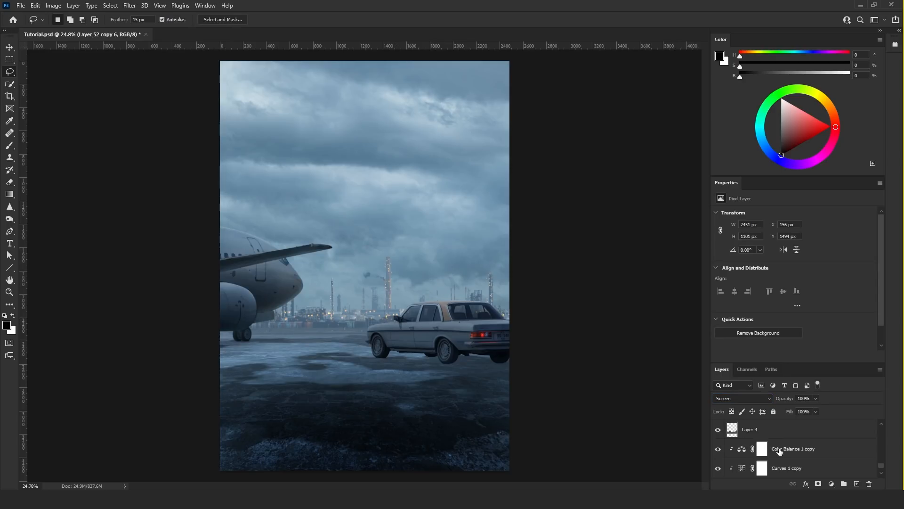
- Examine the grayscale silhouette map on Layer 32 as a reference for the scene's depth
{"action": "scroll", "coordinate": [780, 451], "scroll_direction": "up", "scroll_amount": 5}
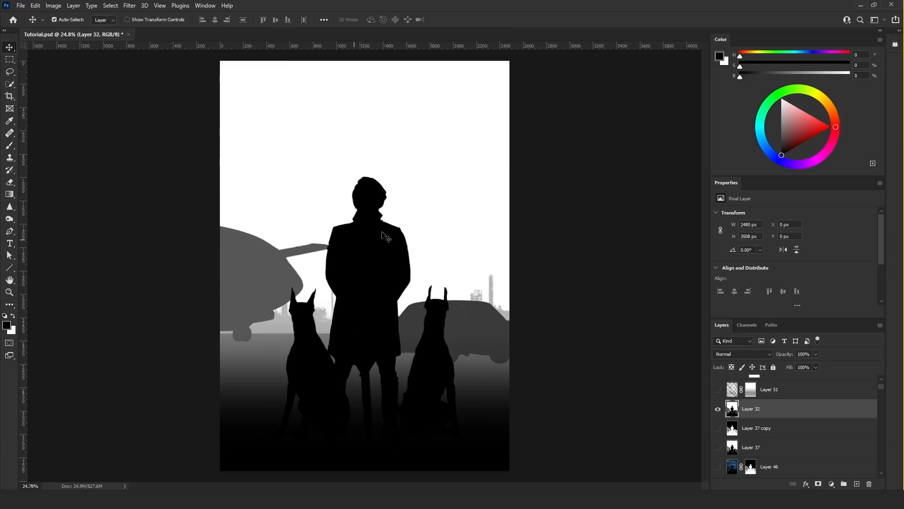
{"action": "scroll", "coordinate": [375, 286], "scroll_direction": "down", "scroll_amount": 3}
{"action": "scroll", "coordinate": [359, 298], "scroll_direction": "up", "scroll_amount": 3}
{"action": "key", "text": "ctrl+z"}
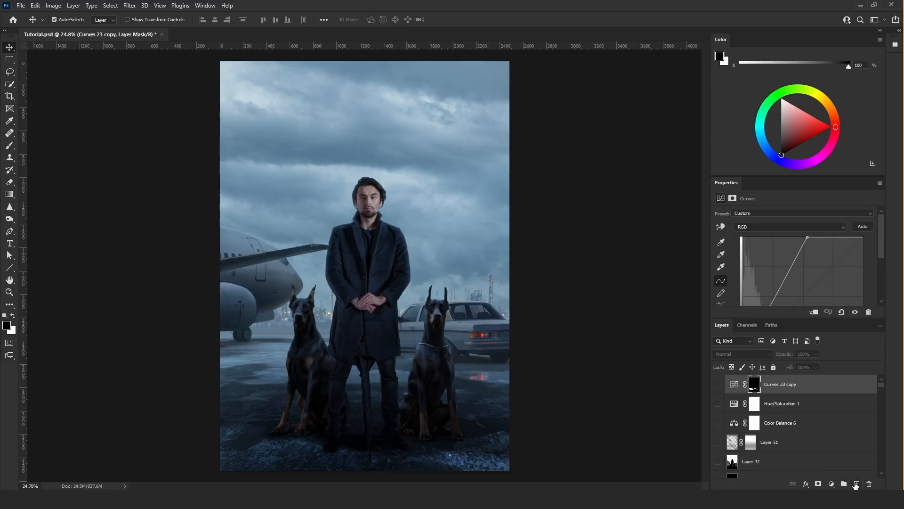
- Add a new layer above all the others and fill it with white
{"action": "left_click", "coordinate": [857, 484]}
{"action": "key", "text": "shift+F5"}
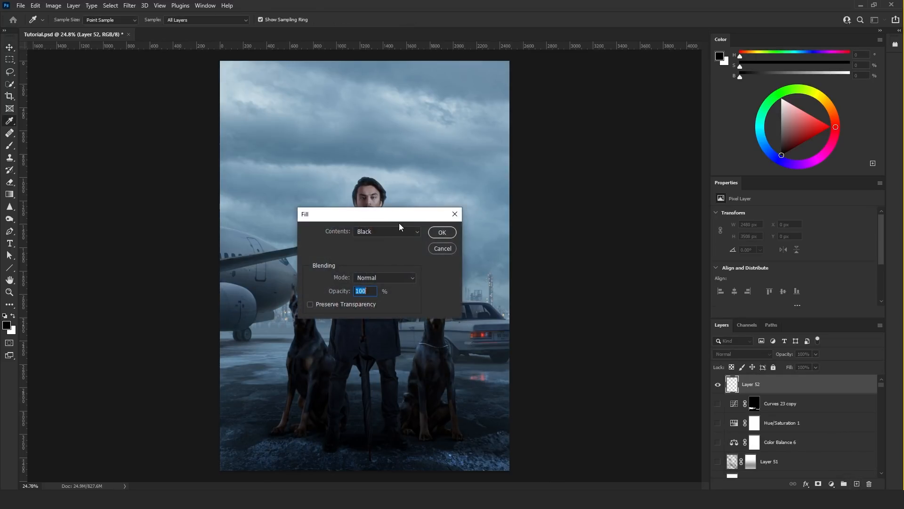
{"action": "left_click", "coordinate": [386, 231]}
{"action": "left_click", "coordinate": [388, 322]}
{"action": "left_click", "coordinate": [442, 233]}
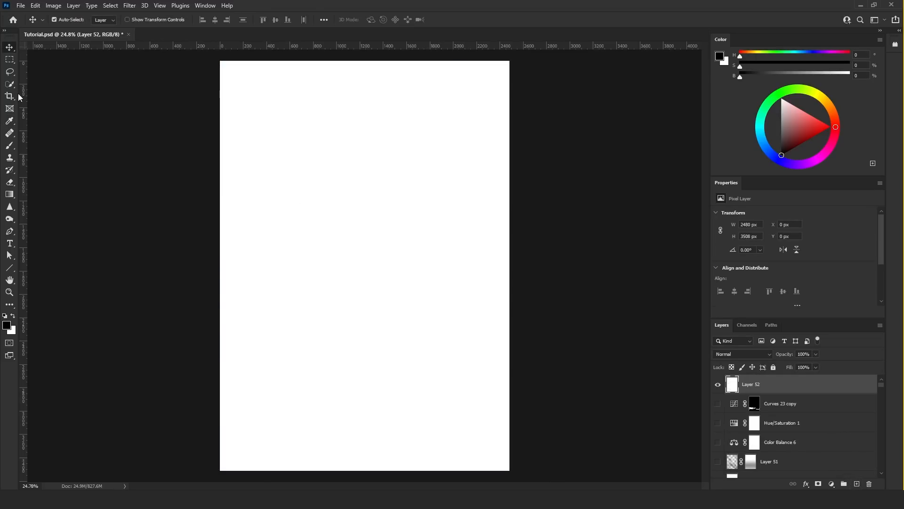
{"action": "key", "text": "l"}
- Load the skyline layer's outline as a selection and darken that area of the white layer with Hue/Saturation Lightness at -27
{"action": "scroll", "coordinate": [758, 414], "scroll_direction": "down", "scroll_amount": 15}
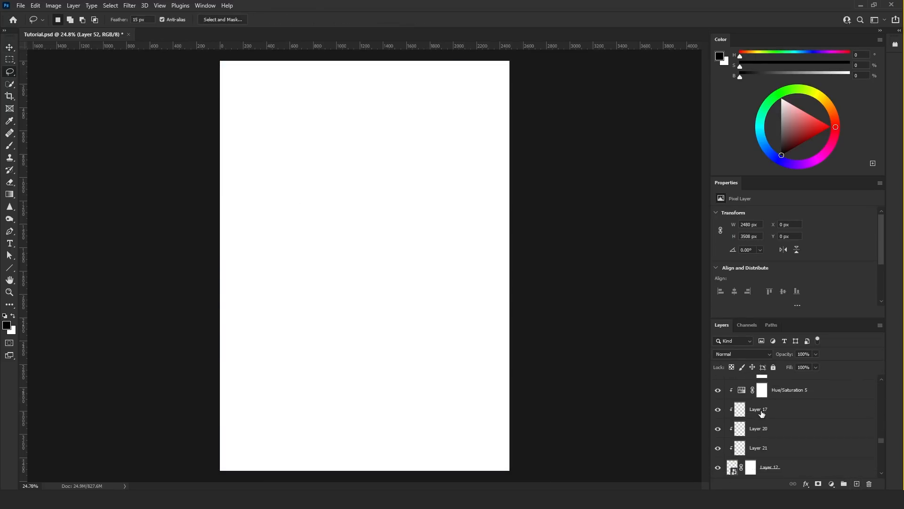
{"action": "scroll", "coordinate": [763, 417], "scroll_direction": "down", "scroll_amount": 4}
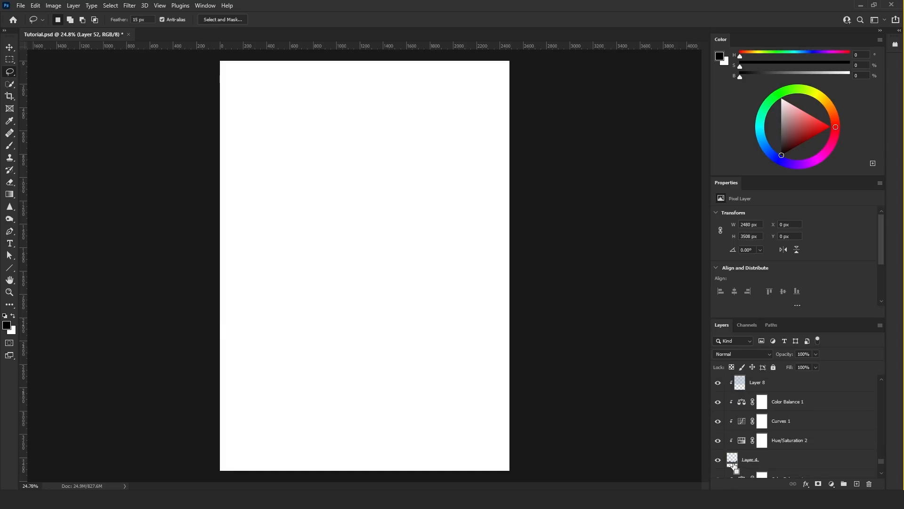
{"action": "left_click", "coordinate": [733, 460], "text": "ctrl"}
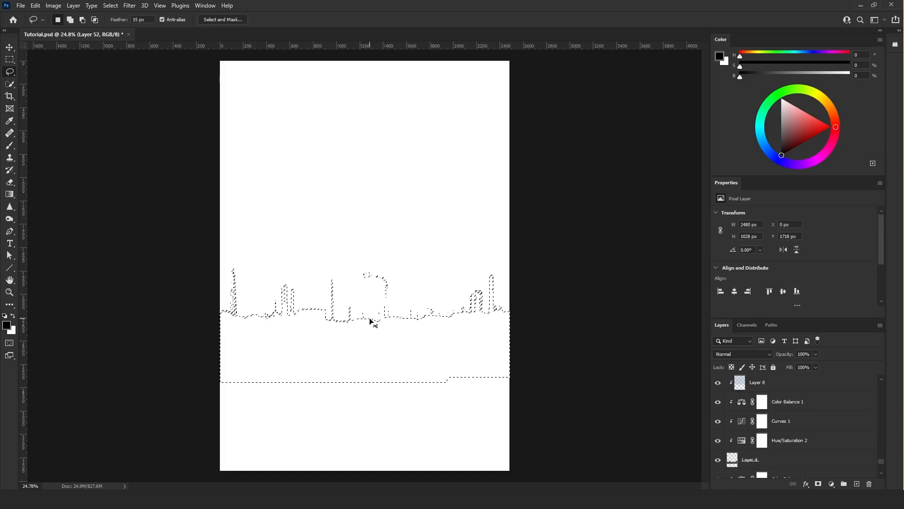
{"action": "key", "text": "ctrl+u"}
{"action": "left_click_drag", "start_coordinate": [601, 291], "coordinate": [596, 290]}
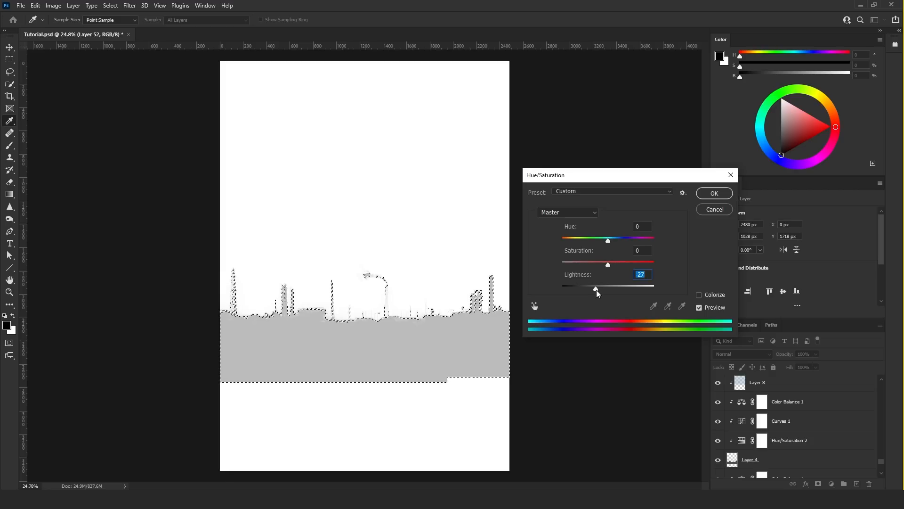
{"action": "left_click", "coordinate": [714, 193]}
- Load the outline of the ground on Layer 3 as a selection
{"action": "scroll", "coordinate": [751, 400], "scroll_direction": "up", "scroll_amount": 3}
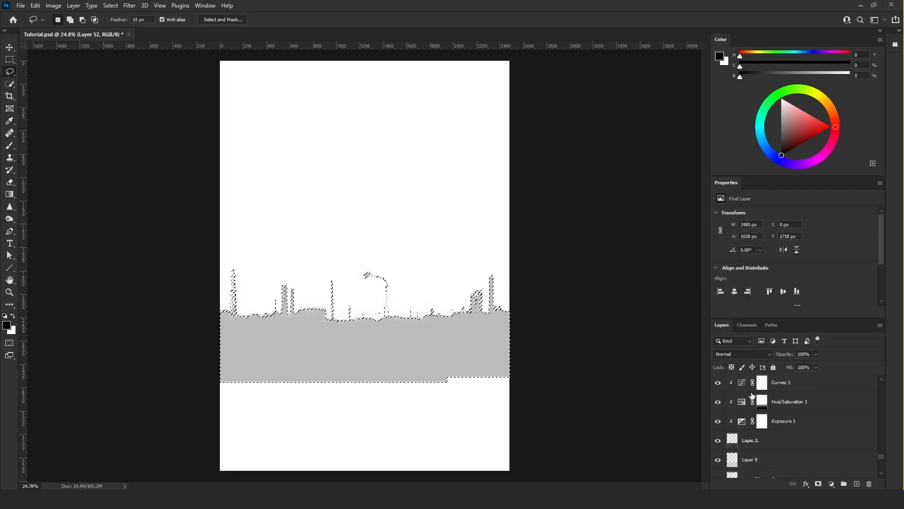
{"action": "left_click", "coordinate": [747, 443]}
{"action": "left_click", "coordinate": [730, 441], "text": "ctrl"}
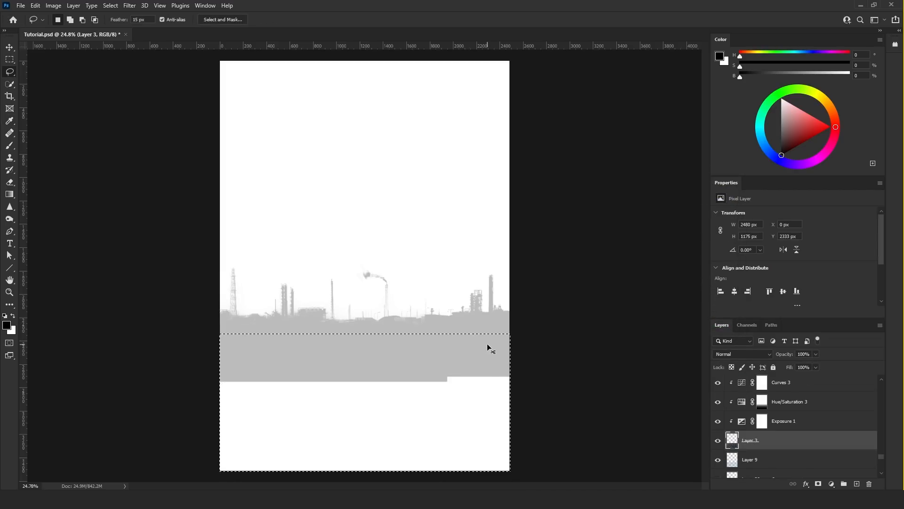
{"action": "key", "text": "ctrl+u"}
{"action": "left_click", "coordinate": [560, 291]}
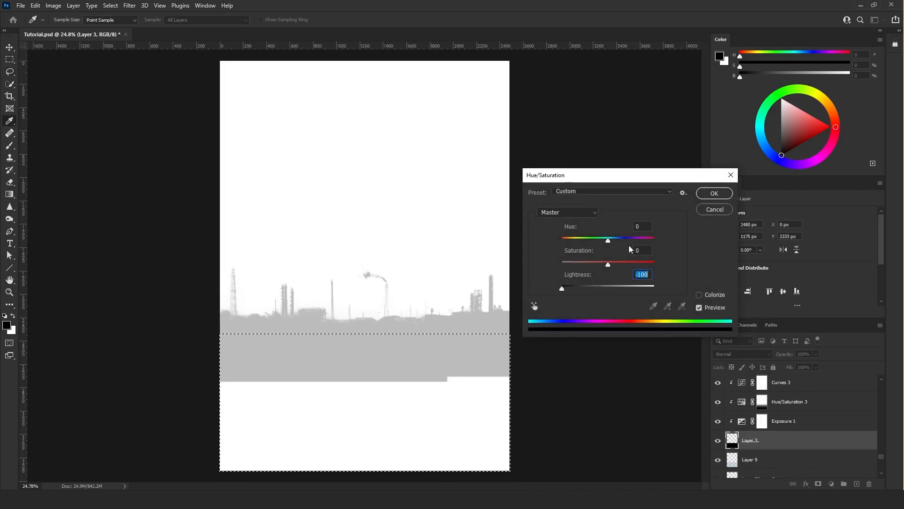
{"action": "left_click", "coordinate": [715, 209]}
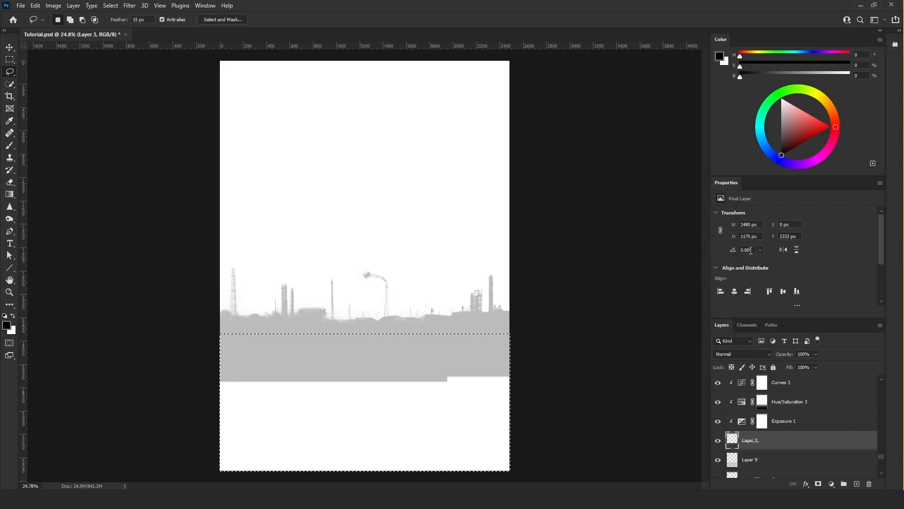
- Turn the selected ground area of the top layer, Layer 52, black with a Hue/Saturation Lightness adjustment
{"action": "left_click_drag", "start_coordinate": [881, 456], "coordinate": [770, 386]}
{"action": "left_click", "coordinate": [770, 387]}
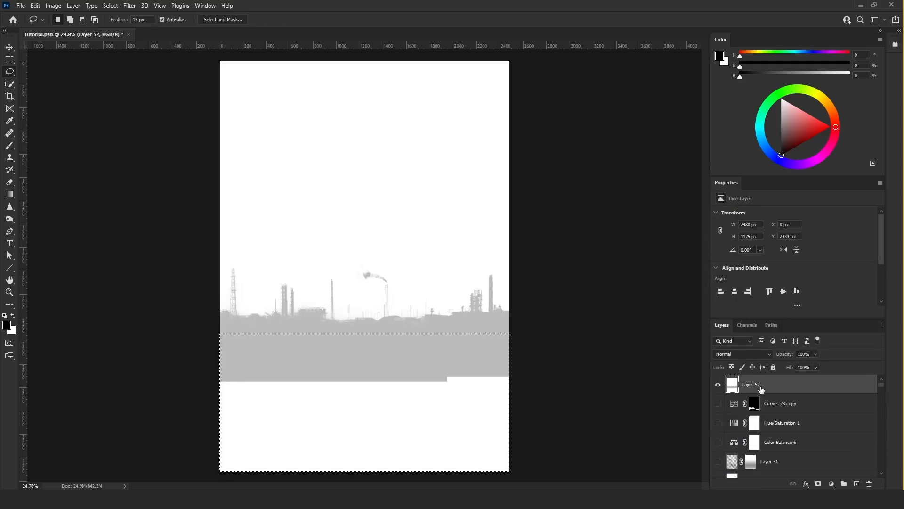
{"action": "key", "text": "ctrl+u"}
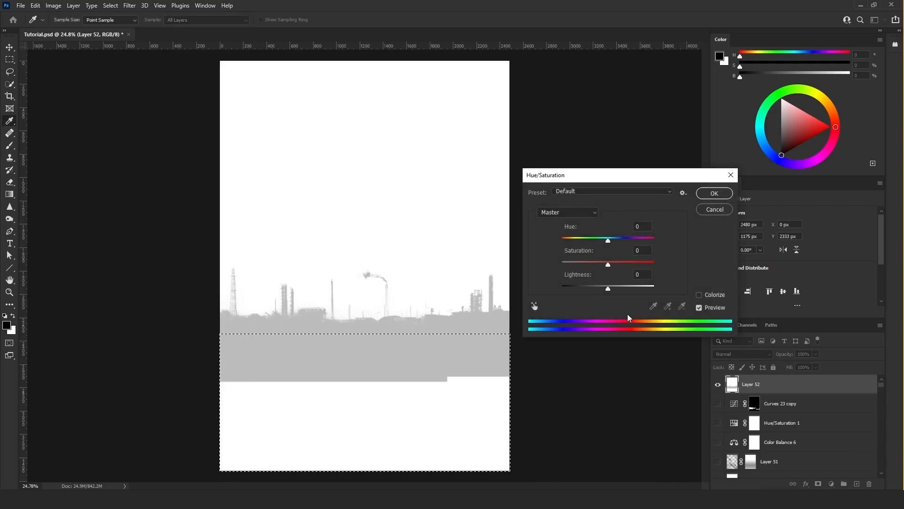
{"action": "left_click", "coordinate": [714, 194]}
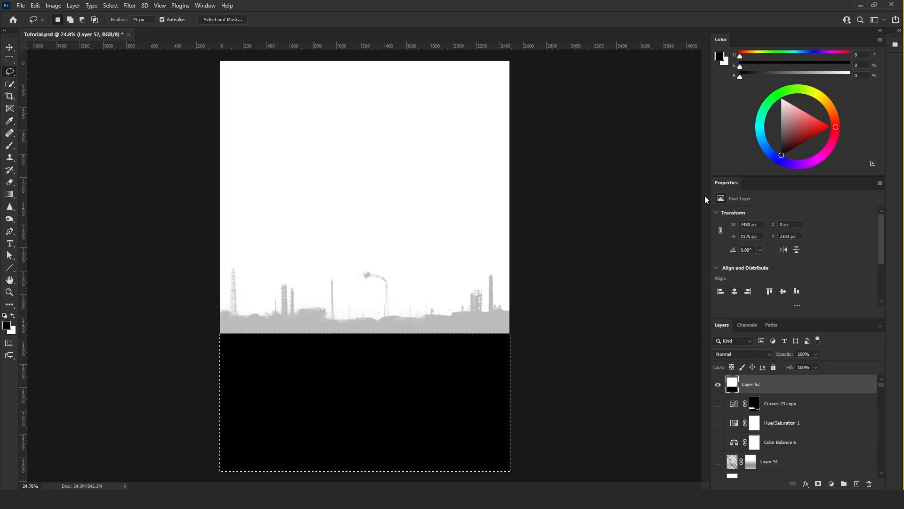
- Lighten the black ground area to mid gray with Hue/Saturation Lightness at +48
{"action": "key", "text": "ctrl+u"}
{"action": "left_click_drag", "start_coordinate": [607, 289], "coordinate": [631, 287]}
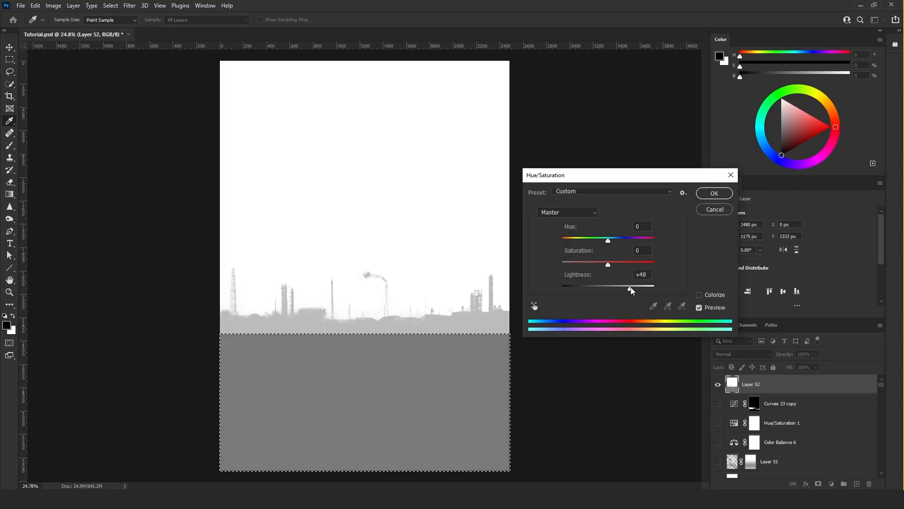
{"action": "left_click", "coordinate": [714, 193]}
{"action": "key", "text": "l"}
- Load the car's outline from Layer 12 as a selection and turn its silhouette black with Hue/Saturation Lightness at -100
{"action": "scroll", "coordinate": [772, 416], "scroll_direction": "down", "scroll_amount": 5}
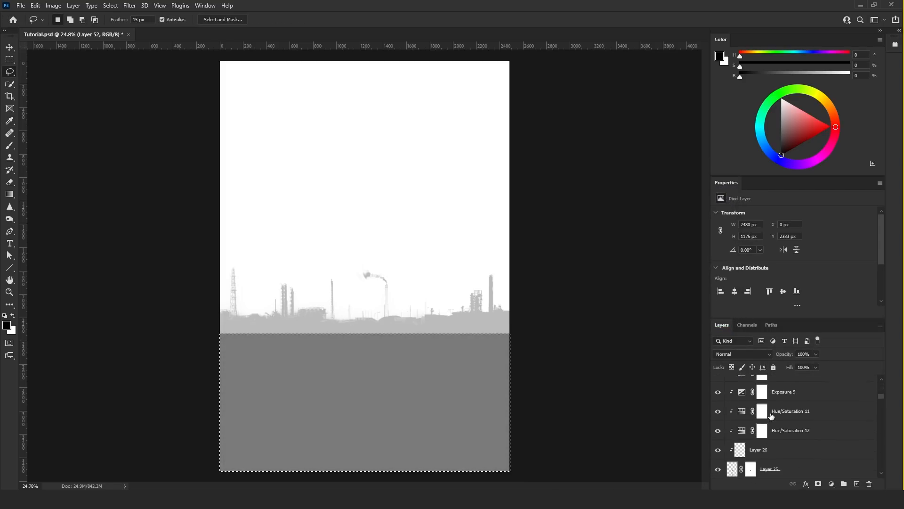
{"action": "scroll", "coordinate": [777, 415], "scroll_direction": "down", "scroll_amount": 6}
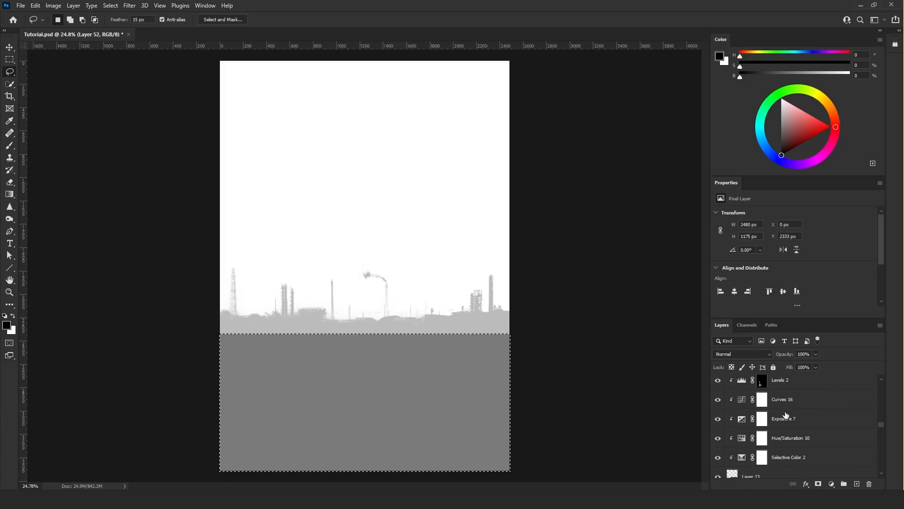
{"action": "scroll", "coordinate": [782, 416], "scroll_direction": "down", "scroll_amount": 6}
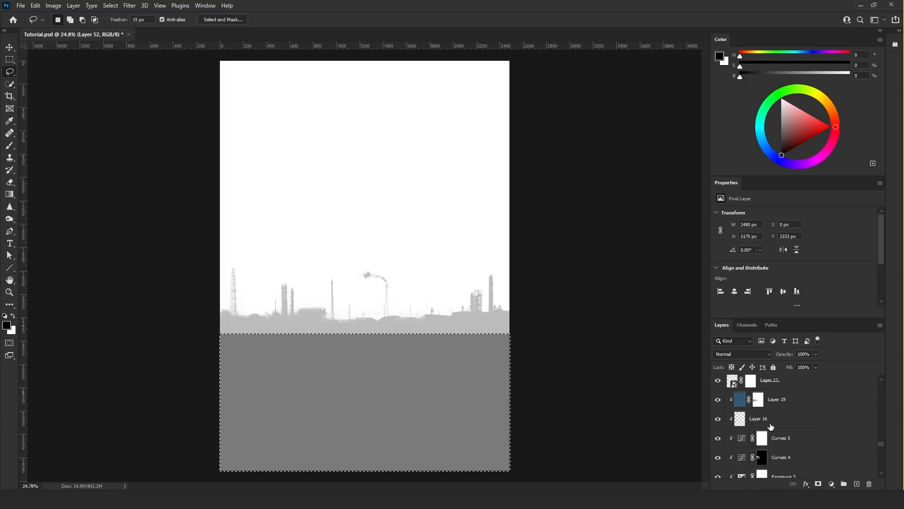
{"action": "scroll", "coordinate": [771, 426], "scroll_direction": "up", "scroll_amount": 1}
{"action": "left_click", "coordinate": [737, 419], "text": "ctrl"}
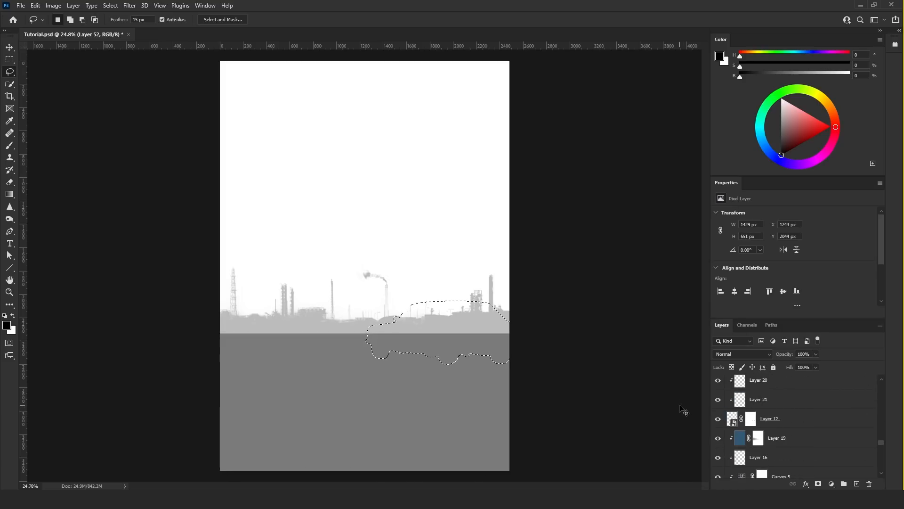
{"action": "key", "text": "ctrl+u"}
{"action": "left_click_drag", "start_coordinate": [608, 288], "coordinate": [543, 290]}
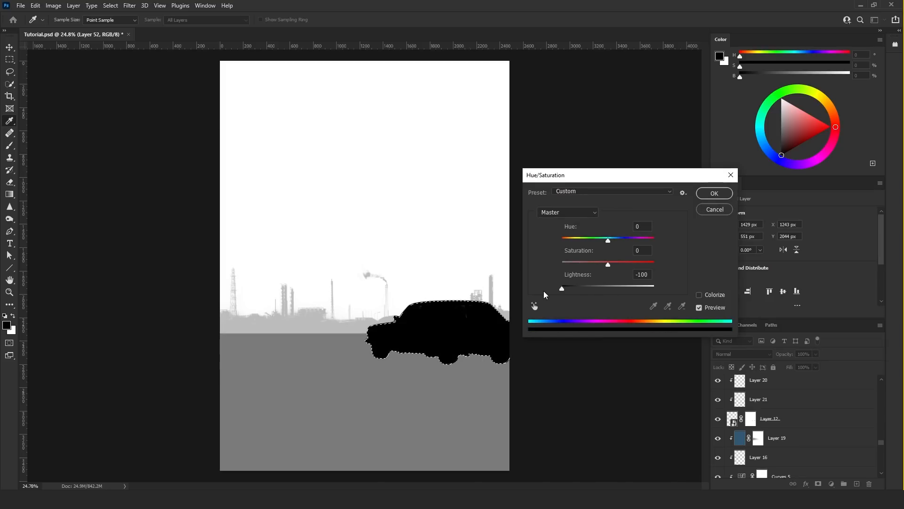
{"action": "left_click", "coordinate": [714, 193]}
- Lighten the car's silhouette to dark gray with Hue/Saturation Lightness at +35
{"action": "key", "text": "ctrl+u"}
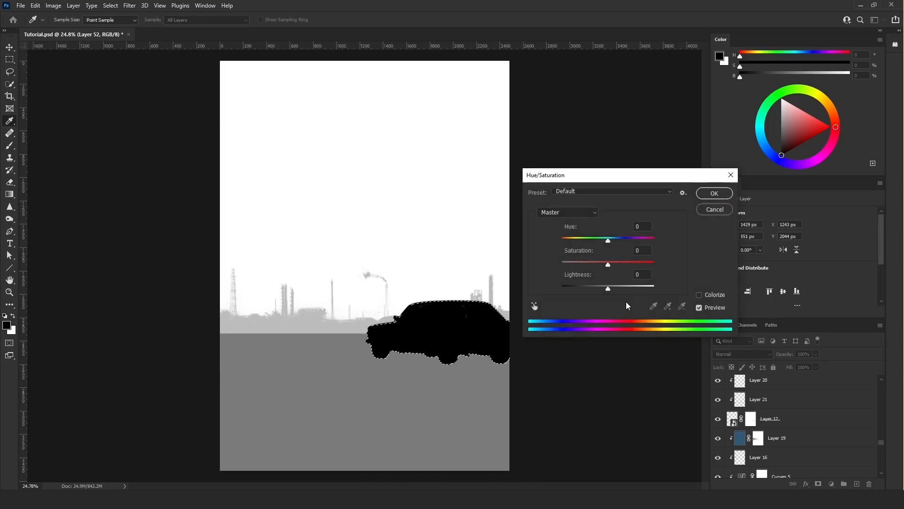
{"action": "left_click_drag", "start_coordinate": [611, 289], "coordinate": [626, 290]}
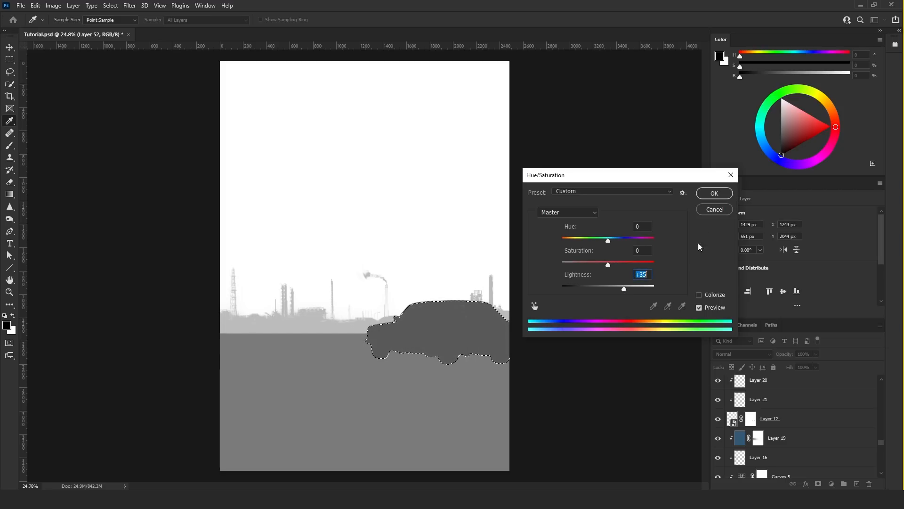
{"action": "left_click", "coordinate": [715, 194]}
- Load the plane's outline from Layer 15 as a selection and turn its silhouette black with Hue/Saturation Lightness at -100
{"action": "scroll", "coordinate": [727, 425], "scroll_direction": "up", "scroll_amount": 2}
{"action": "scroll", "coordinate": [728, 424], "scroll_direction": "down", "scroll_amount": 4}
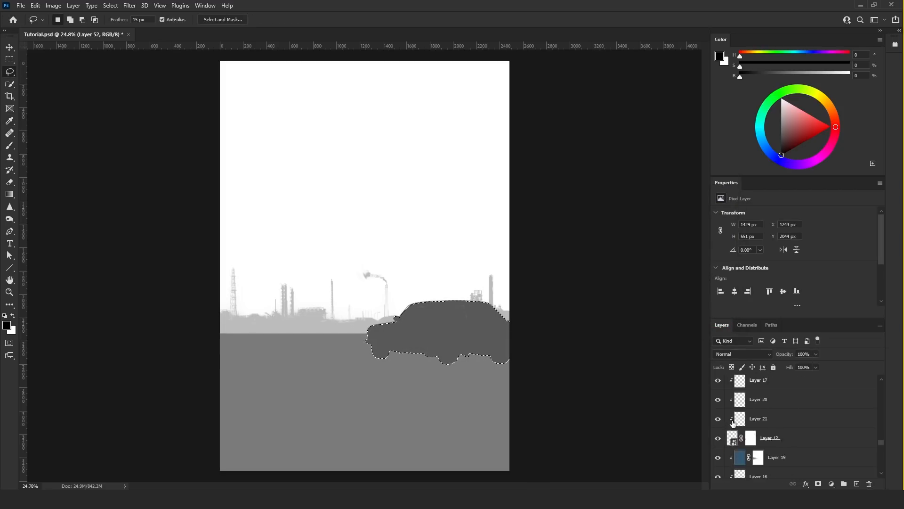
{"action": "left_click", "coordinate": [732, 419], "text": "ctrl"}
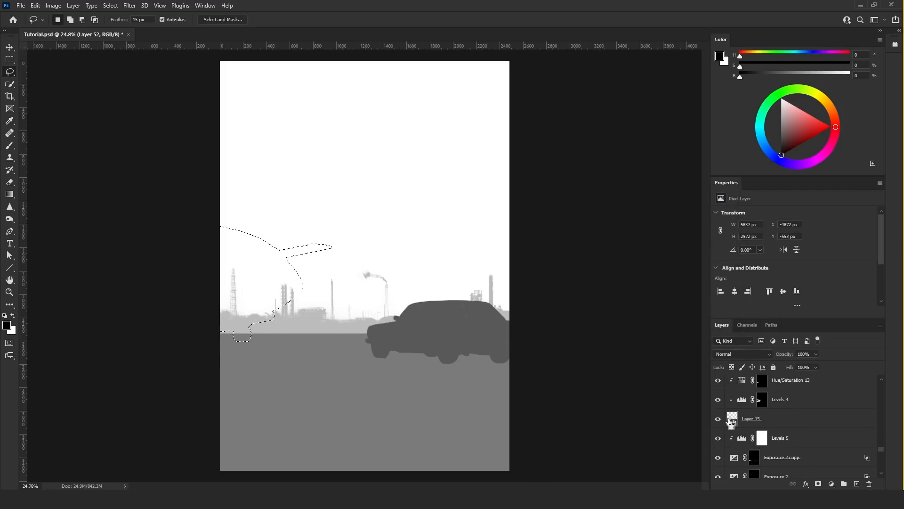
{"action": "key", "text": "ctrl+u"}
{"action": "left_click_drag", "start_coordinate": [606, 288], "coordinate": [539, 298]}
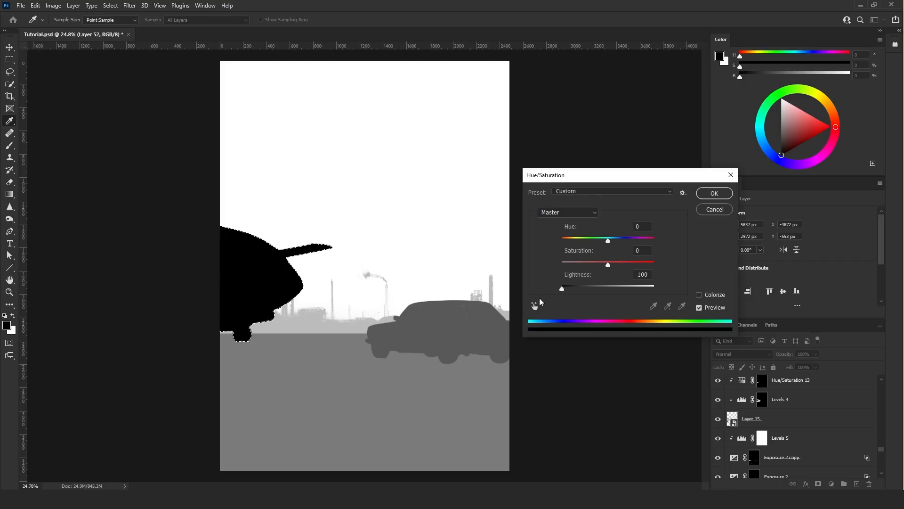
{"action": "left_click", "coordinate": [714, 193]}
{"action": "key", "text": "l"}
- Lighten the plane's silhouette to gray with Hue/Saturation Lightness at +41
{"action": "key", "text": "ctrl+u"}
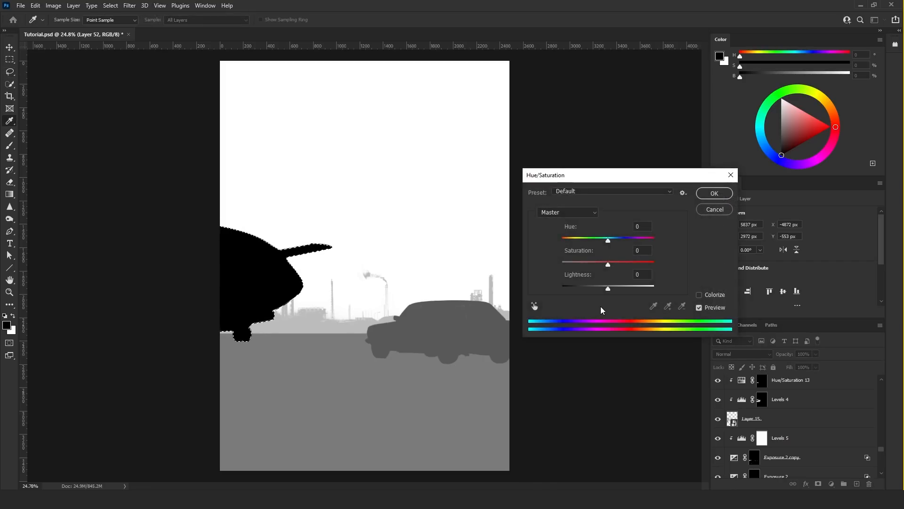
{"action": "left_click_drag", "start_coordinate": [608, 287], "coordinate": [627, 287]}
{"action": "left_click", "coordinate": [715, 194]}
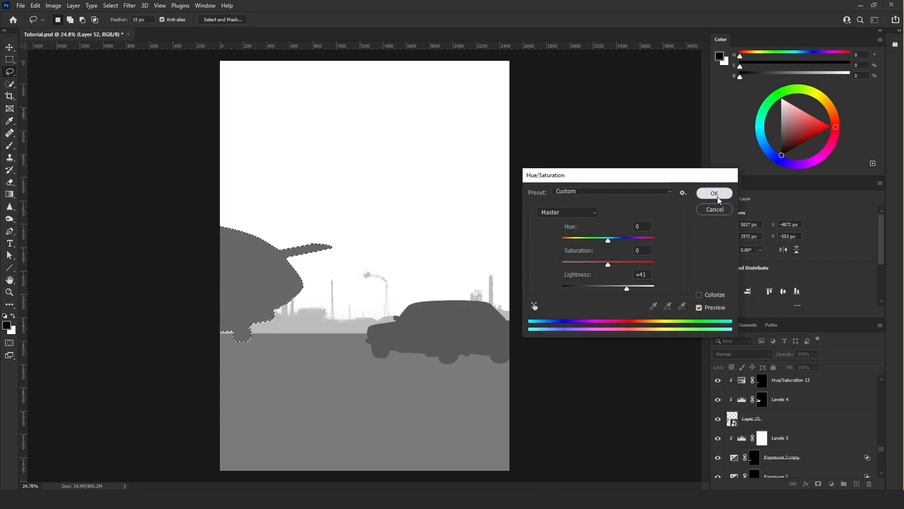
- Clear the plane selection and load the combined outlines of Layers 13, 14, 11 and 25 to select the dogs, man and umbrella
{"action": "key", "text": "ctrl+d"}
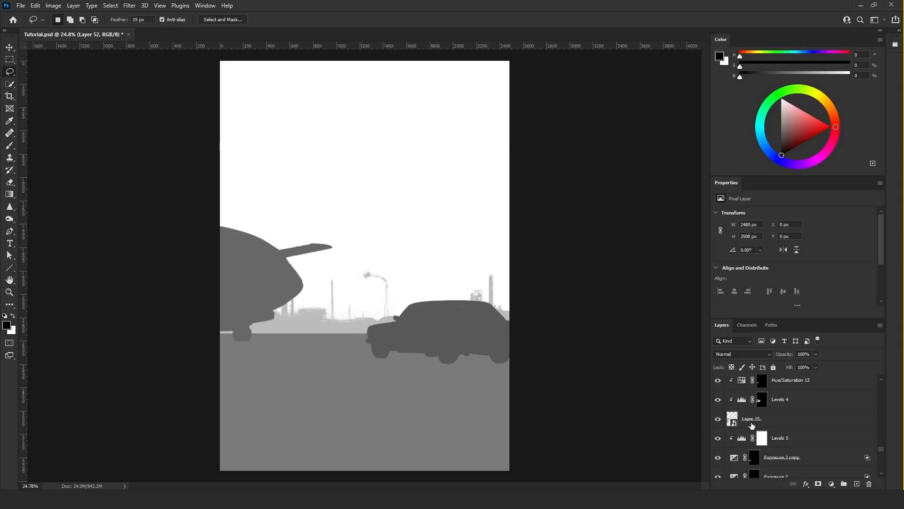
{"action": "scroll", "coordinate": [752, 425], "scroll_direction": "up", "scroll_amount": 6}
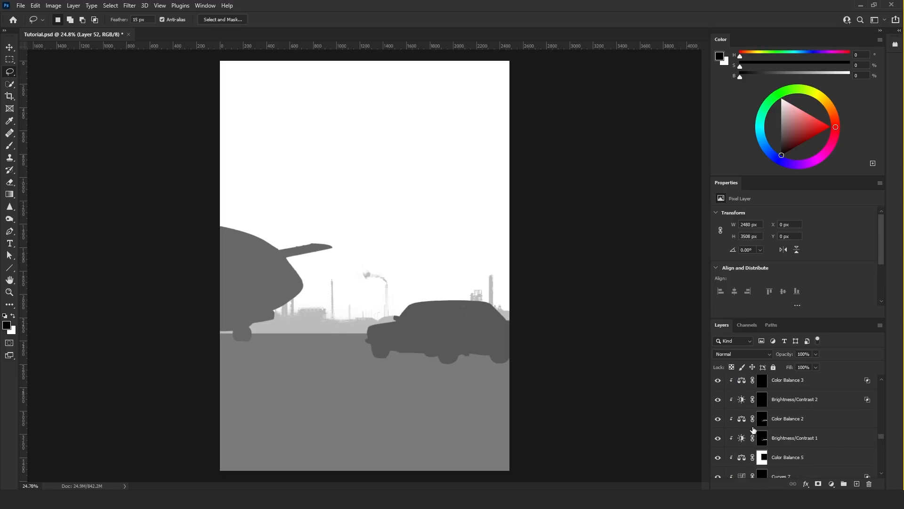
{"action": "scroll", "coordinate": [754, 429], "scroll_direction": "up", "scroll_amount": 5}
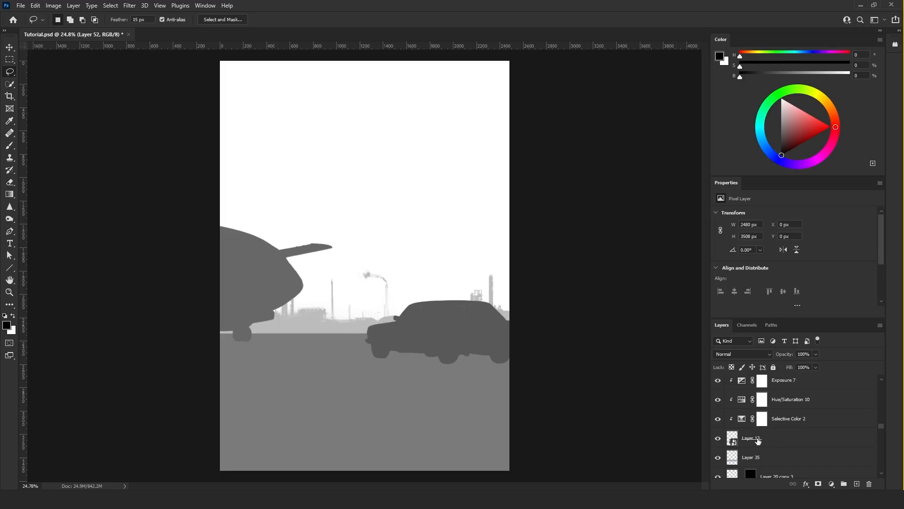
{"action": "left_click", "coordinate": [733, 439], "text": "ctrl"}
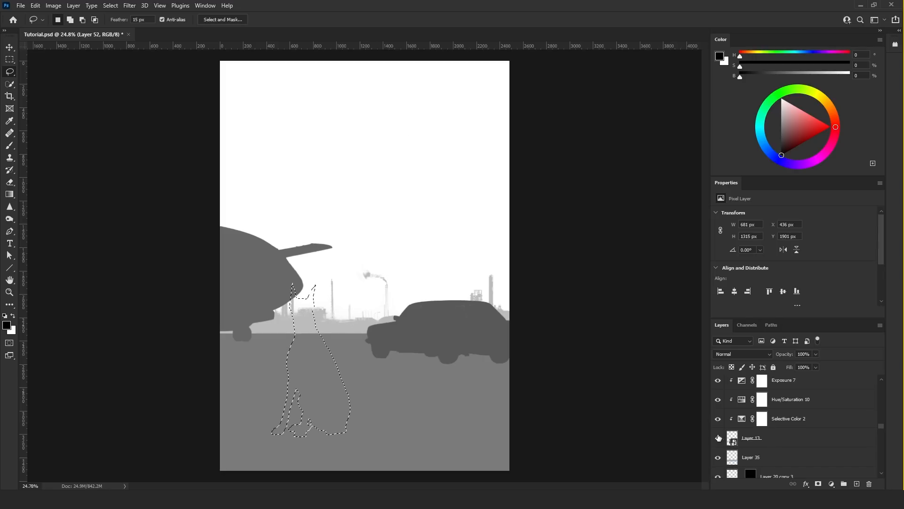
{"action": "scroll", "coordinate": [736, 431], "scroll_direction": "up", "scroll_amount": 3}
{"action": "left_click", "coordinate": [733, 413], "text": "ctrl+shift"}
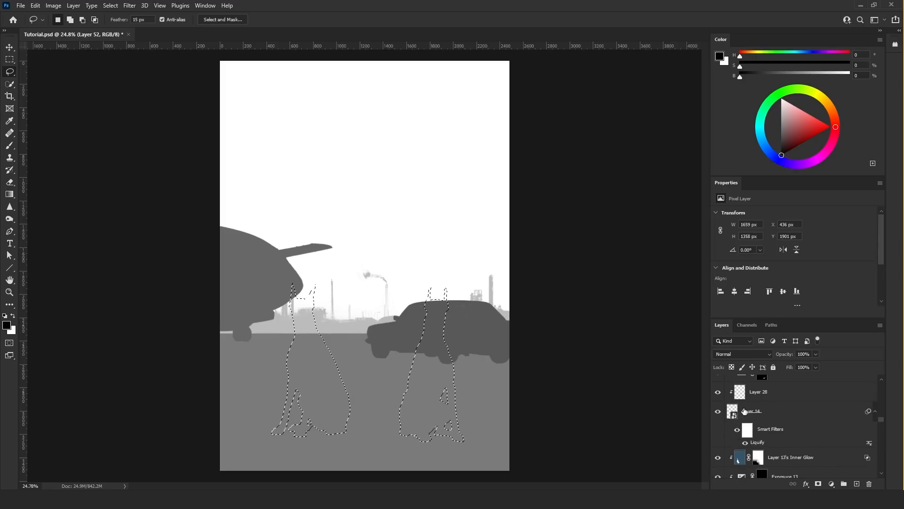
{"action": "scroll", "coordinate": [742, 415], "scroll_direction": "down", "scroll_amount": 3}
{"action": "left_click", "coordinate": [735, 429], "text": "ctrl+shift"}
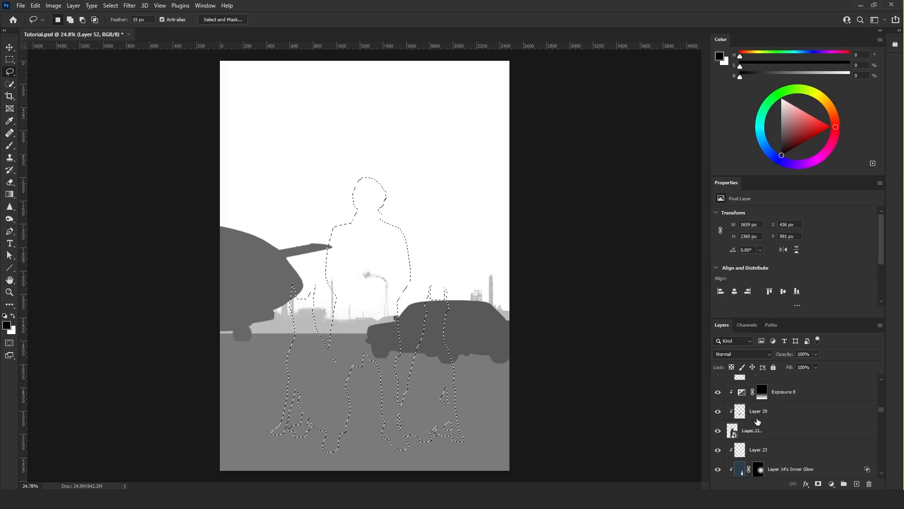
{"action": "scroll", "coordinate": [749, 419], "scroll_direction": "down", "scroll_amount": 3}
{"action": "scroll", "coordinate": [750, 421], "scroll_direction": "up", "scroll_amount": 3}
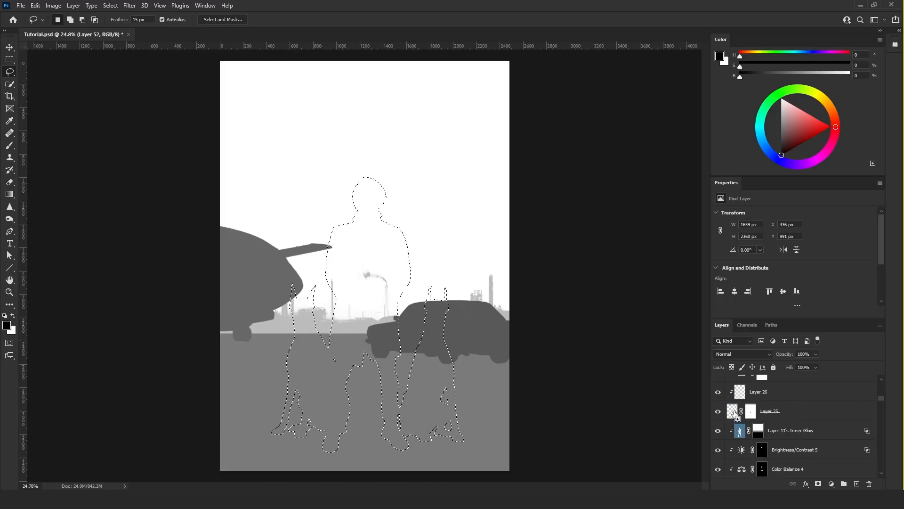
{"action": "left_click", "coordinate": [732, 412], "text": "ctrl+shift"}
- Turn the selected man, dogs and umbrella silhouettes black with Hue/Saturation Lightness at -100 and clear the selection
{"action": "key", "text": "ctrl+u"}
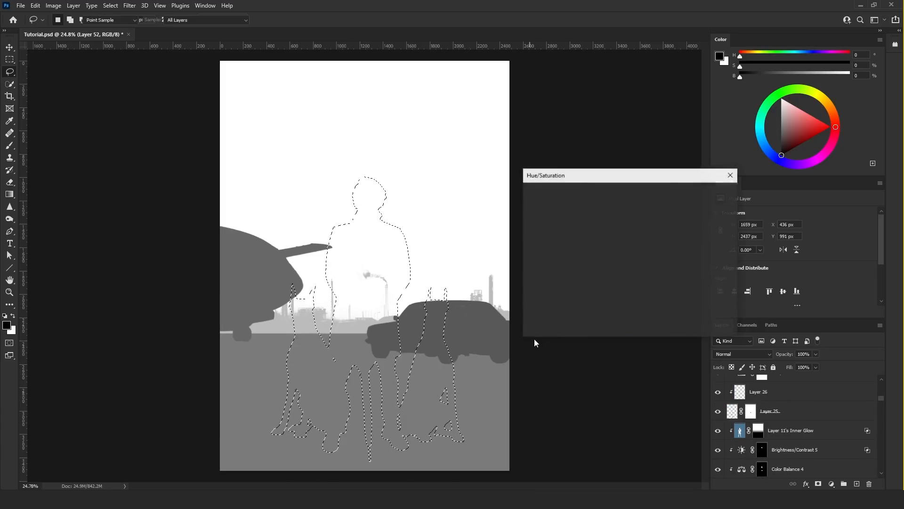
{"action": "left_click_drag", "start_coordinate": [602, 287], "coordinate": [544, 290]}
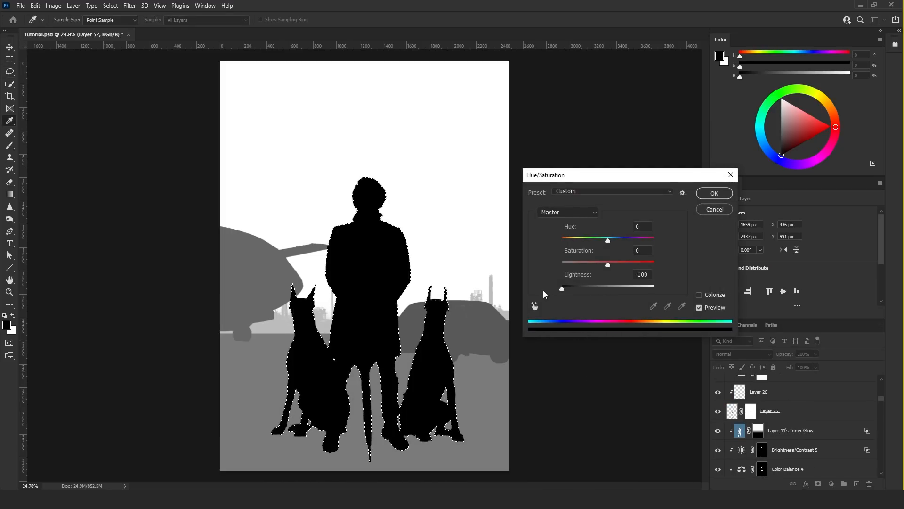
{"action": "left_click", "coordinate": [714, 196]}
{"action": "key", "text": "l"}
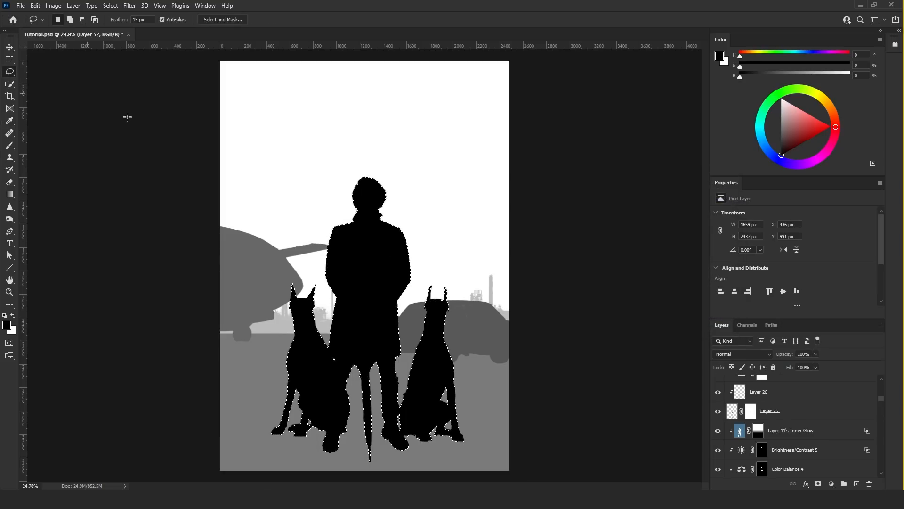
{"action": "left_click", "coordinate": [128, 117]}
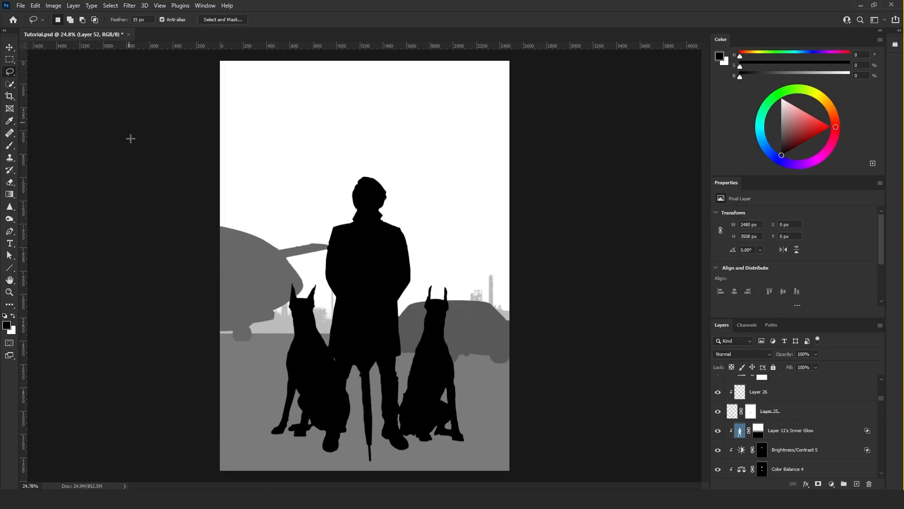
- Draw two black-to-transparent reflected gradients from the figures' feet up toward the horizon to darken the foreground ground
{"action": "left_click", "coordinate": [11, 195]}
{"action": "left_click", "coordinate": [145, 19]}
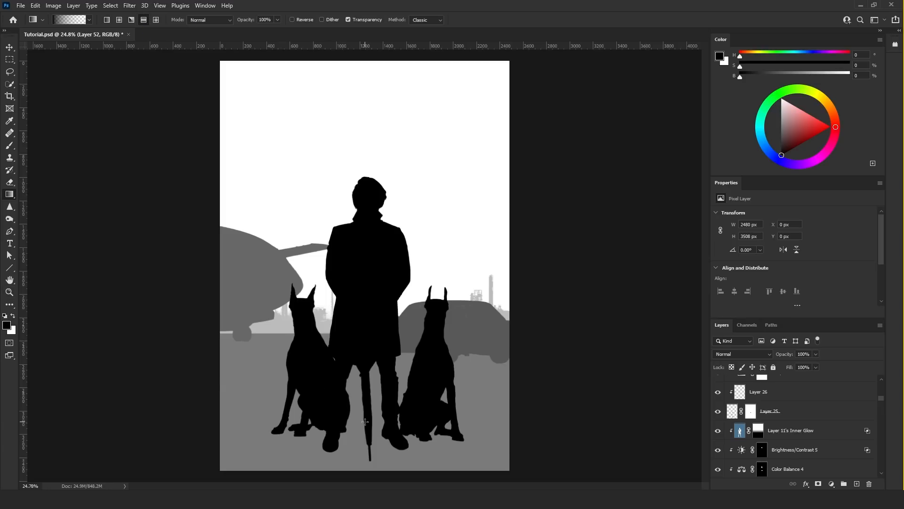
{"action": "left_click_drag", "start_coordinate": [360, 440], "coordinate": [374, 339]}
{"action": "left_click_drag", "start_coordinate": [365, 440], "coordinate": [370, 317]}
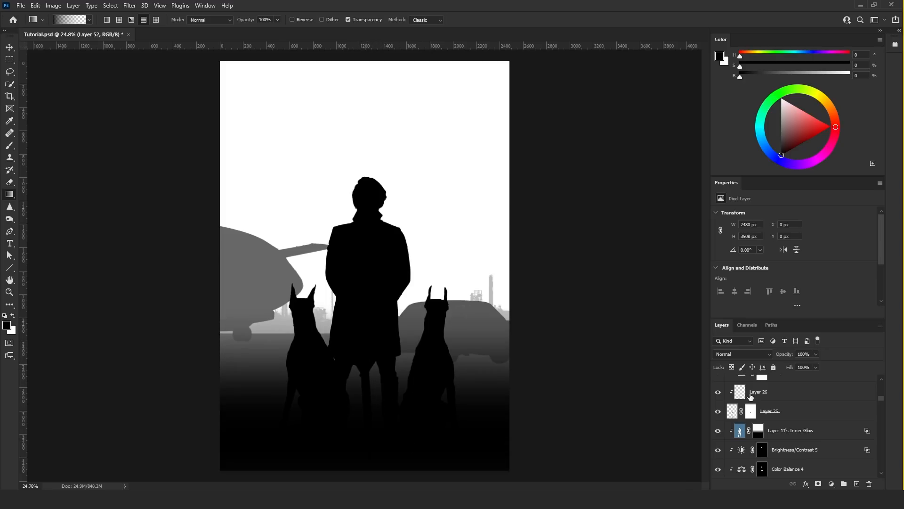
- Select the whole canvas of the depth map and rename its layer Lens Blur Map
{"action": "scroll", "coordinate": [750, 398], "scroll_direction": "up", "scroll_amount": 10}
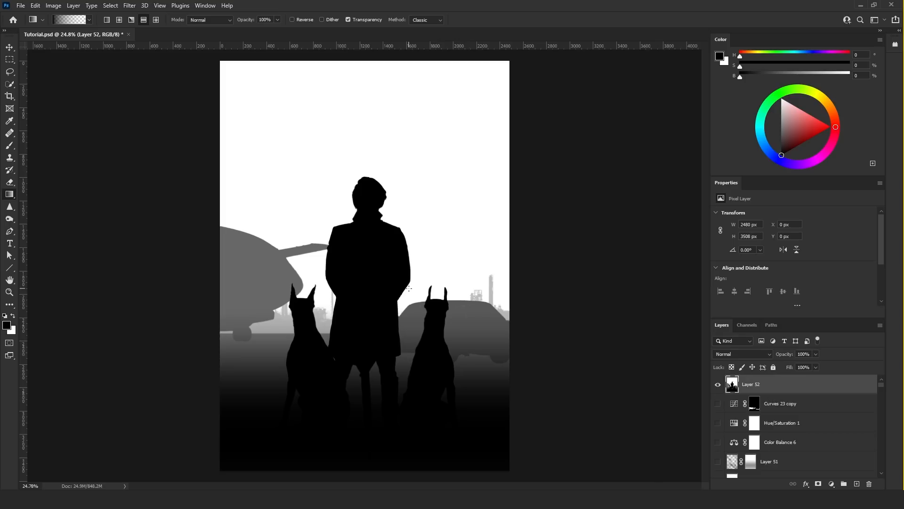
{"action": "left_click", "coordinate": [11, 47]}
{"action": "scroll", "coordinate": [488, 331], "scroll_direction": "down", "scroll_amount": 4}
{"action": "scroll", "coordinate": [416, 275], "scroll_direction": "up", "scroll_amount": 3}
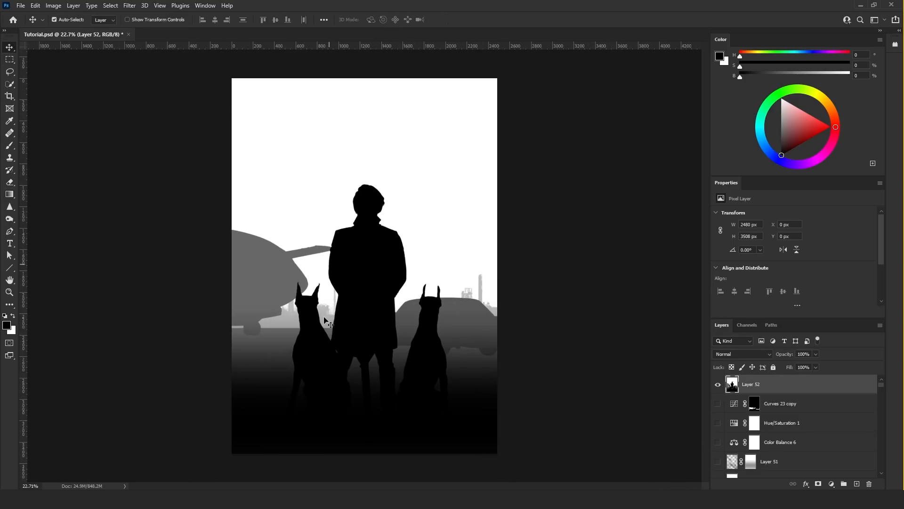
{"action": "scroll", "coordinate": [367, 283], "scroll_direction": "up", "scroll_amount": 1}
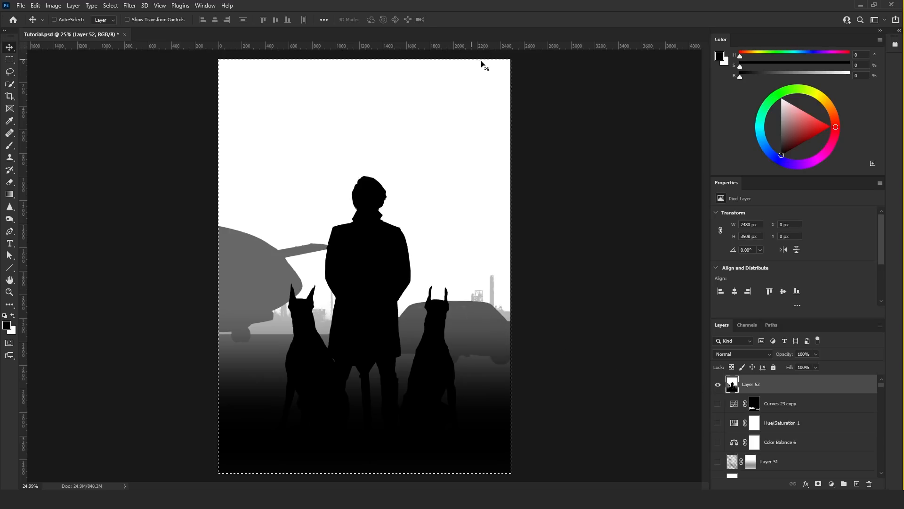
{"action": "key", "text": "ctrl+a"}
{"action": "double_click", "coordinate": [755, 385]}
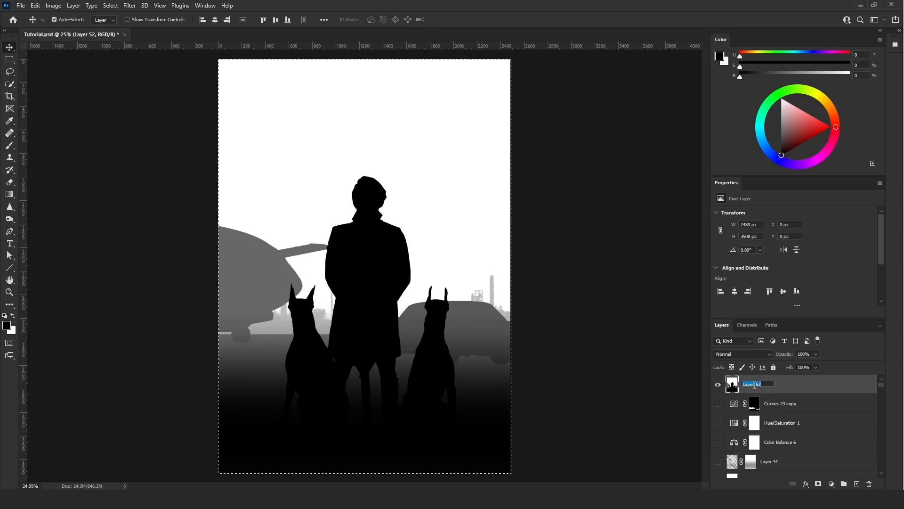
{"action": "type", "text": "Blu"}
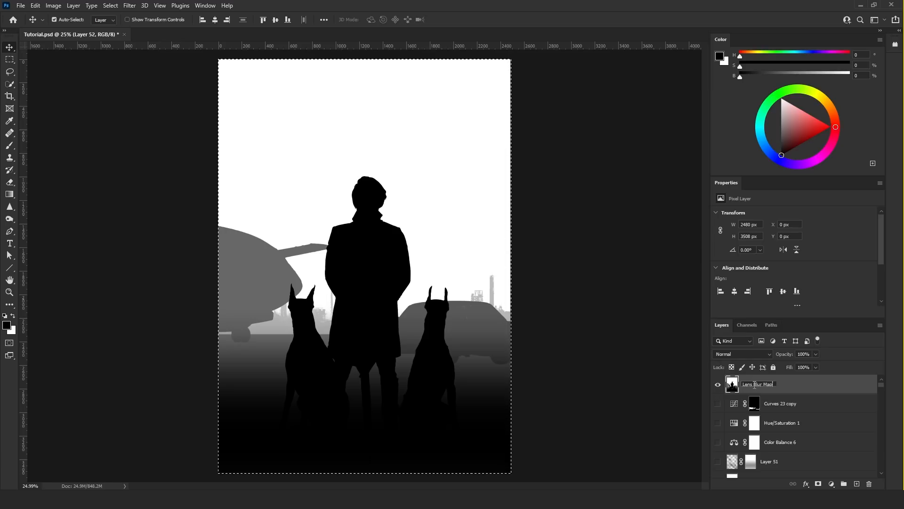
{"action": "key", "text": "Return"}
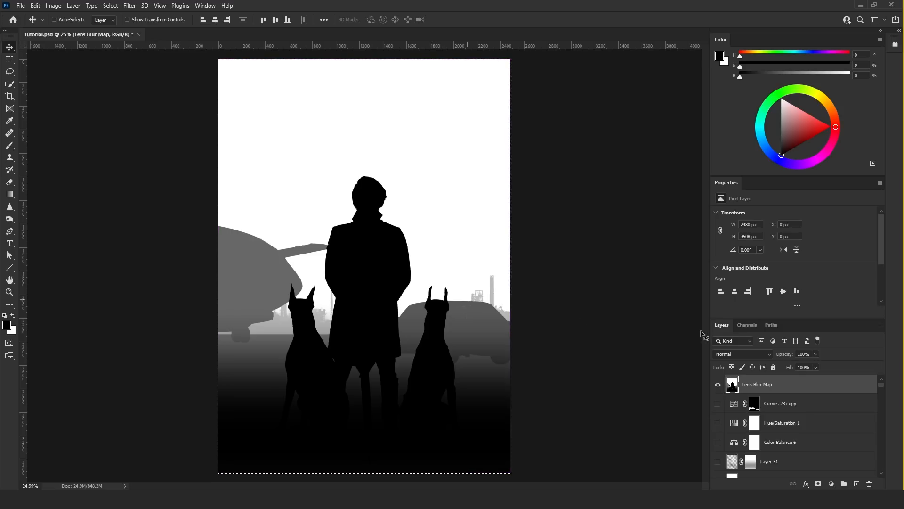
- Create a new alpha channel, paste the depth map into it and clear the selection
{"action": "left_click", "coordinate": [748, 324]}
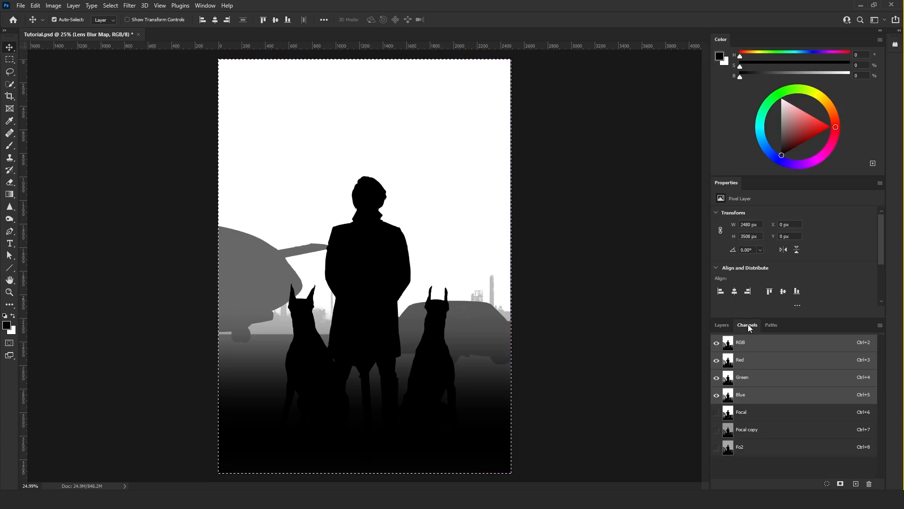
{"action": "left_click", "coordinate": [759, 398]}
{"action": "left_click", "coordinate": [857, 484]}
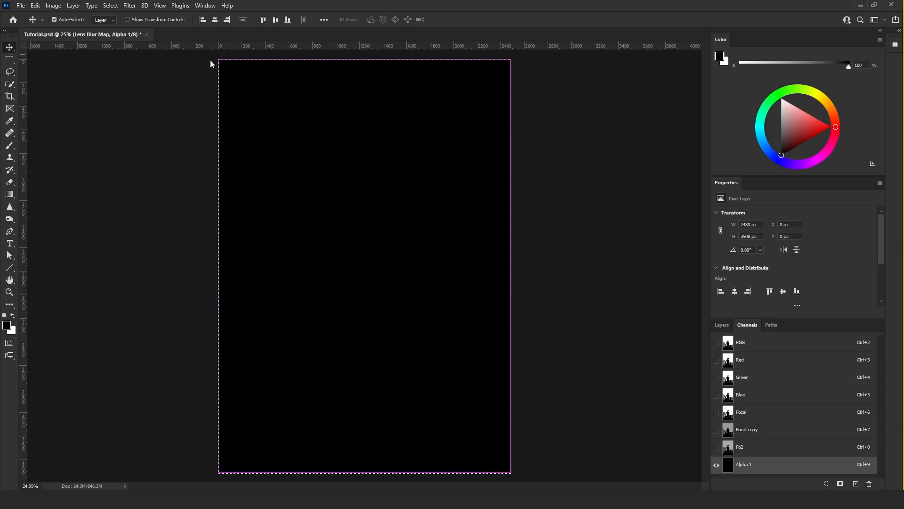
{"action": "key", "text": "ctrl+v"}
{"action": "key", "text": "ctrl+d"}
{"action": "key", "text": "l"}
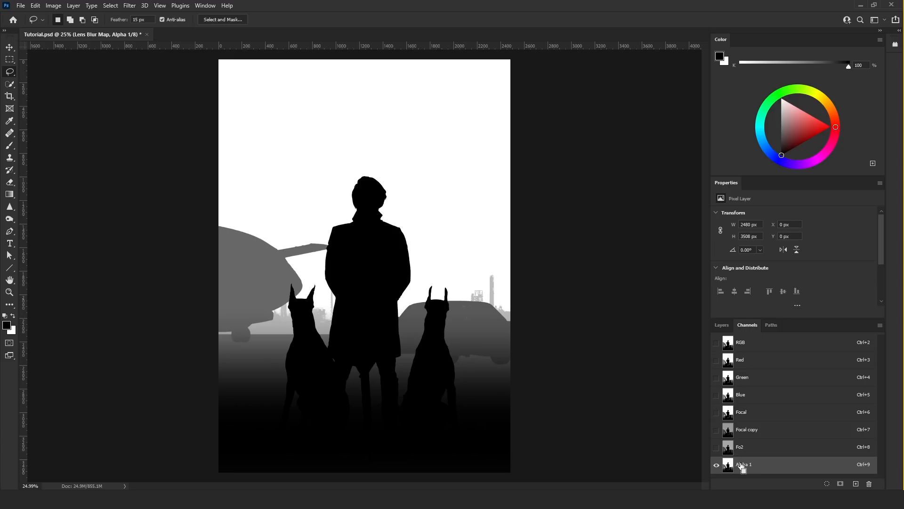
- Lower the alpha channel's white output level to 188 with Levels and rename the channel Lens Blur Map
{"action": "key", "text": "ctrl+l"}
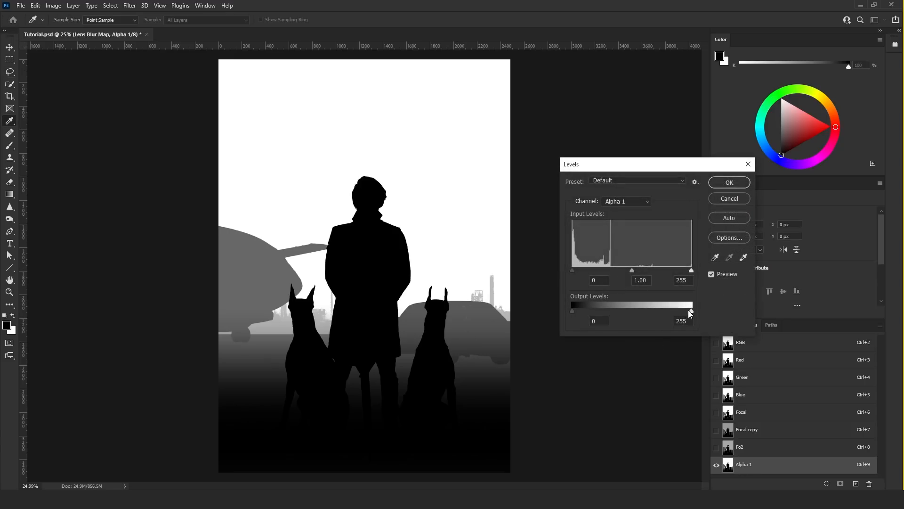
{"action": "left_click_drag", "start_coordinate": [690, 311], "coordinate": [654, 312]}
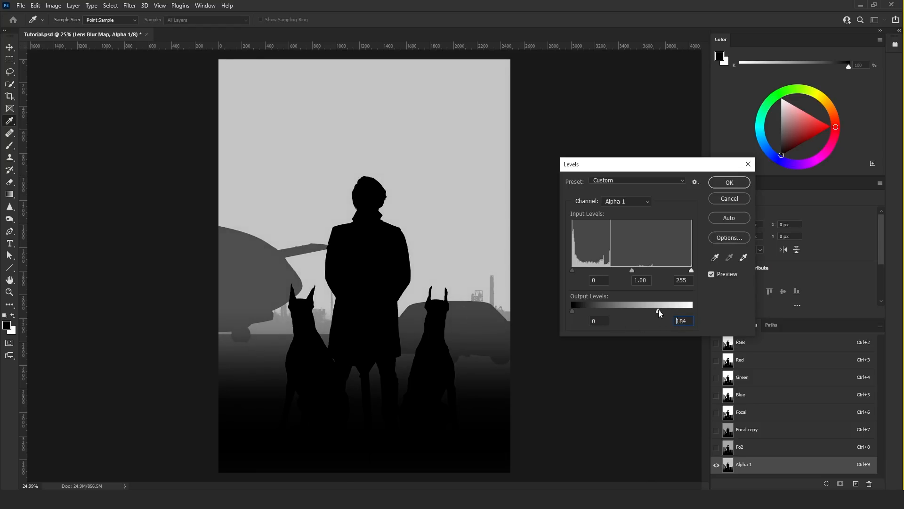
{"action": "left_click", "coordinate": [730, 183]}
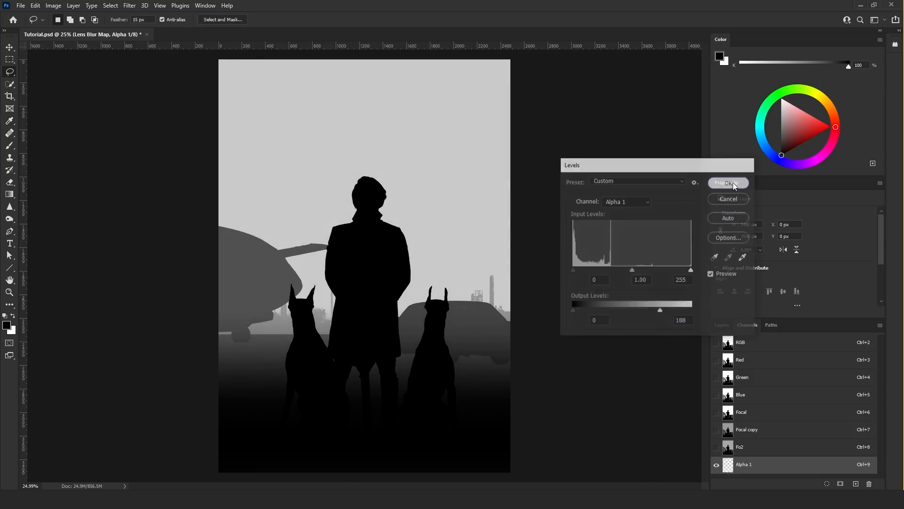
{"action": "double_click", "coordinate": [744, 465]}
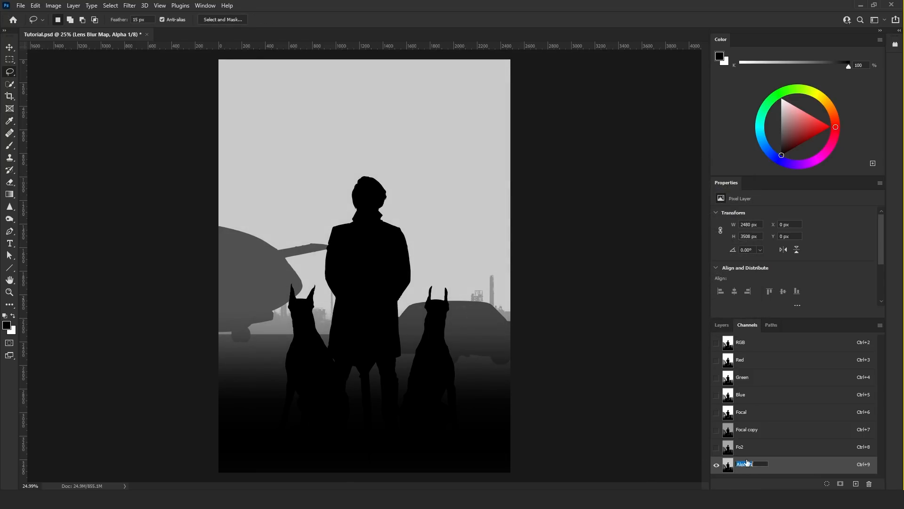
{"action": "type", "text": "Lens Blur Map"}
{"action": "left_click", "coordinate": [784, 464]}
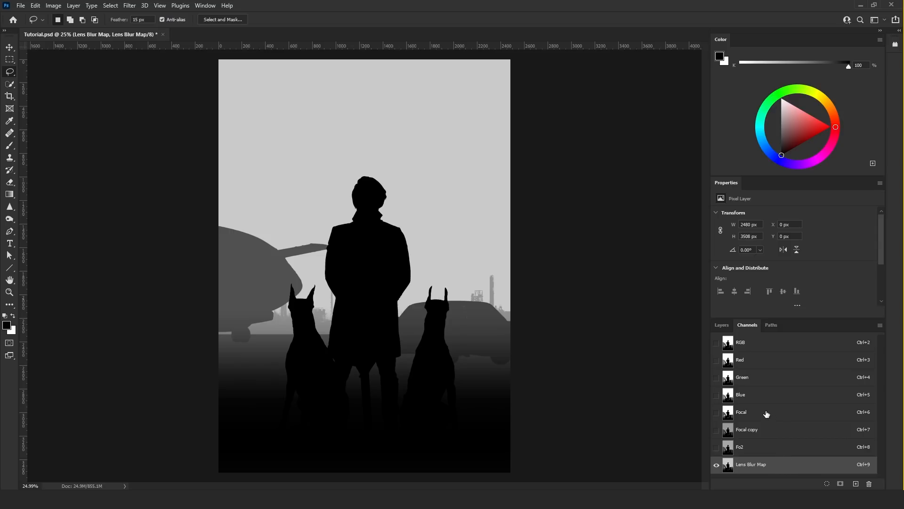
- Return to the RGB composite channel and hide the Lens Blur Map layer
{"action": "left_click", "coordinate": [754, 344]}
{"action": "left_click", "coordinate": [722, 325]}
{"action": "left_click", "coordinate": [718, 384]}
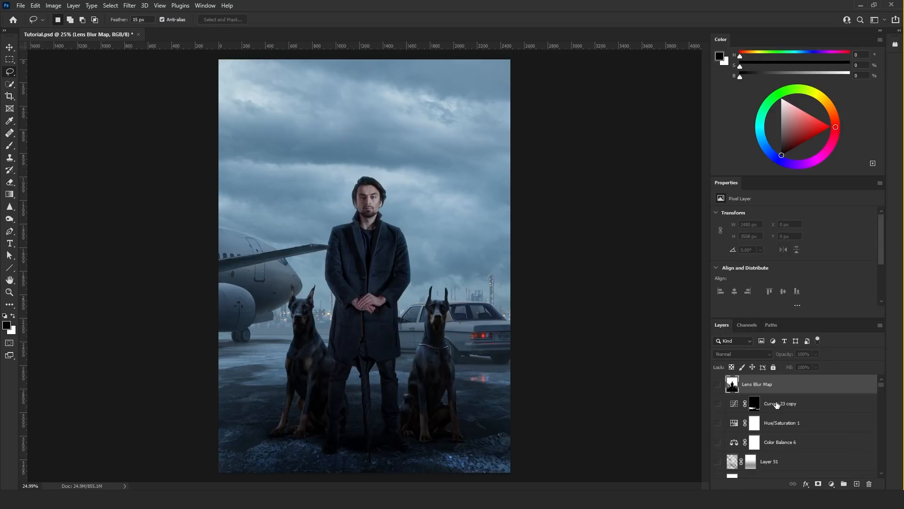
- Add a new layer directly above Curves 23 copy and stamp all visible layers into it
{"action": "left_click", "coordinate": [778, 405]}
{"action": "key", "text": "v"}
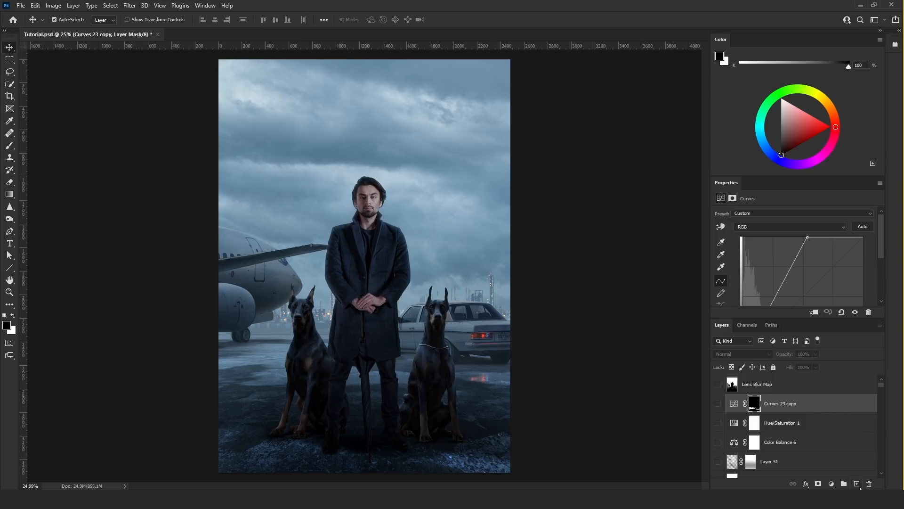
{"action": "left_click", "coordinate": [857, 485]}
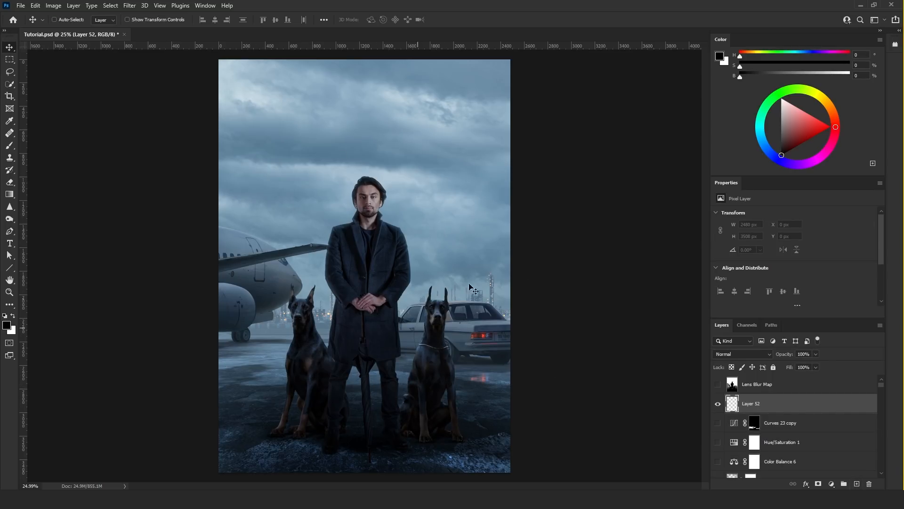
{"action": "key", "text": "ctrl+alt+shift+e"}
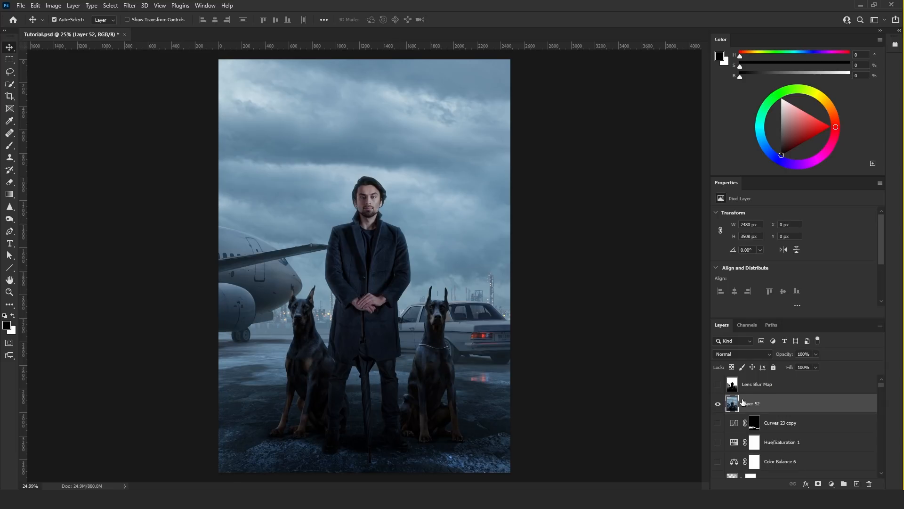
- Start a Lens Blur on the stamped layer and set its depth map source to Lens Blur Map
{"action": "left_click", "coordinate": [129, 5]}
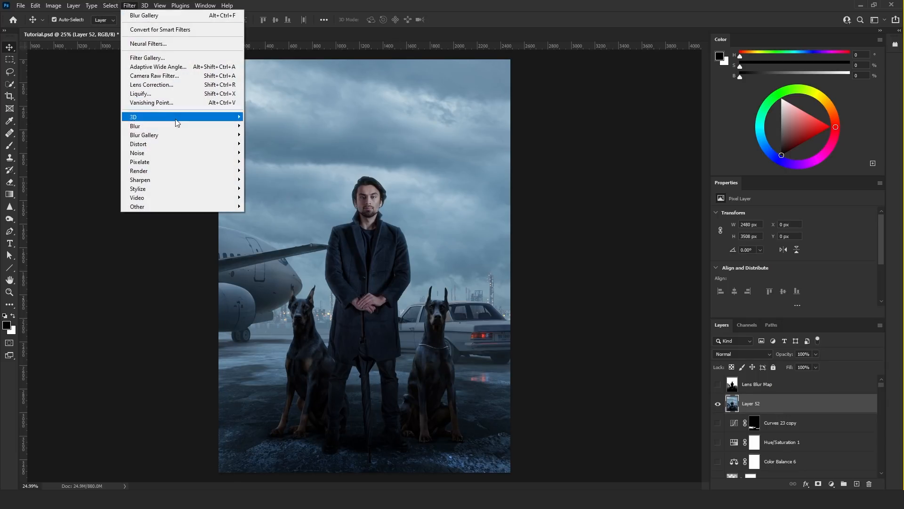
{"action": "mouse_move", "coordinate": [182, 127]}
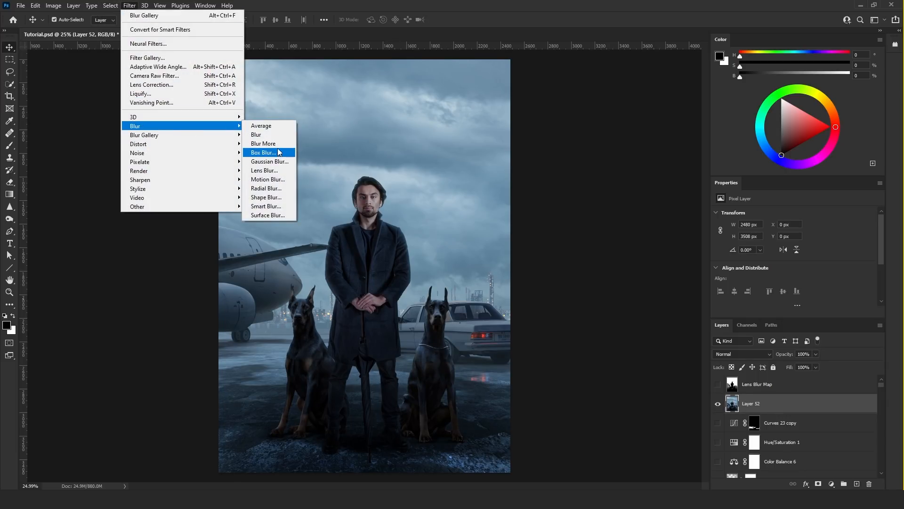
{"action": "left_click", "coordinate": [264, 170]}
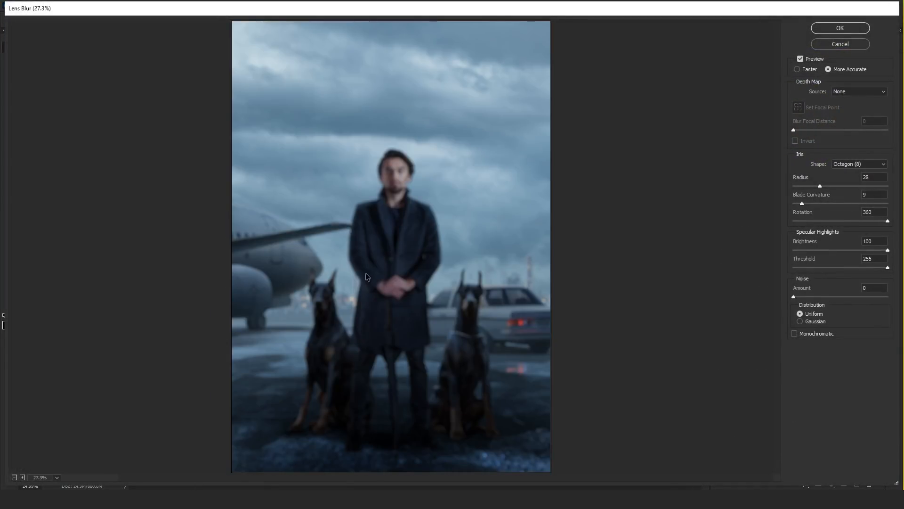
{"action": "left_click", "coordinate": [843, 92]}
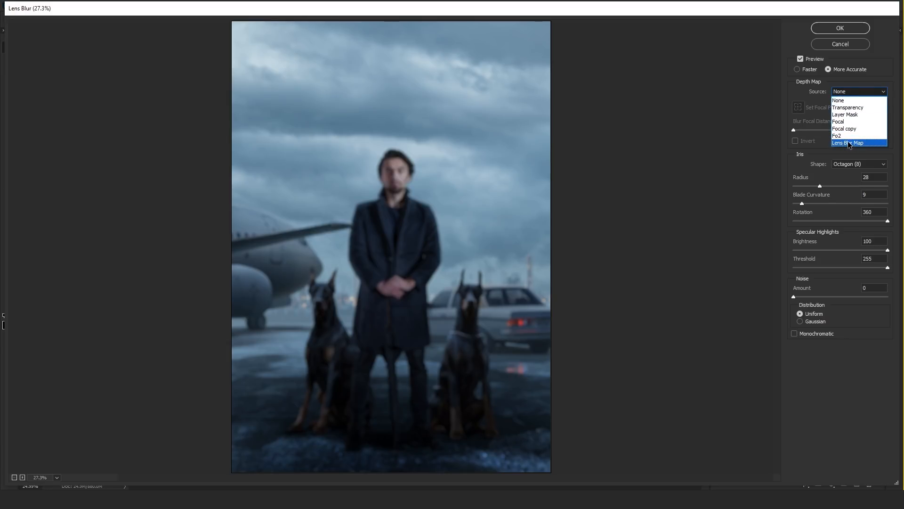
{"action": "left_click", "coordinate": [848, 143]}
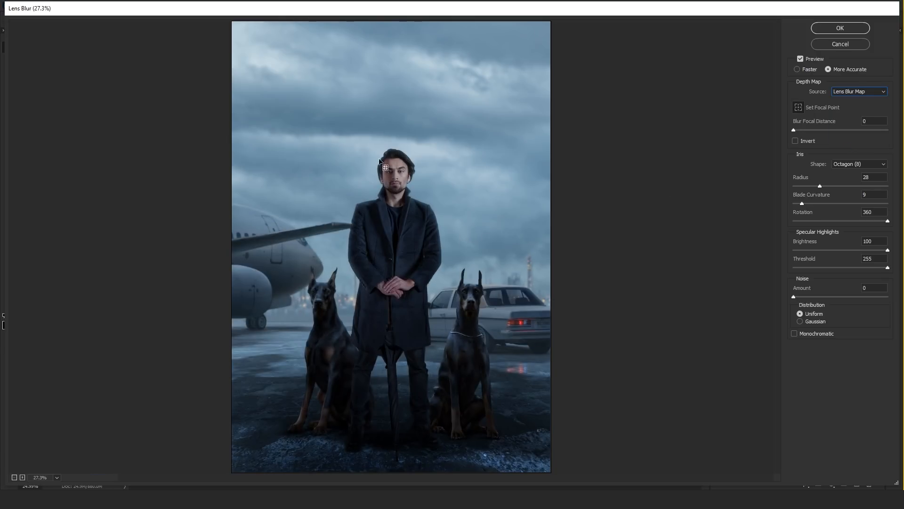
- Raise the Lens Blur iris radius to 71 and apply the filter
{"action": "left_click", "coordinate": [855, 185]}
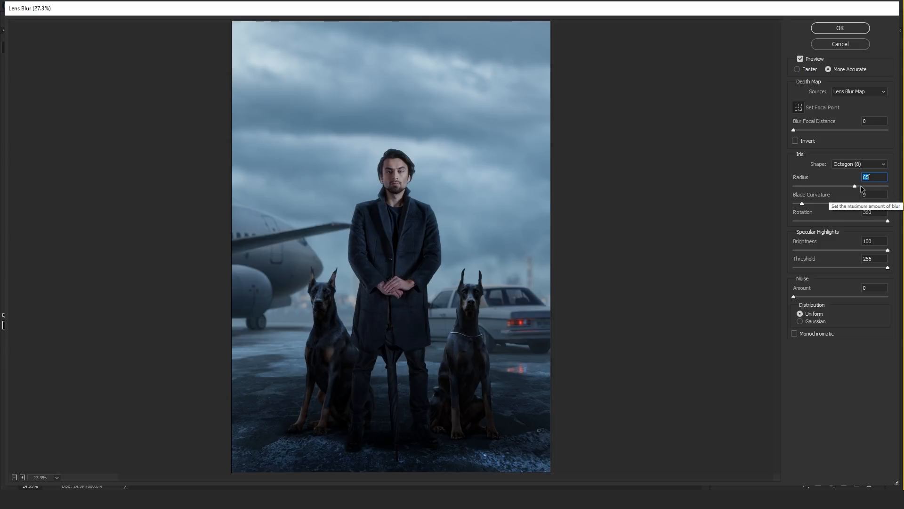
{"action": "left_click", "coordinate": [860, 186]}
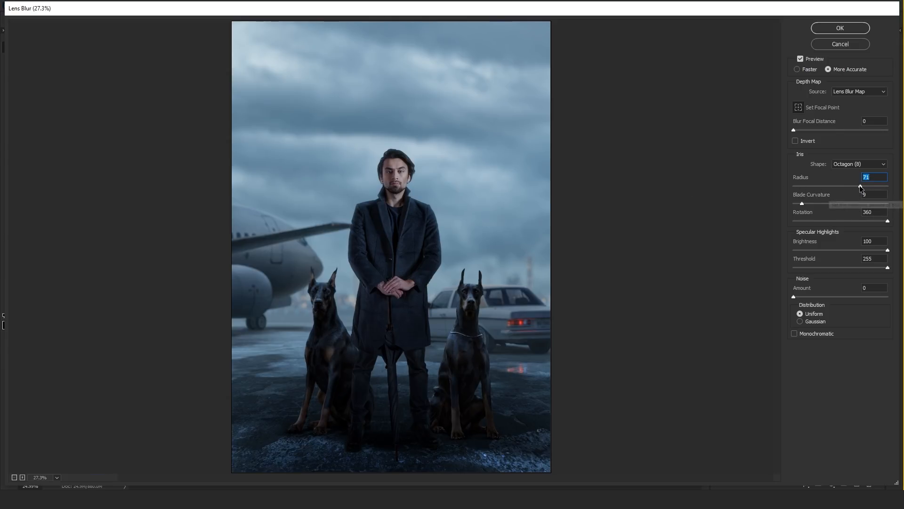
{"action": "left_click", "coordinate": [841, 31]}
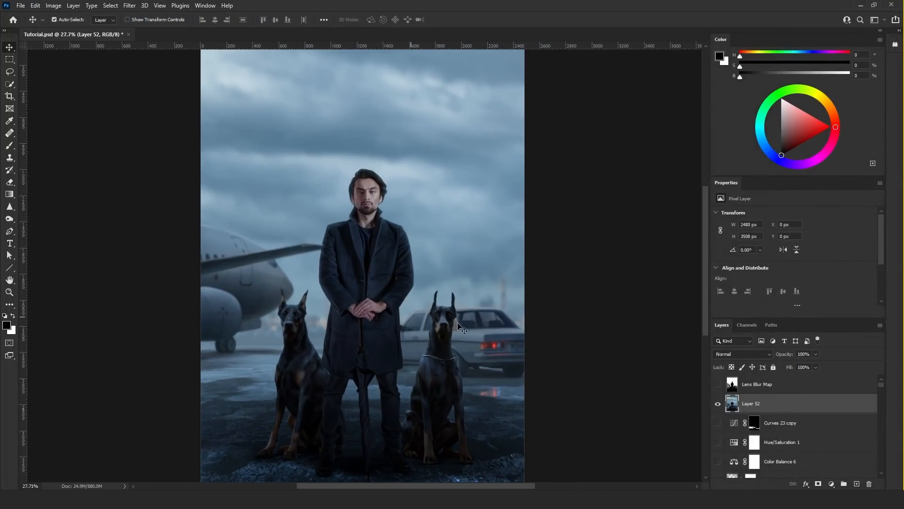
- Inspect the blurred composite and show the Lens Blur Map layer for comparison
{"action": "scroll", "coordinate": [358, 326], "scroll_direction": "down", "scroll_amount": 2}
{"action": "scroll", "coordinate": [348, 266], "scroll_direction": "up", "scroll_amount": 2}
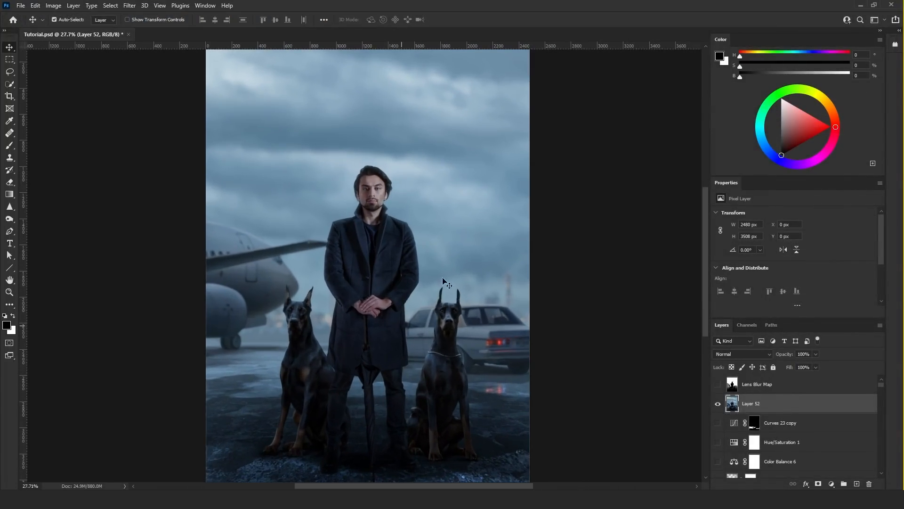
{"action": "left_click", "coordinate": [749, 385]}
{"action": "left_click", "coordinate": [717, 385]}
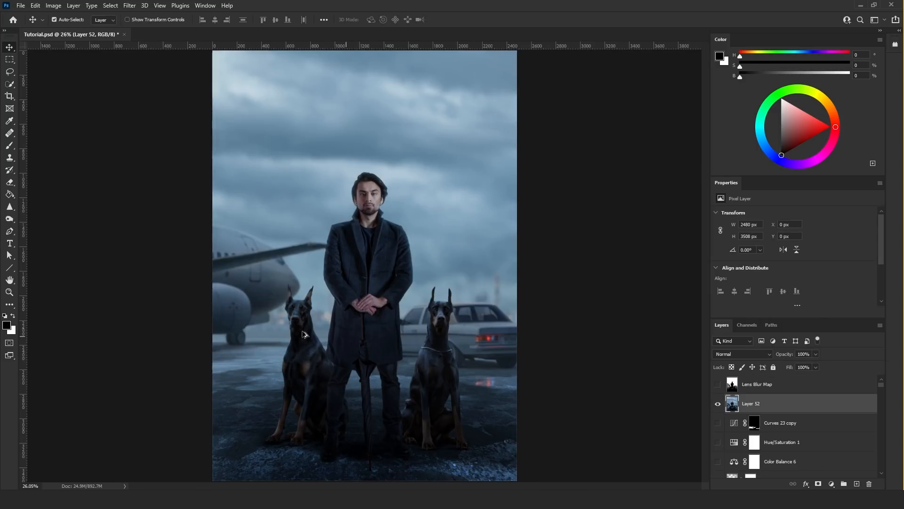
- Hide the blurred Layer 52, add a new layer directly above Curves 23 copy and stamp the visible image into it
{"action": "scroll", "coordinate": [304, 334], "scroll_direction": "up", "scroll_amount": 5}
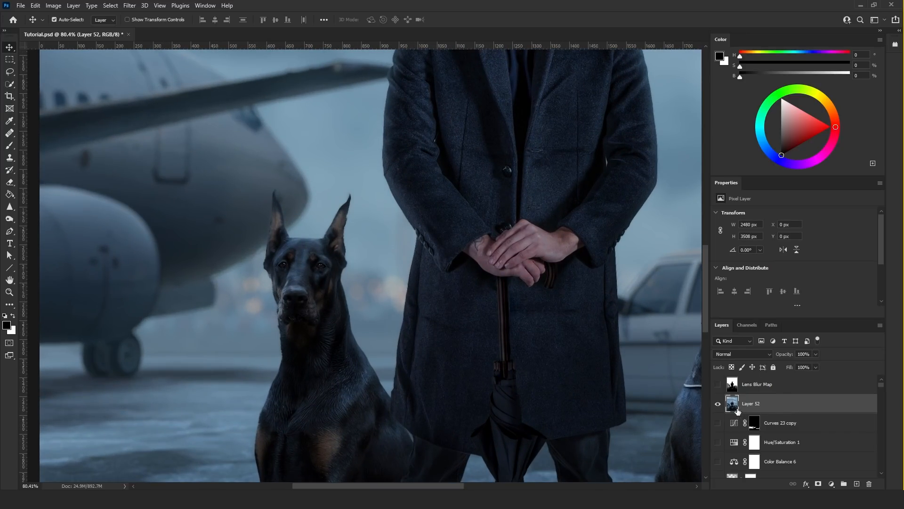
{"action": "left_click", "coordinate": [718, 404]}
{"action": "left_click", "coordinate": [782, 422]}
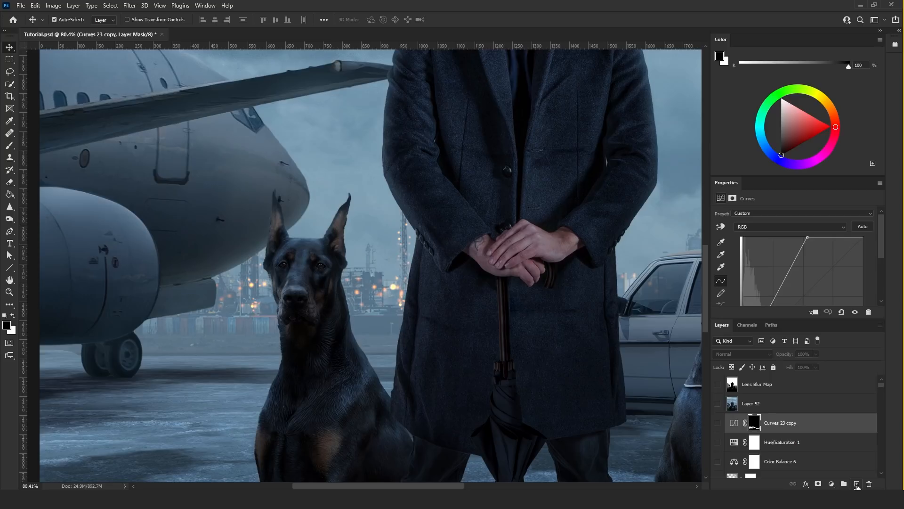
{"action": "left_click", "coordinate": [858, 483]}
{"action": "key", "text": "ctrl+alt+shift+e"}
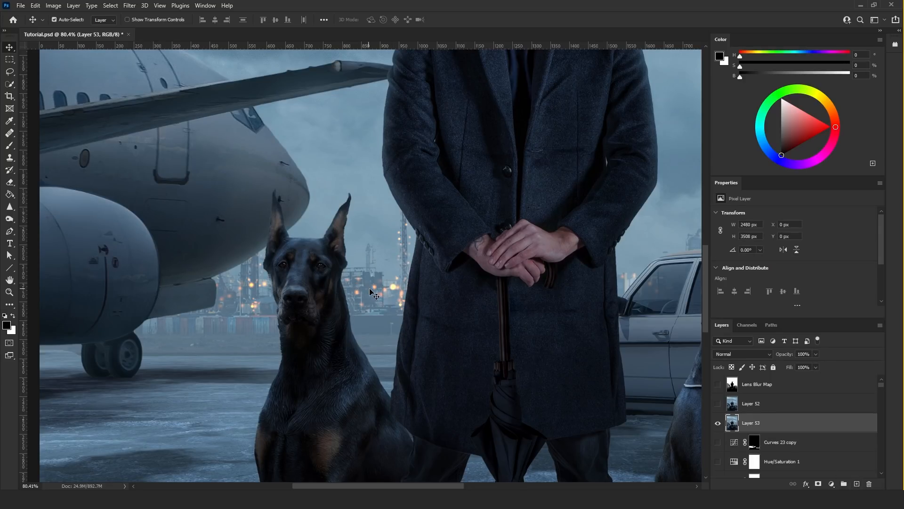
- Apply Lens Blur to the new stamped layer with the Lens Blur Map source and an iris radius below 71
{"action": "left_click", "coordinate": [130, 6]}
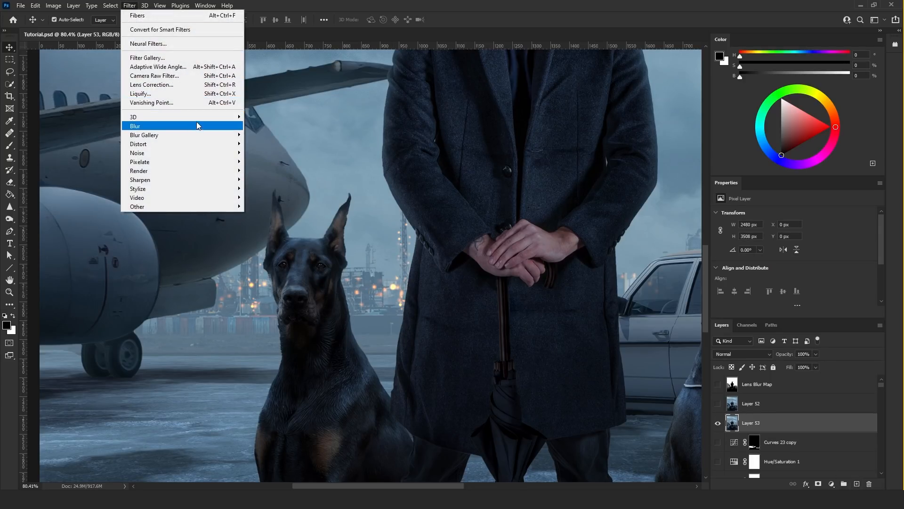
{"action": "mouse_move", "coordinate": [197, 122]}
{"action": "left_click", "coordinate": [273, 170]}
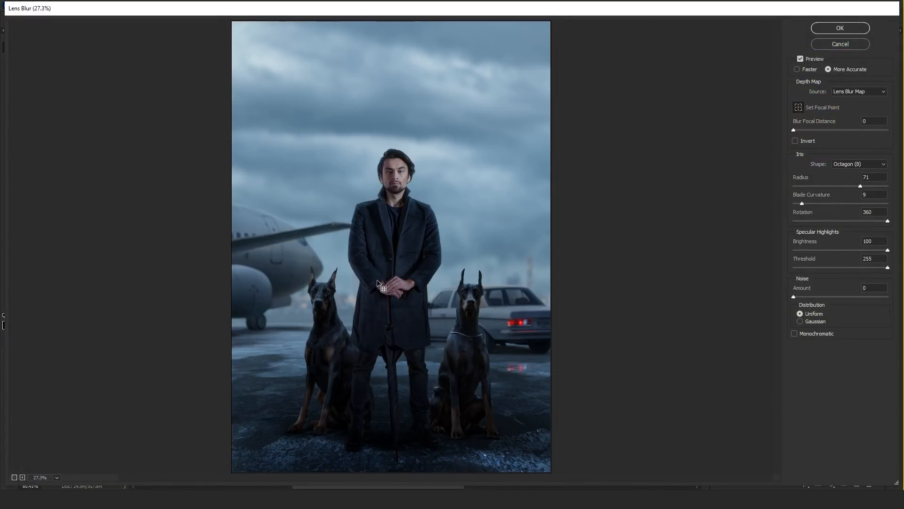
{"action": "scroll", "coordinate": [303, 302], "scroll_direction": "up", "scroll_amount": 3}
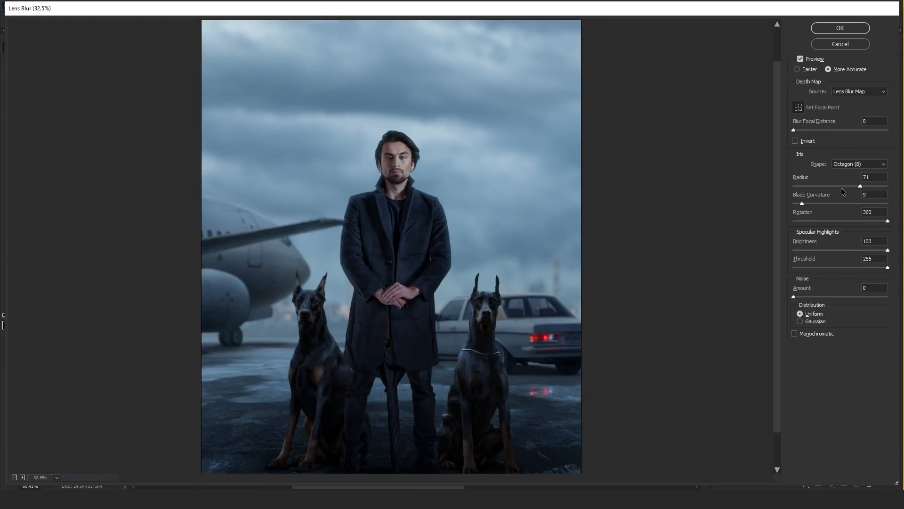
{"action": "left_click", "coordinate": [841, 187]}
{"action": "left_click", "coordinate": [830, 186]}
{"action": "left_click", "coordinate": [813, 29]}
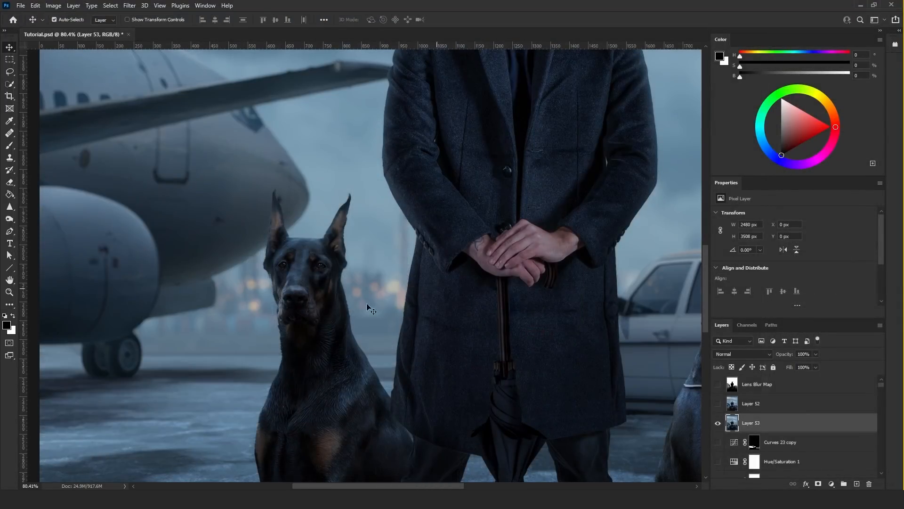
{"action": "scroll", "coordinate": [214, 305], "scroll_direction": "up", "scroll_amount": 4}
{"action": "scroll", "coordinate": [306, 258], "scroll_direction": "down", "scroll_amount": 3}
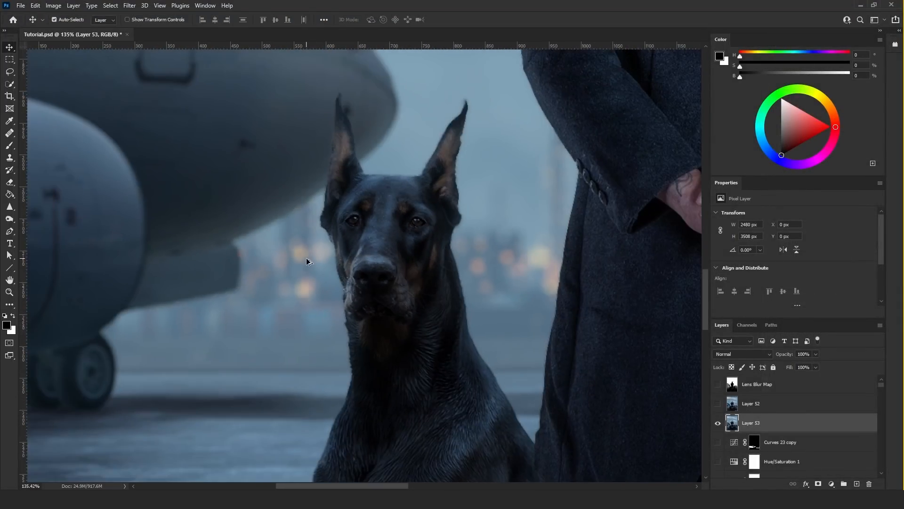